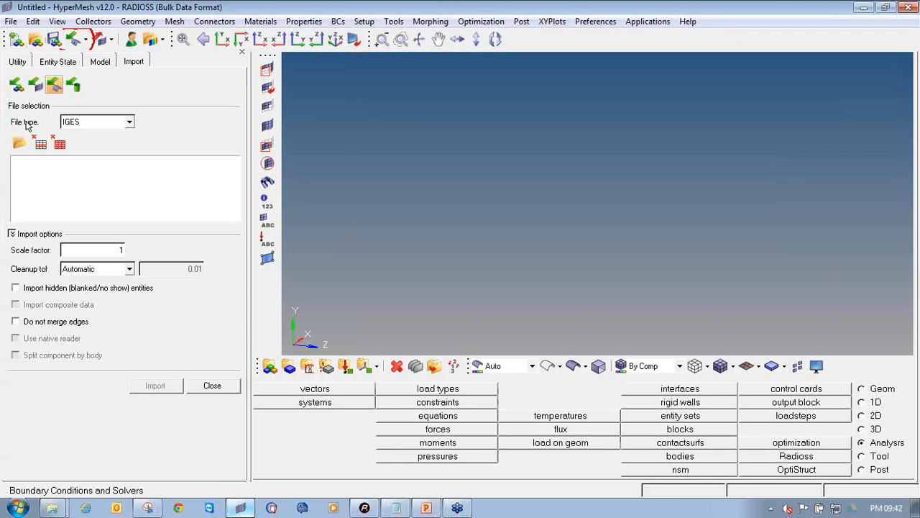
Look through the supported geometry import formats and set the file type to IGES.
left_click(113, 126)
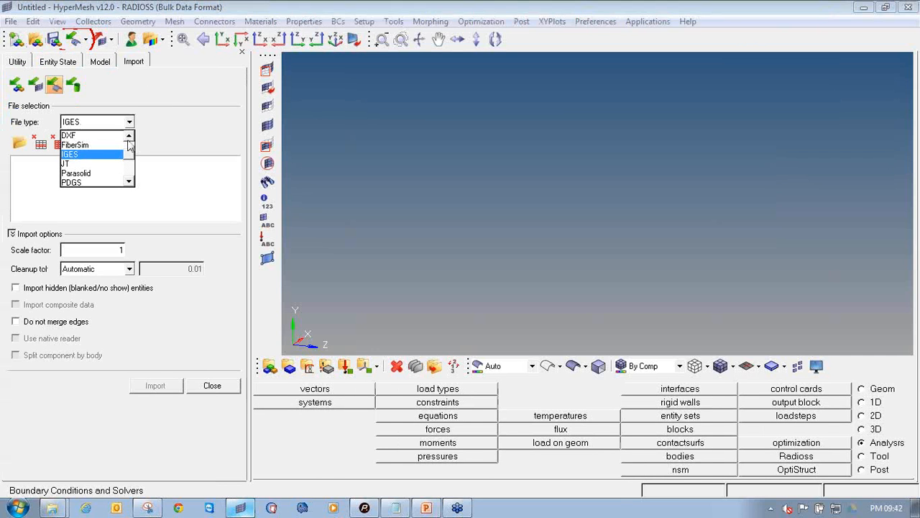
scroll(132, 147, "up", 2)
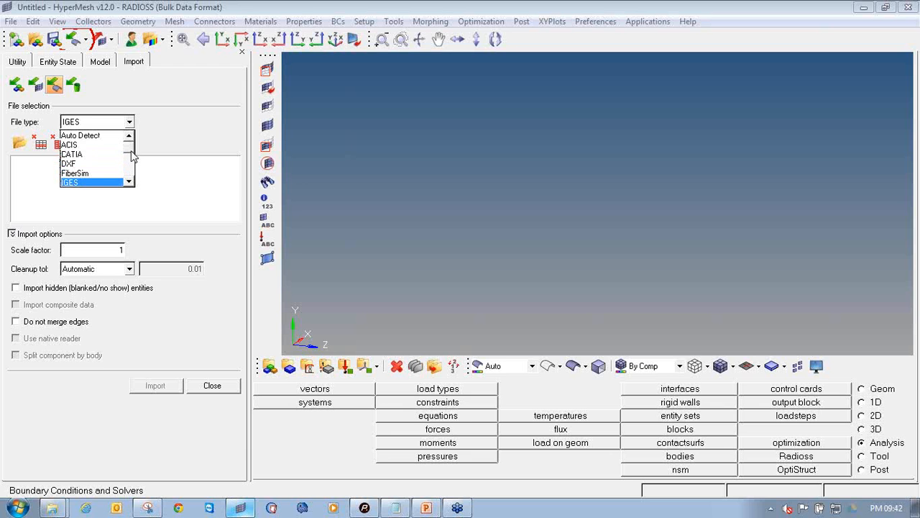
left_click(131, 182)
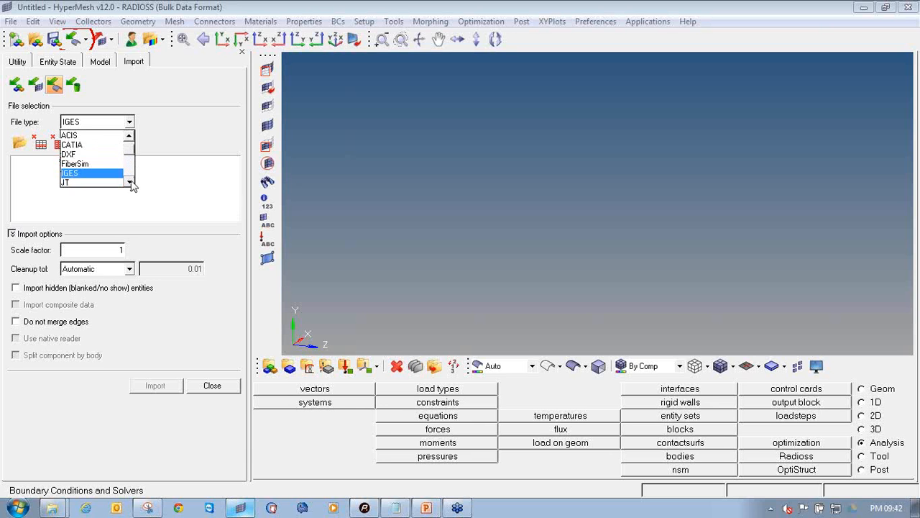
left_click(130, 182)
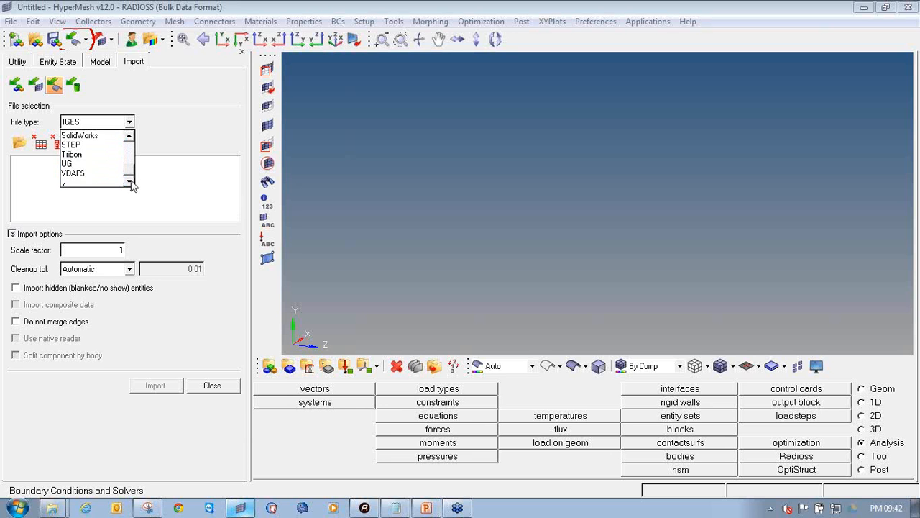
left_click_drag(132, 169, 132, 155)
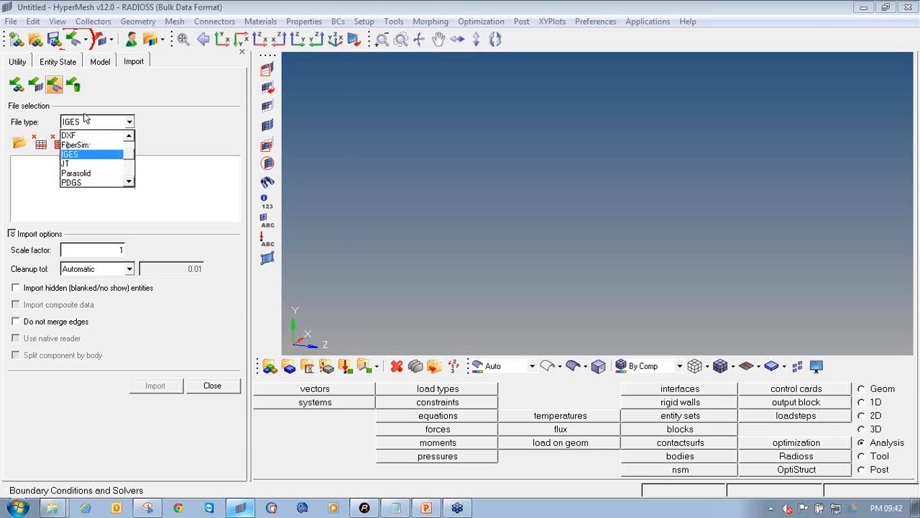
left_click(83, 156)
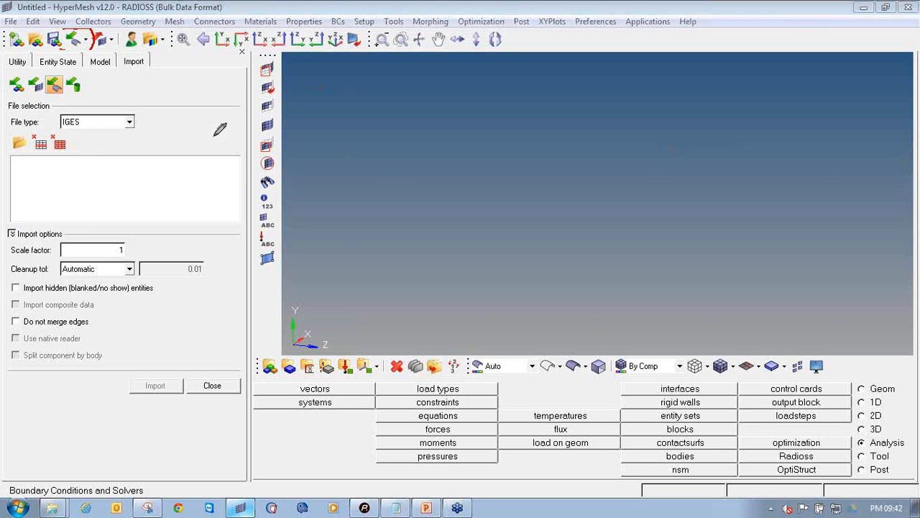
Import the roll_cage_line_data.iges geometry from the roll_cage_1d folder and close the import settings.
mouse_move(8, 141)
left_mouse_down()
mouse_move(28, 151)
mouse_move(20, 131)
left_mouse_up()
left_click(21, 142)
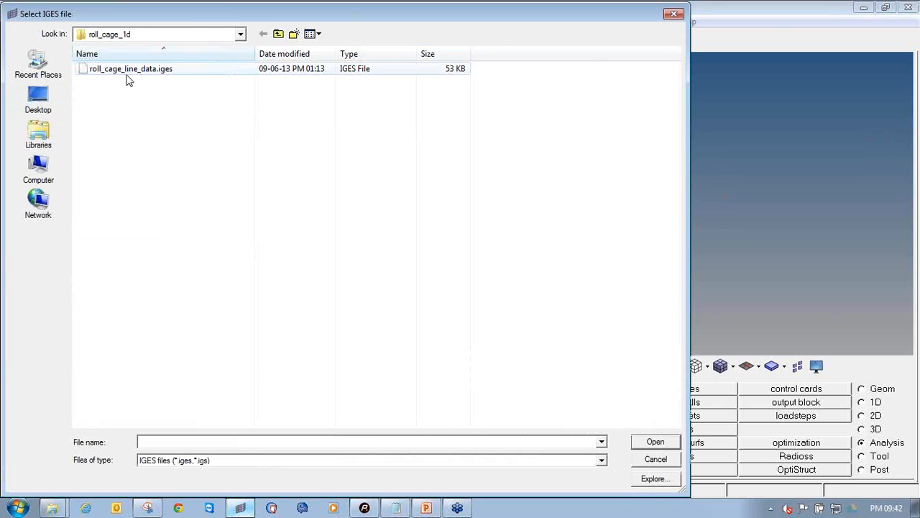
left_click(147, 72)
left_click(655, 442)
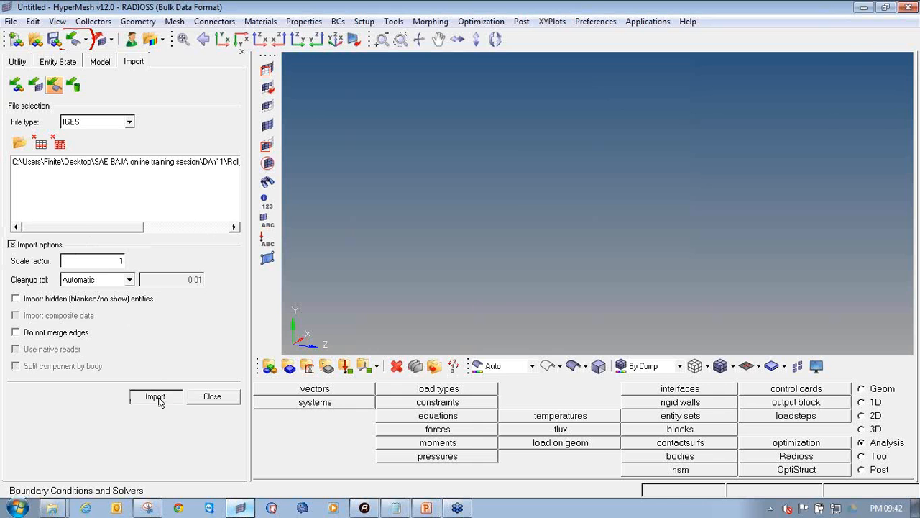
left_click(155, 397)
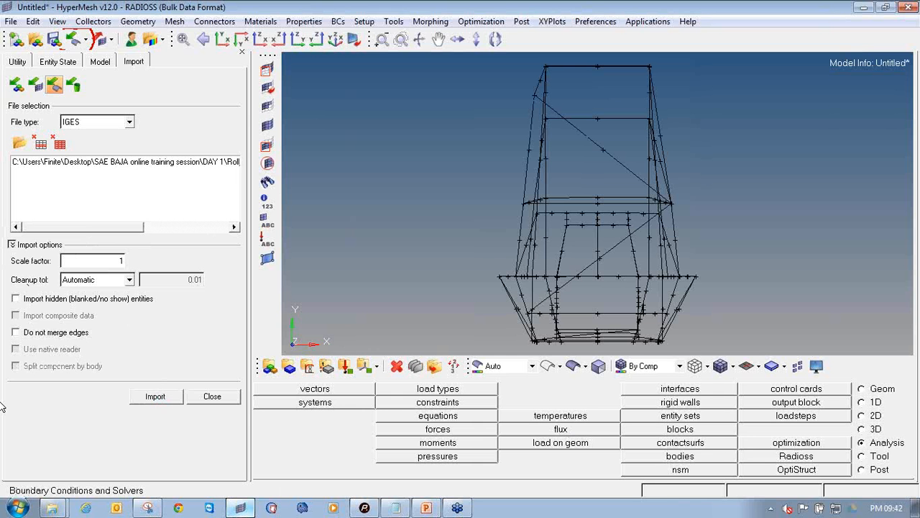
left_click(226, 398)
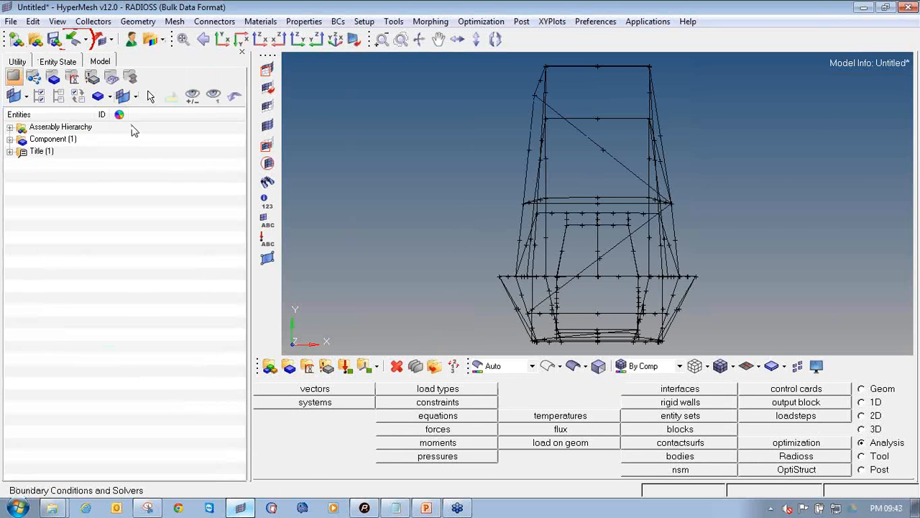
left_click_drag(665, 189, 601, 189, "ctrl")
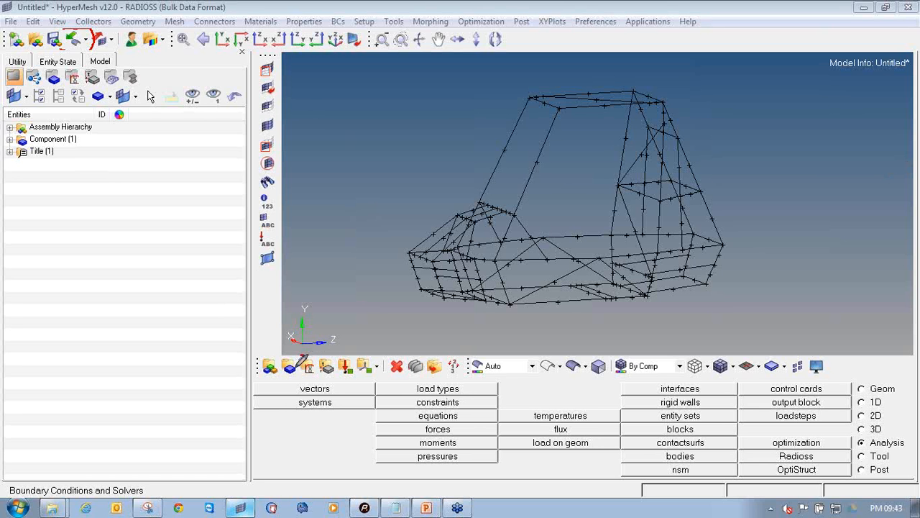
Create a magenta material named Steel with type ISOTROPIC and card image MAT1, and open its card for editing.
mouse_move(301, 368)
left_mouse_down()
mouse_move(321, 360)
mouse_move(297, 355)
left_mouse_up()
left_click(307, 365)
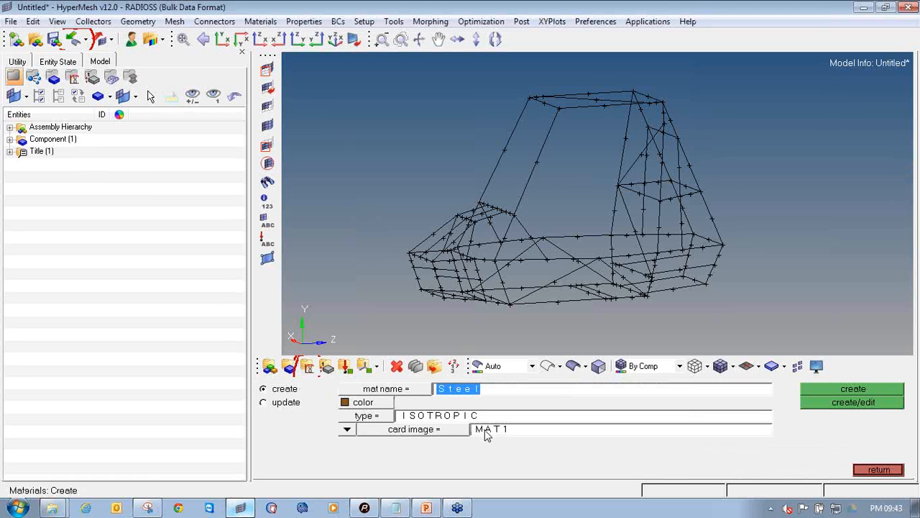
type("Ss")
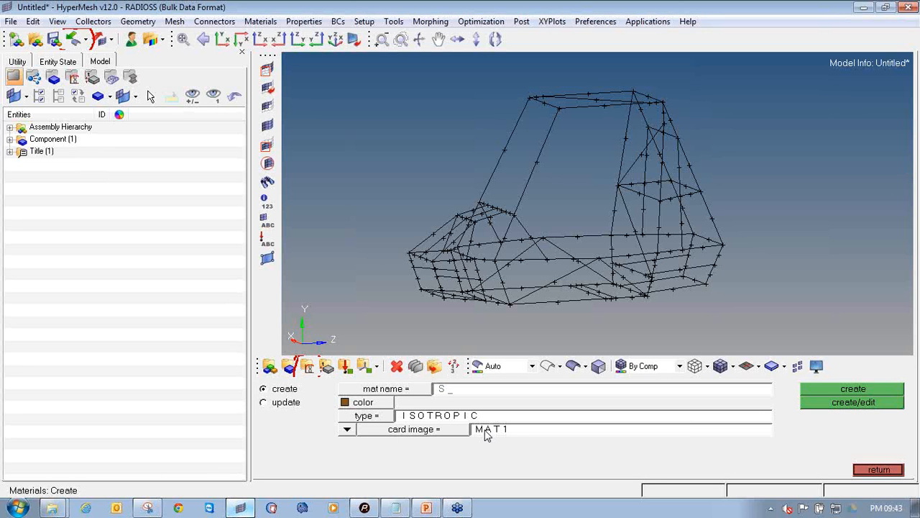
left_click(392, 404)
left_click(392, 421)
left_click(383, 420)
left_click(420, 451)
left_click(421, 431)
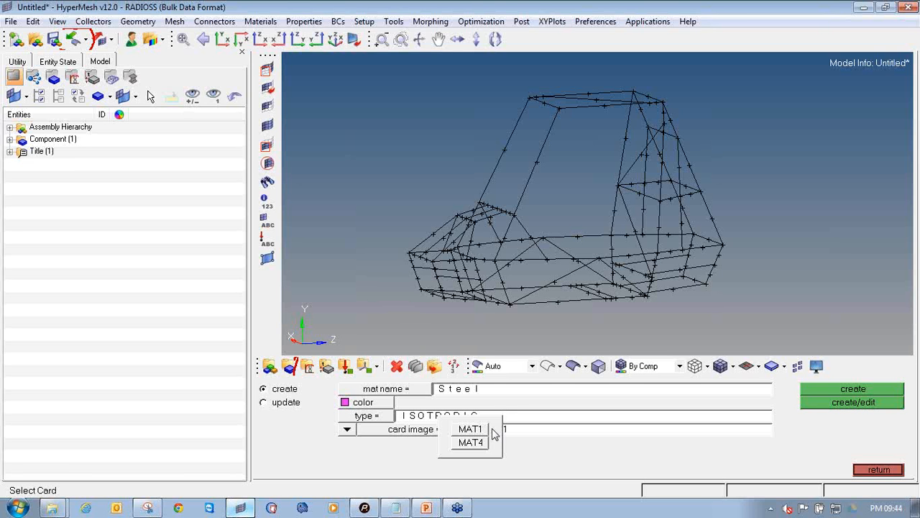
left_click(471, 429)
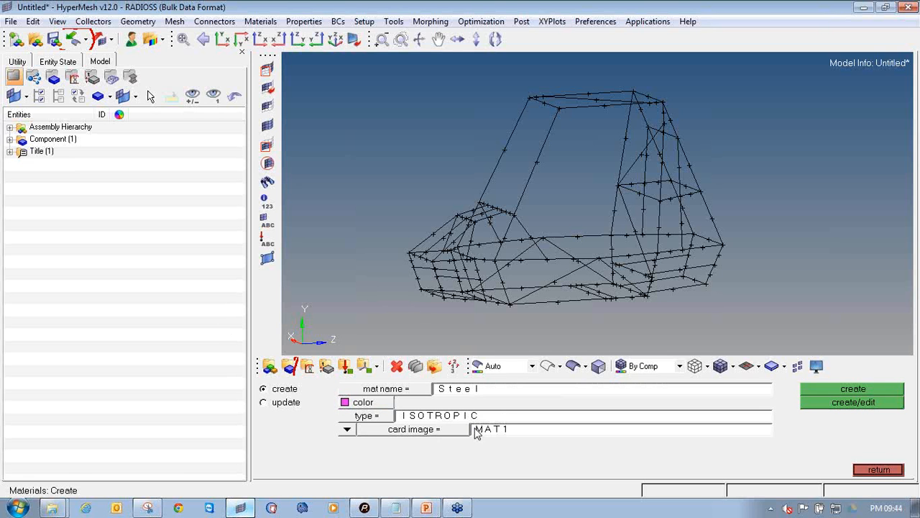
left_click(874, 403)
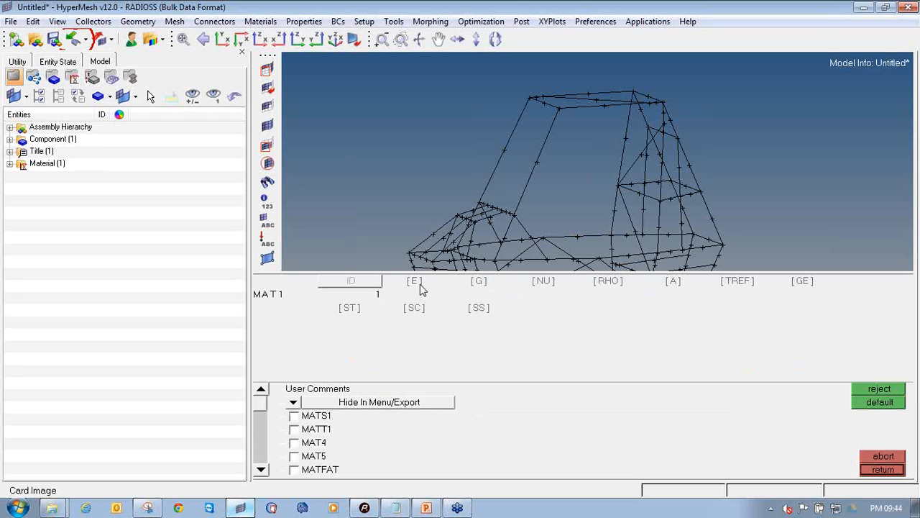
Give Steel the values E 2.1e+05, NU 0.3 and RHO 7.9e-09, and list it under Material in the model tree.
left_click(420, 284)
left_click(534, 283)
left_click(620, 277)
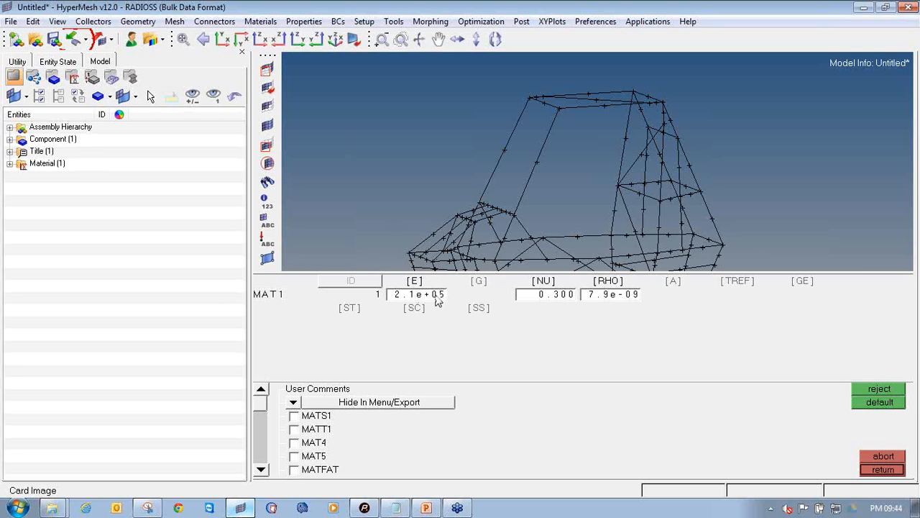
left_click(882, 470)
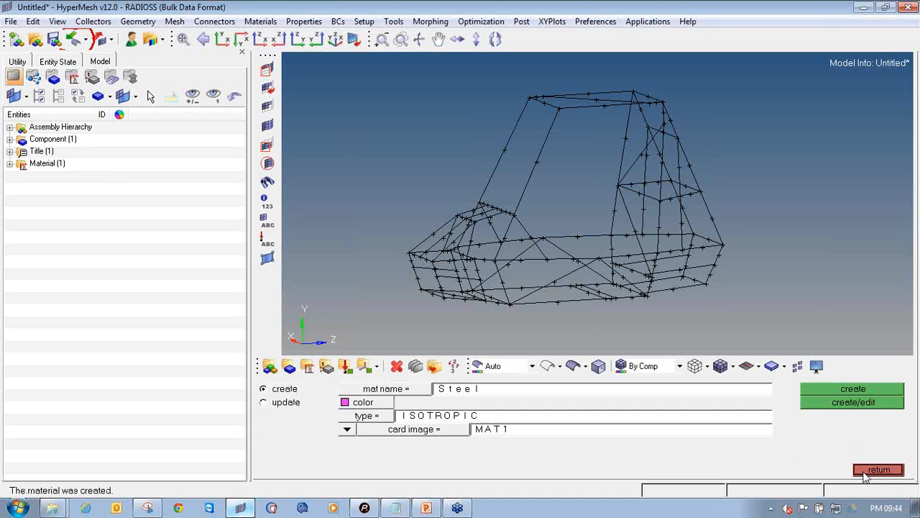
left_click(879, 470)
left_click(10, 164)
mouse_move(33, 149)
left_mouse_down()
mouse_move(9, 160)
mouse_move(79, 191)
mouse_move(137, 166)
mouse_move(22, 154)
left_mouse_up()
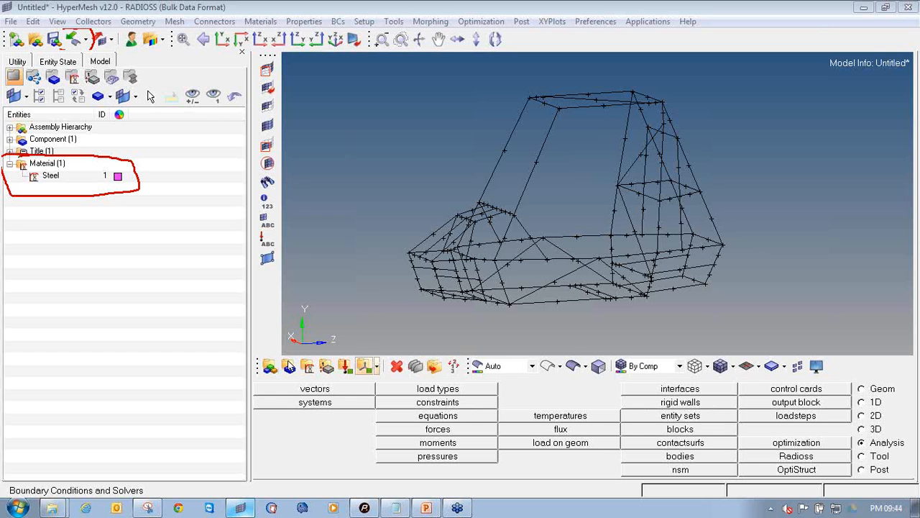
Create a standard thinwalled tube beam section from the HYPER BEAM library using HyperBeam.
left_click(862, 402)
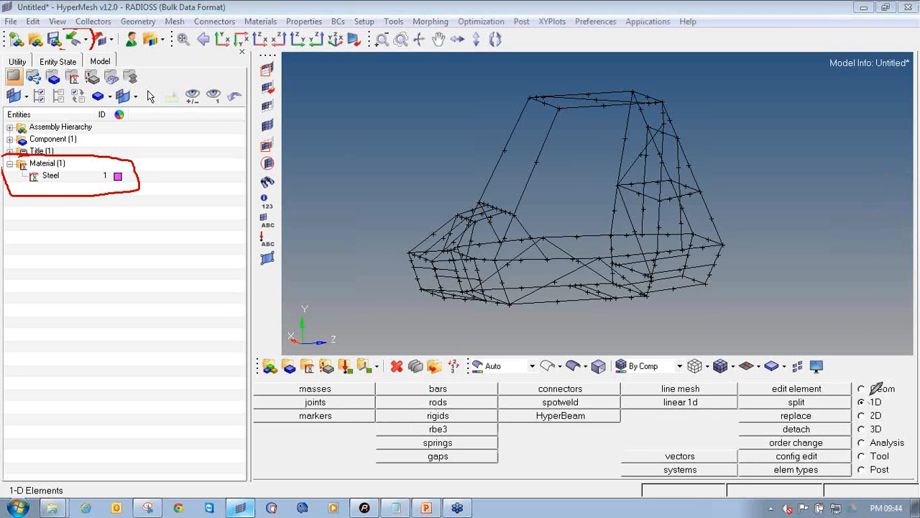
mouse_move(873, 397)
left_mouse_down()
mouse_move(865, 407)
mouse_move(888, 401)
left_mouse_up()
mouse_move(496, 408)
left_mouse_down()
mouse_move(499, 418)
mouse_move(603, 425)
mouse_move(626, 417)
mouse_move(526, 404)
left_mouse_up()
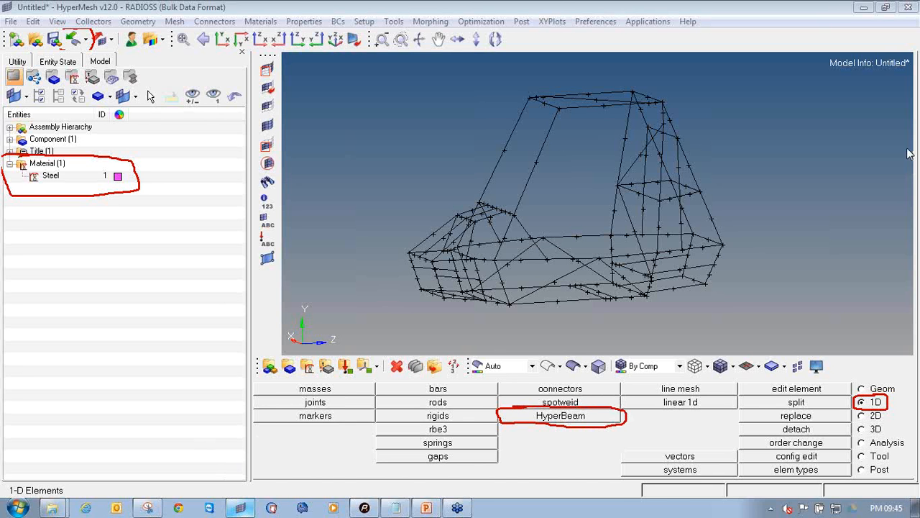
left_click(581, 425)
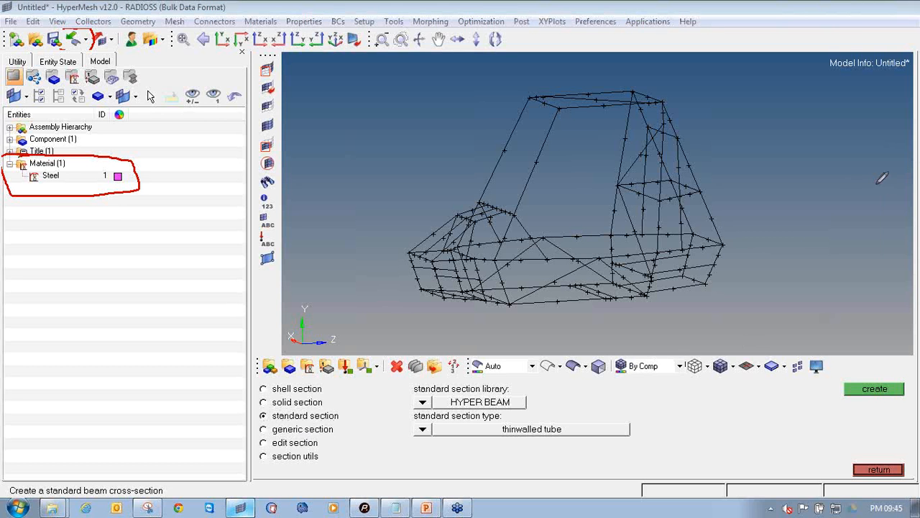
left_click_drag(260, 424, 338, 424)
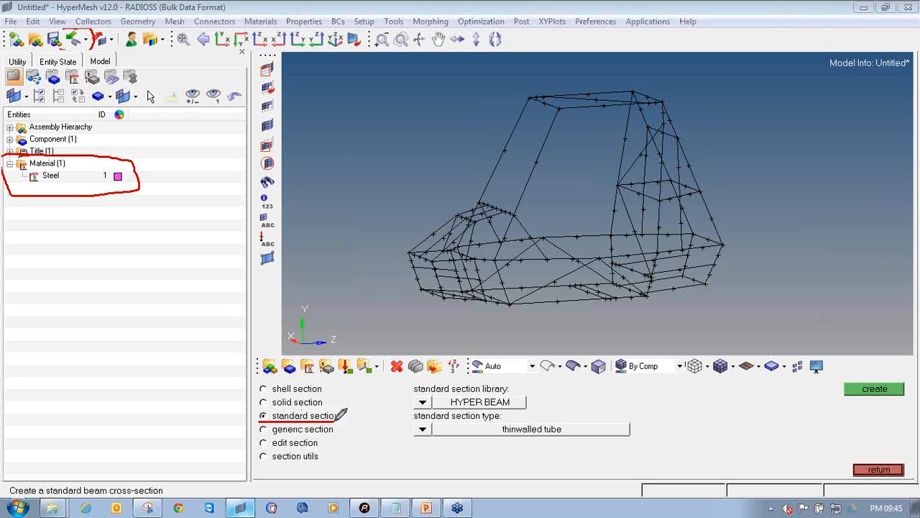
left_click_drag(394, 399, 414, 390)
left_click_drag(415, 441, 640, 438)
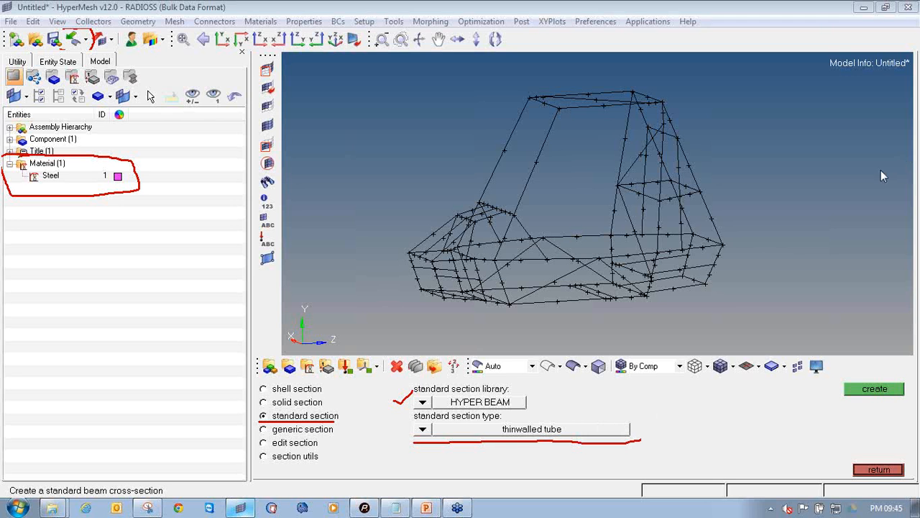
left_click(871, 392)
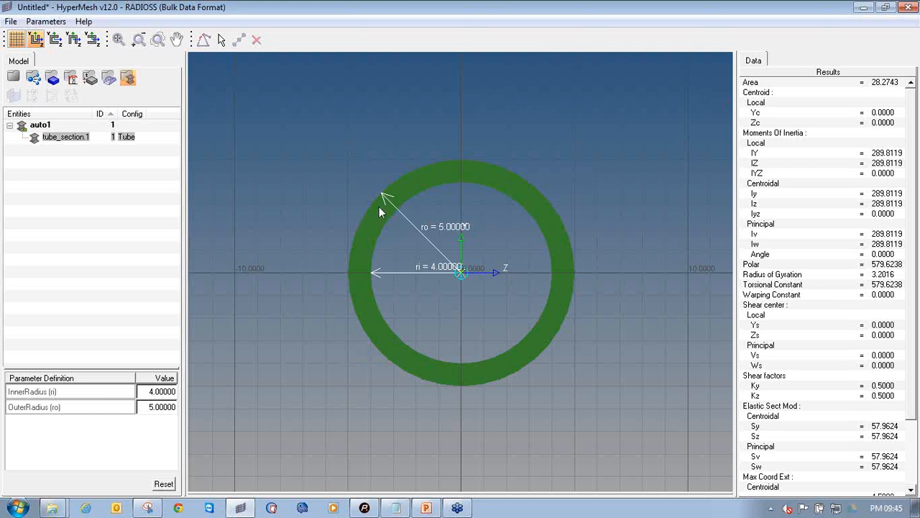
Set the tube section's outer radius to 12.7 and inner radius to 11.2, and review its calculated section properties.
double_click(146, 407)
type("12.7")
key("Return")
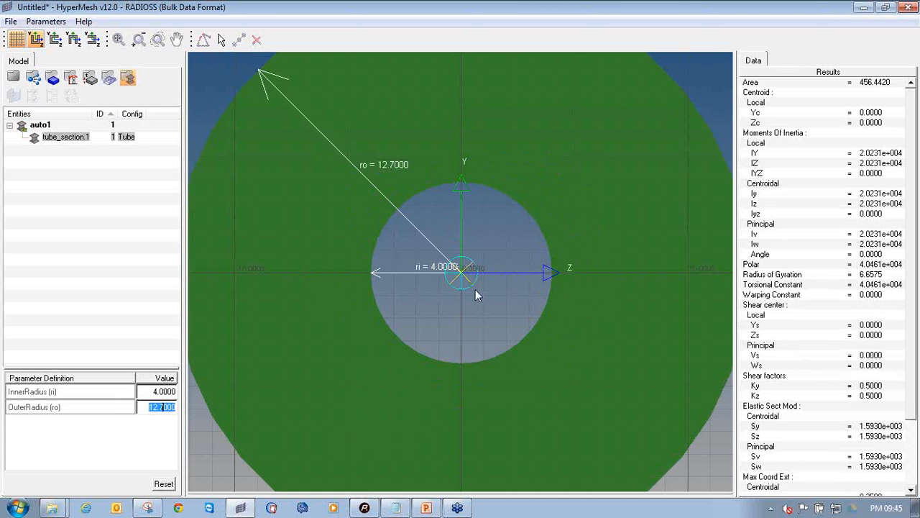
scroll(475, 289, "down", 3)
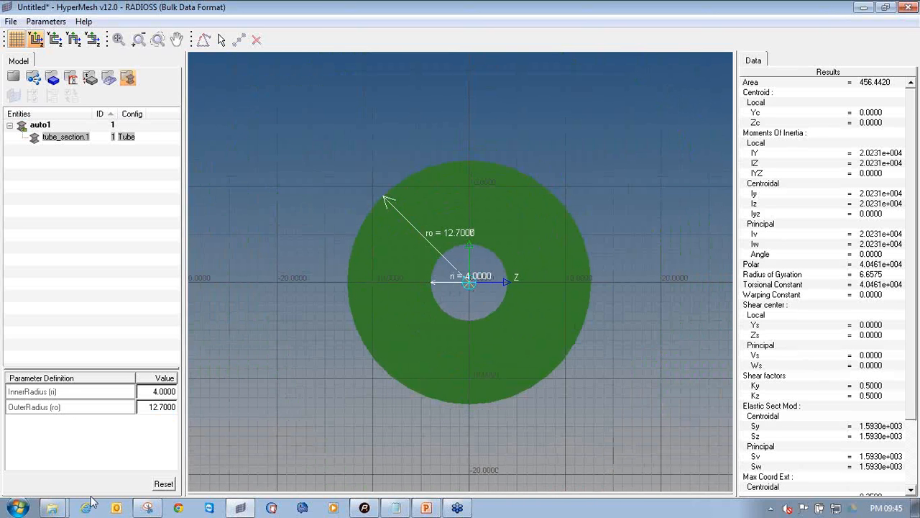
double_click(164, 392)
type("11.2")
key("Return")
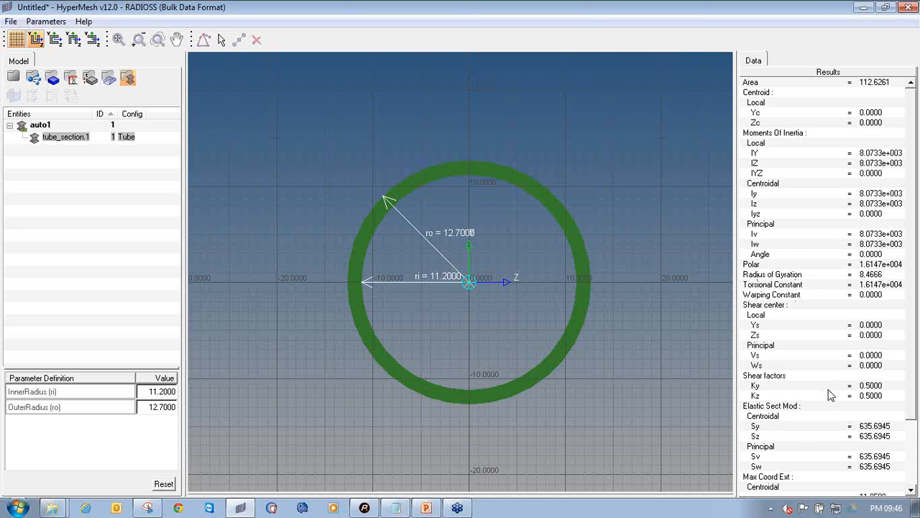
left_click(828, 390)
scroll(830, 391, "down", 3)
scroll(830, 391, "up", 3)
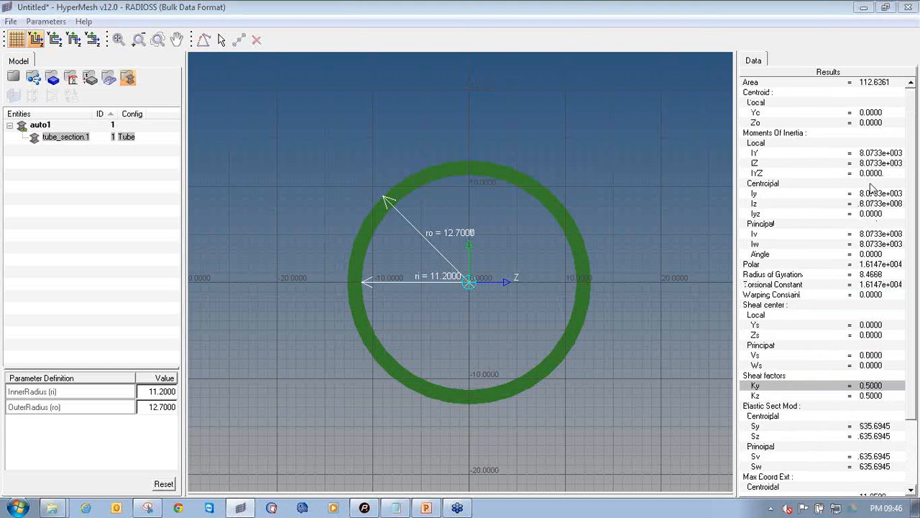
Go back to the model view, expand Beam Section in the model tree and leave HyperBeam.
left_click_drag(21, 66, 412, 87)
mouse_move(29, 66)
left_mouse_down()
mouse_move(43, 68)
mouse_move(43, 51)
left_mouse_up()
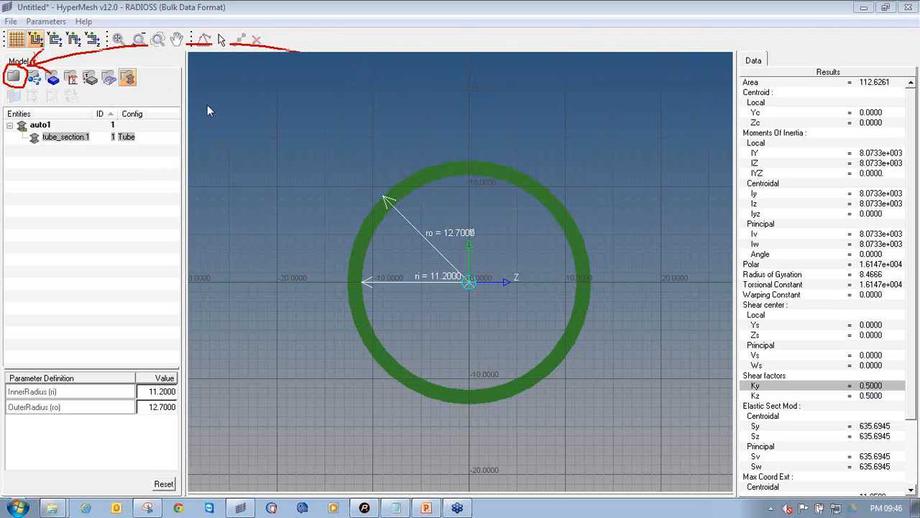
left_click(13, 77)
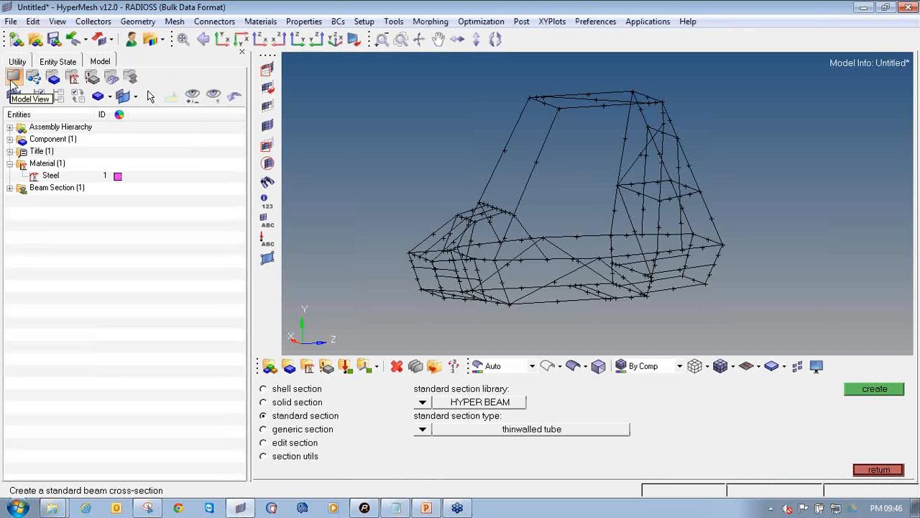
left_click(13, 78)
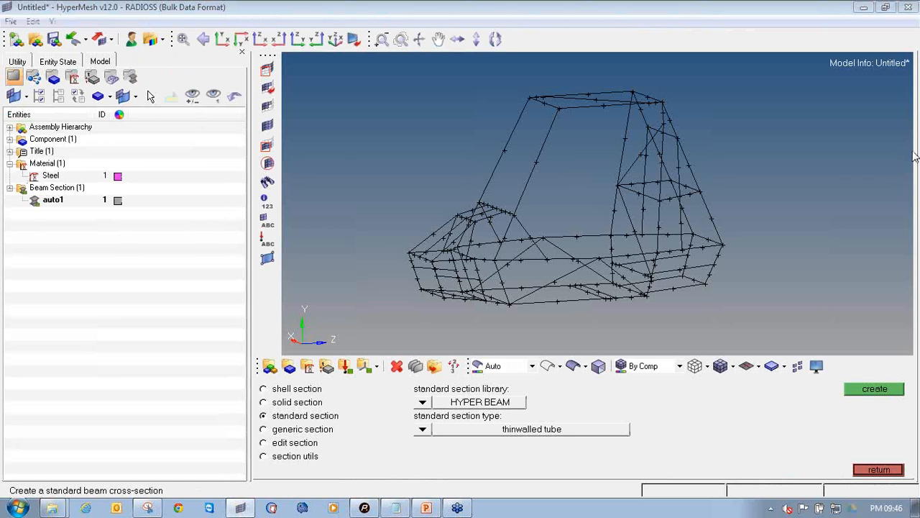
mouse_move(70, 181)
left_mouse_down()
mouse_move(29, 181)
mouse_move(36, 214)
mouse_move(113, 205)
mouse_move(88, 180)
mouse_move(71, 179)
left_mouse_up()
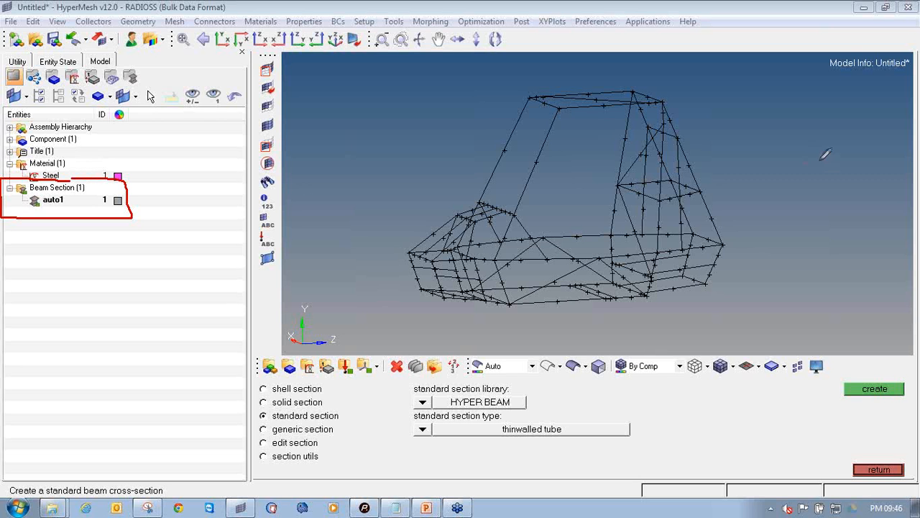
left_click(878, 470)
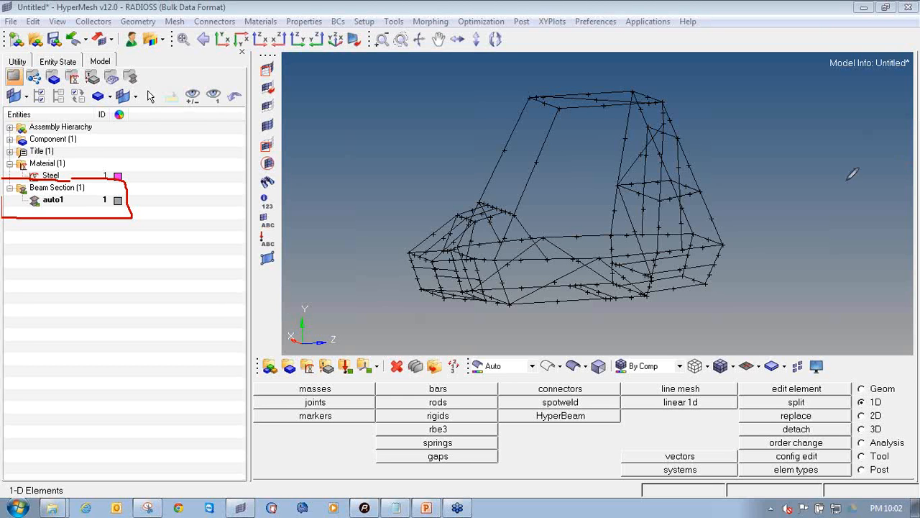
Begin a new property named Roll_cage and give it a light blue color.
mouse_move(325, 352)
left_mouse_down()
mouse_move(316, 378)
mouse_move(335, 380)
mouse_move(336, 357)
mouse_move(320, 353)
left_mouse_up()
left_click(328, 367)
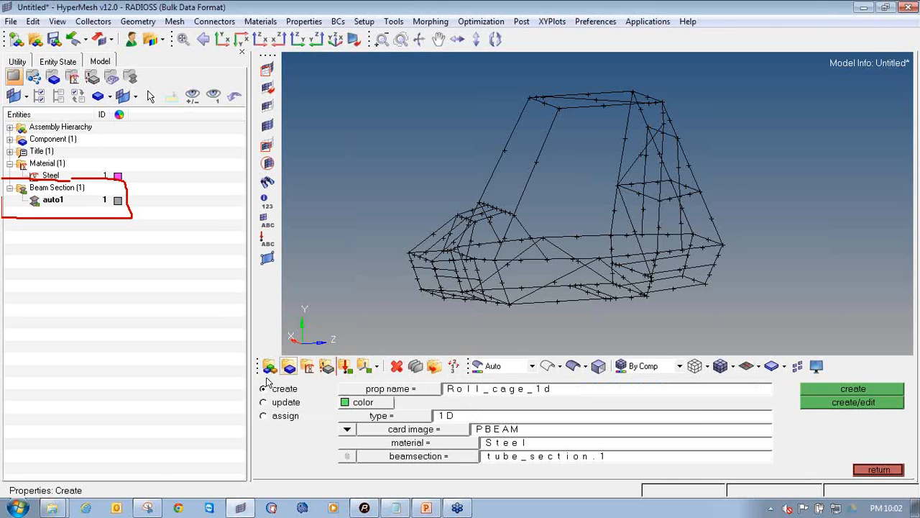
left_click(466, 391)
type("Ro")
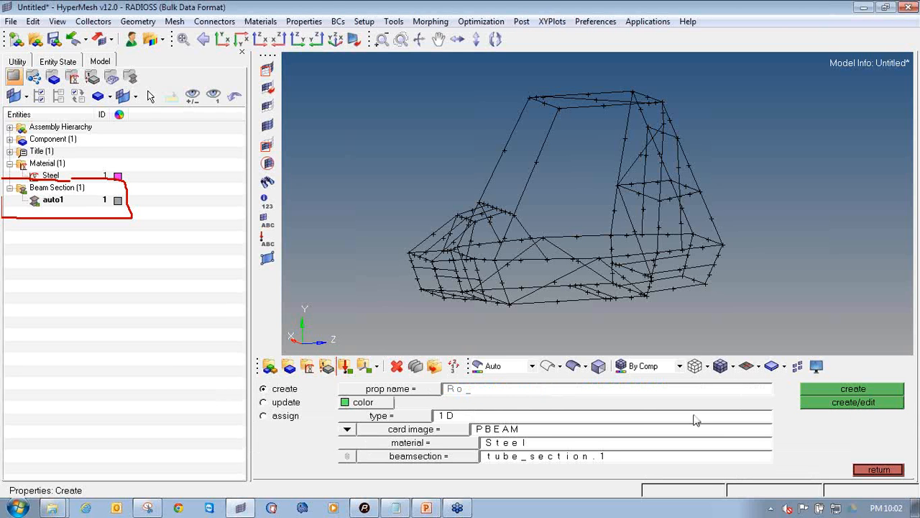
type("ll_cage")
left_click(386, 403)
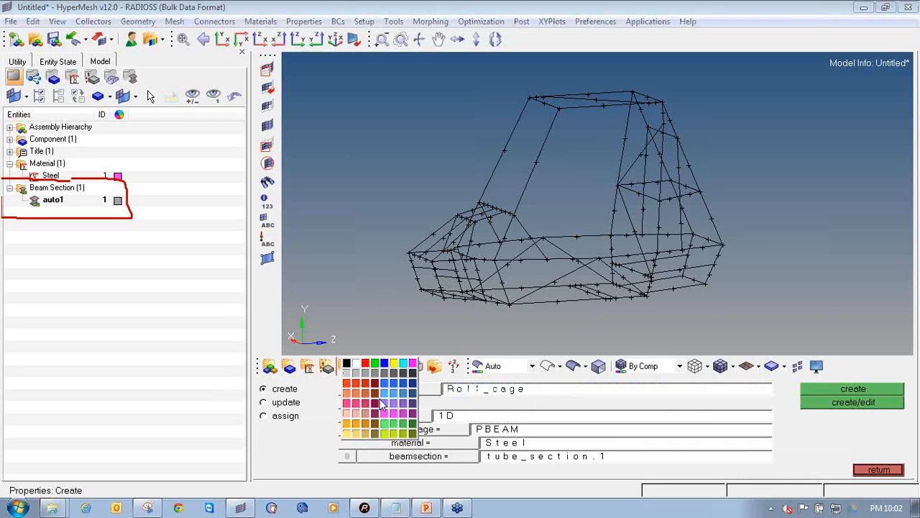
left_click(388, 399)
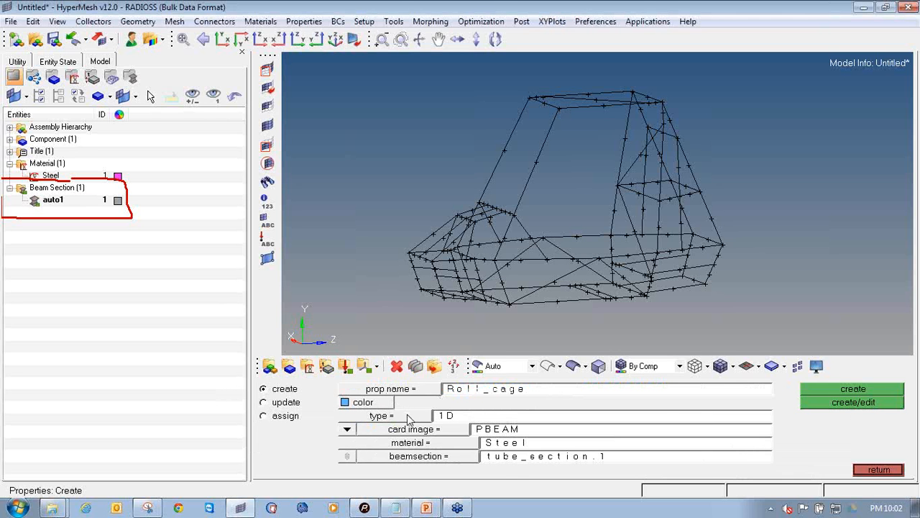
Set the Roll_cage property's type to 1D and its card image to PBEAM.
left_click(411, 417)
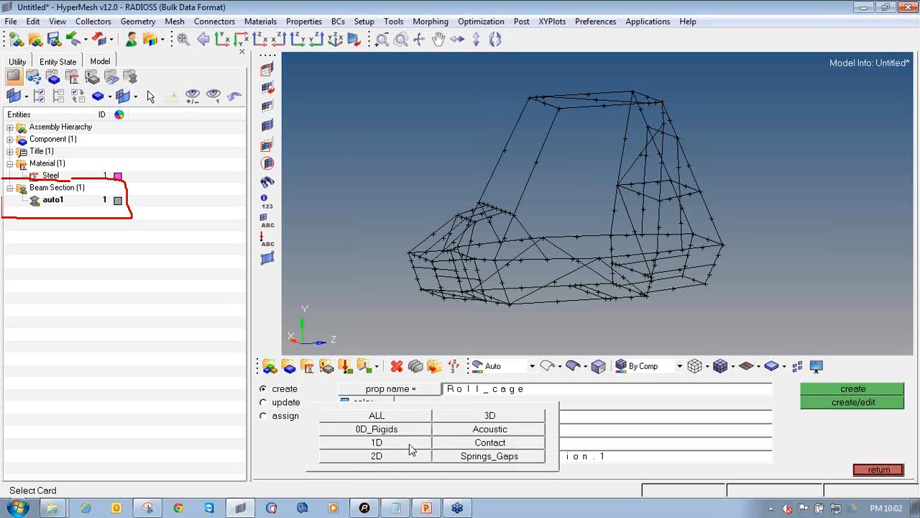
left_click(410, 444)
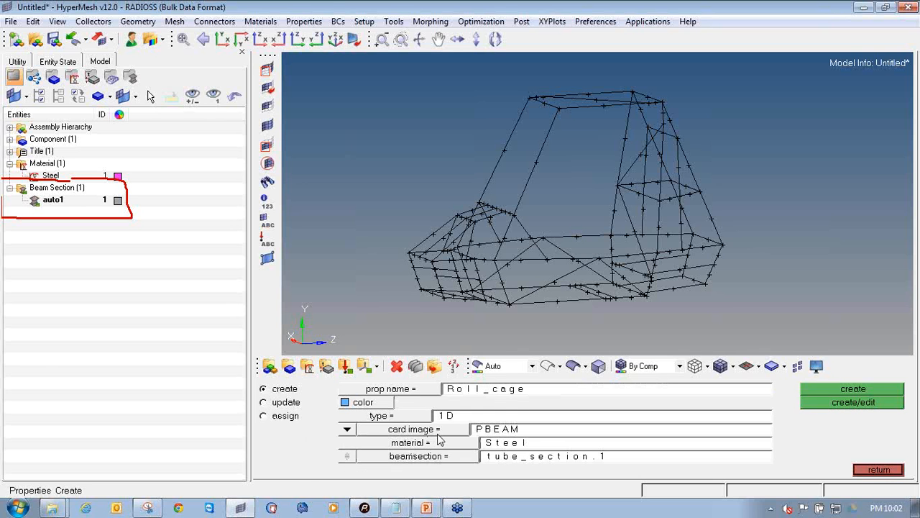
left_click(438, 432)
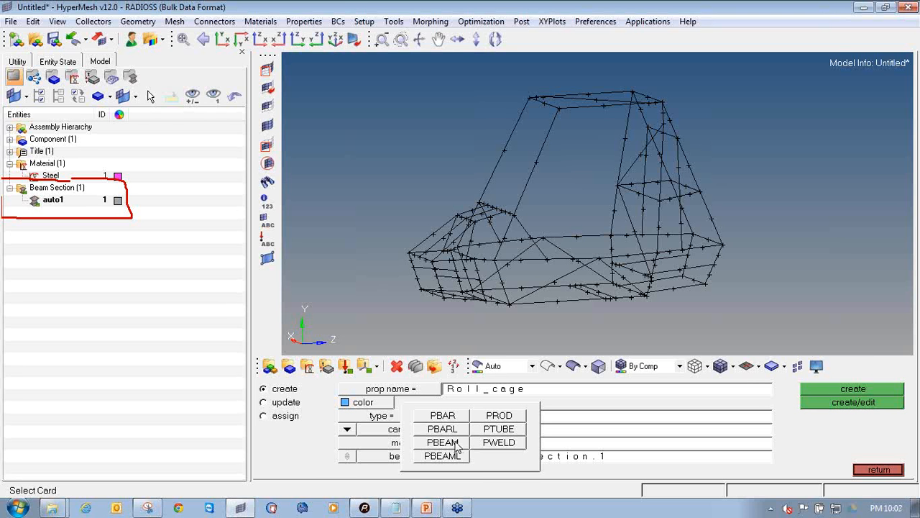
left_click(443, 442)
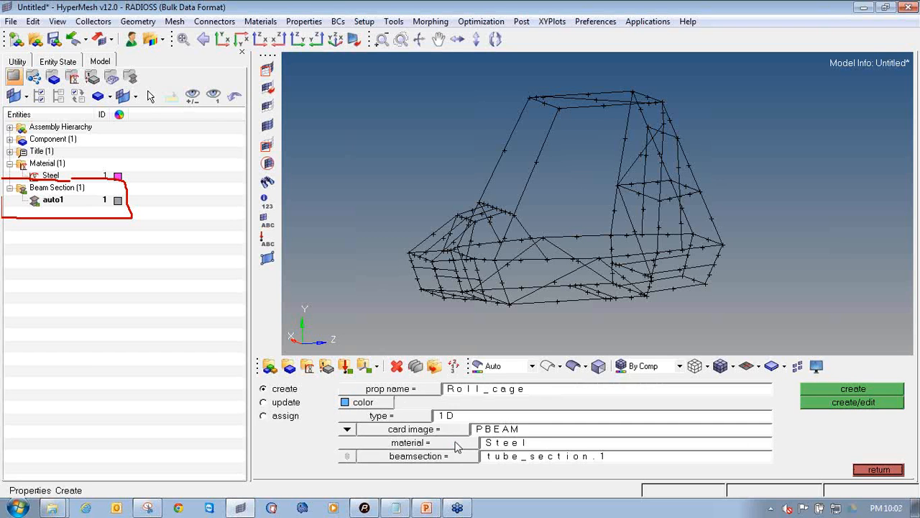
Assign the Steel material and the tube_section.1 beam section to the Roll_cage property.
left_click(456, 446)
left_click(320, 396)
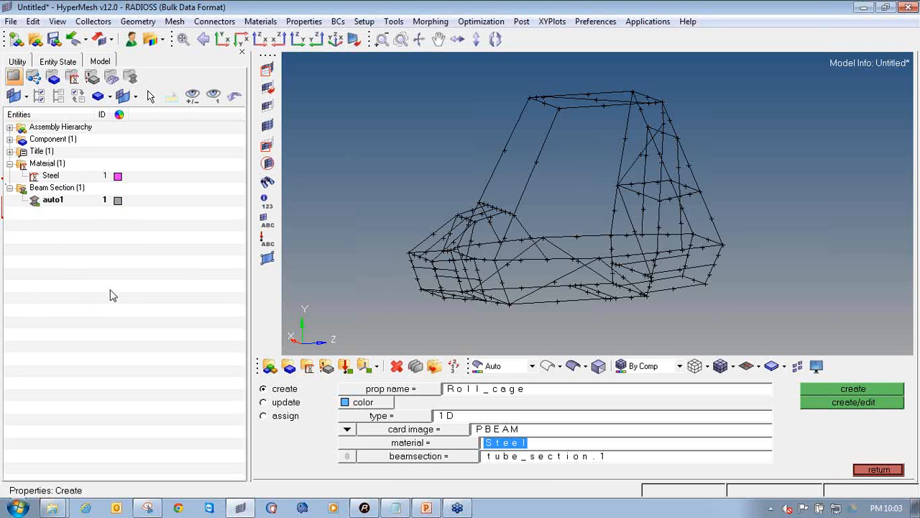
left_click(464, 460)
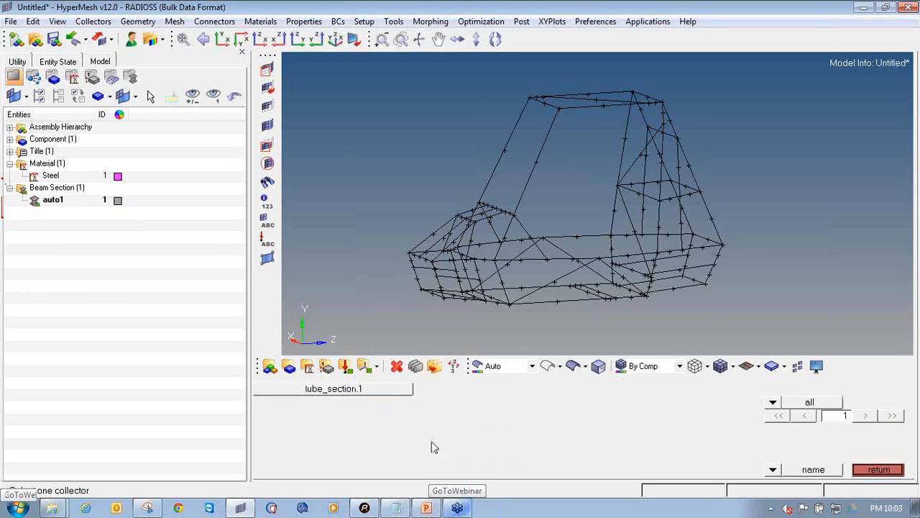
left_click(366, 395)
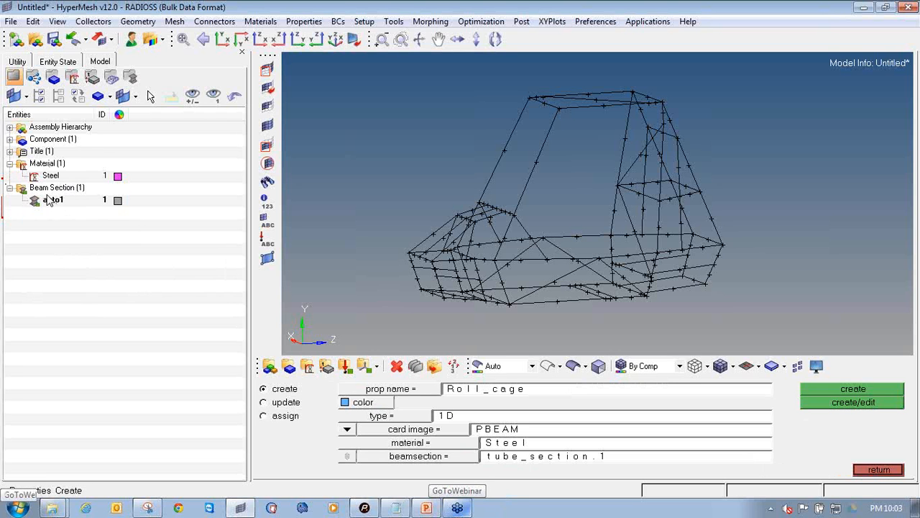
Create the Roll_cage property, accept its PBEAM card, and expand Property and Component in the model tree.
left_click(867, 402)
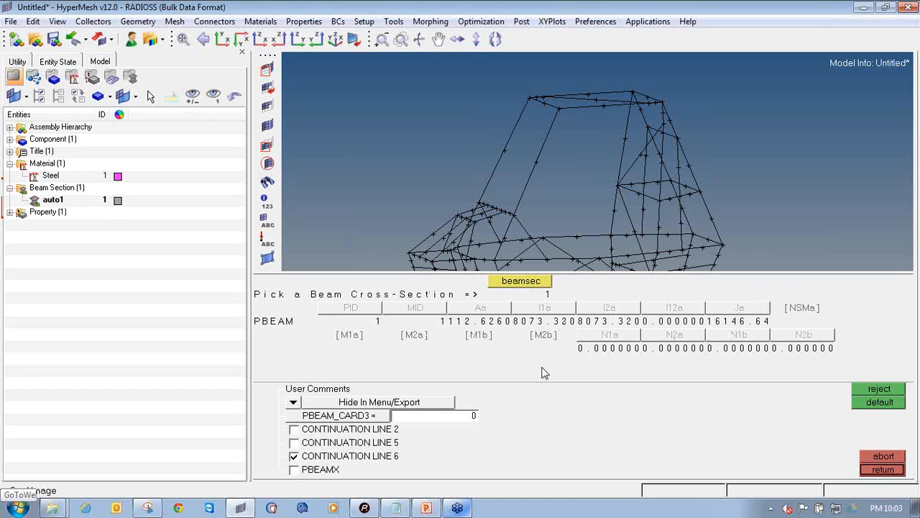
left_click(889, 470)
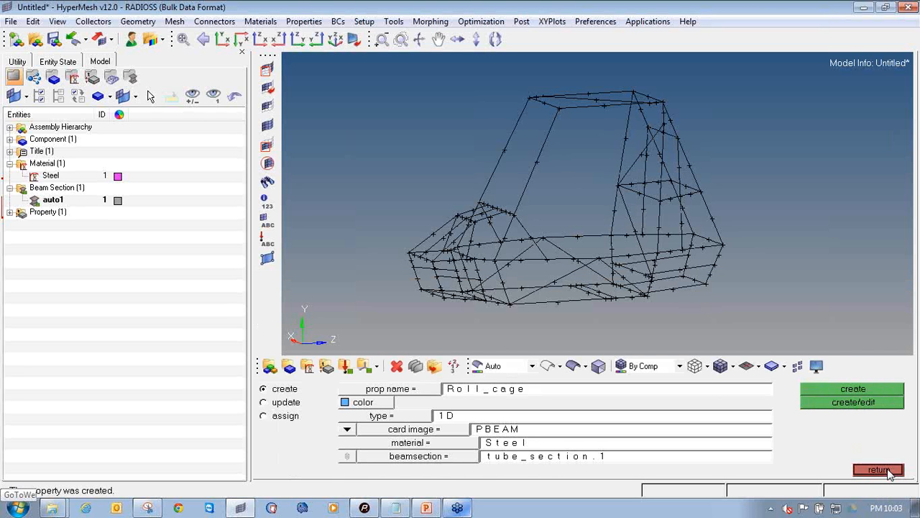
left_click(878, 469)
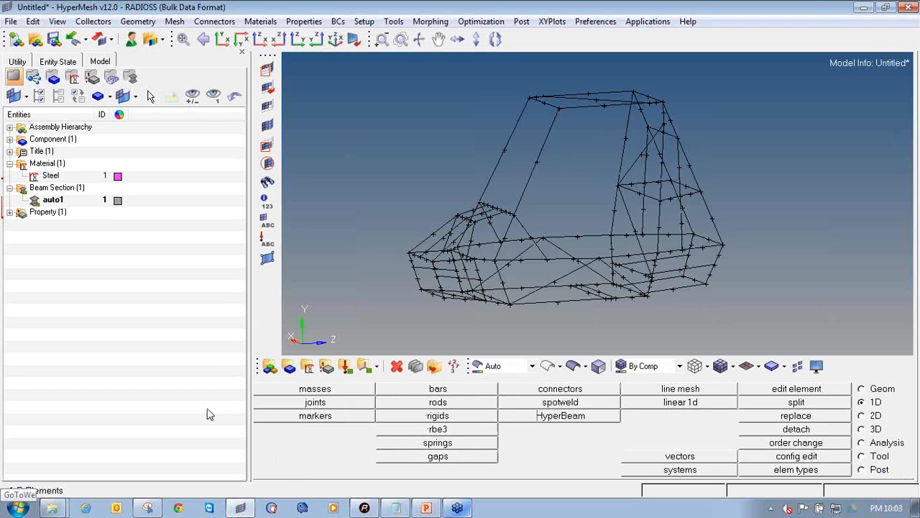
left_click(10, 212)
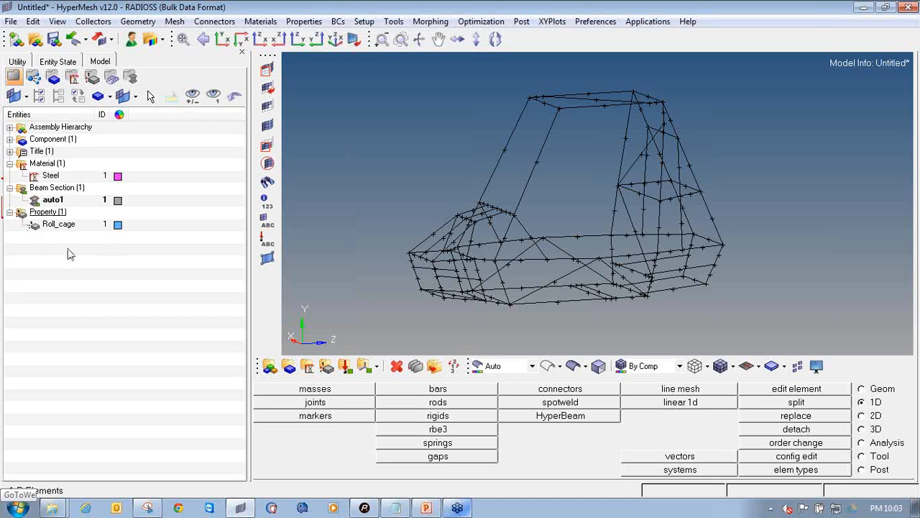
left_click(9, 139)
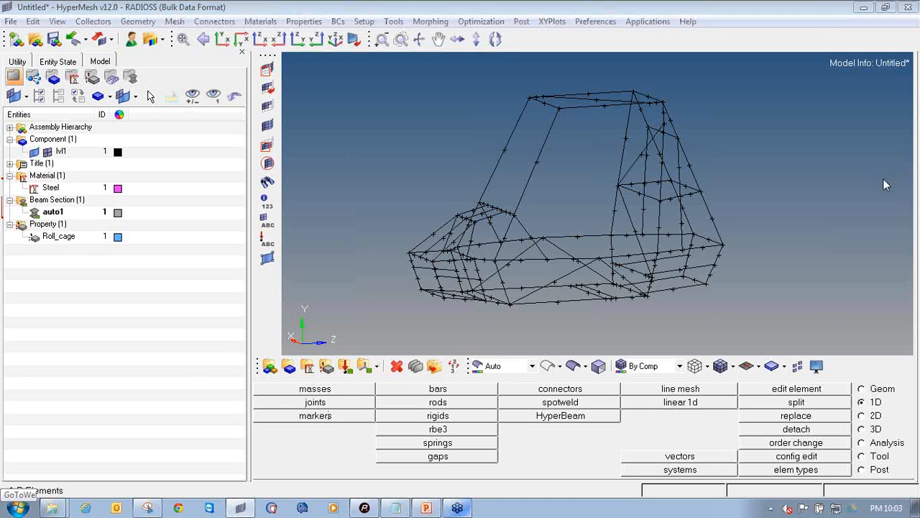
Update the lvl1 component with the Roll_cage property and leave the component settings.
mouse_move(279, 366)
left_mouse_down()
mouse_move(289, 376)
mouse_move(298, 363)
mouse_move(288, 356)
left_mouse_up()
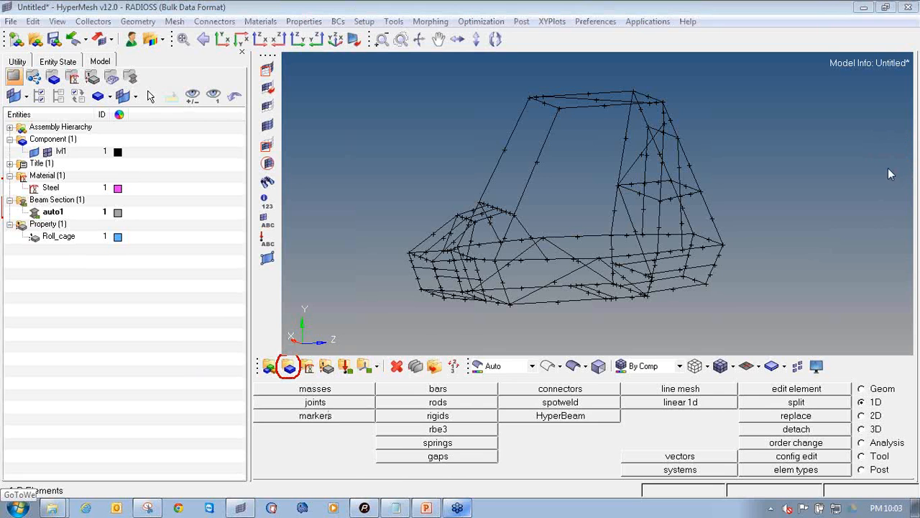
left_click(292, 371)
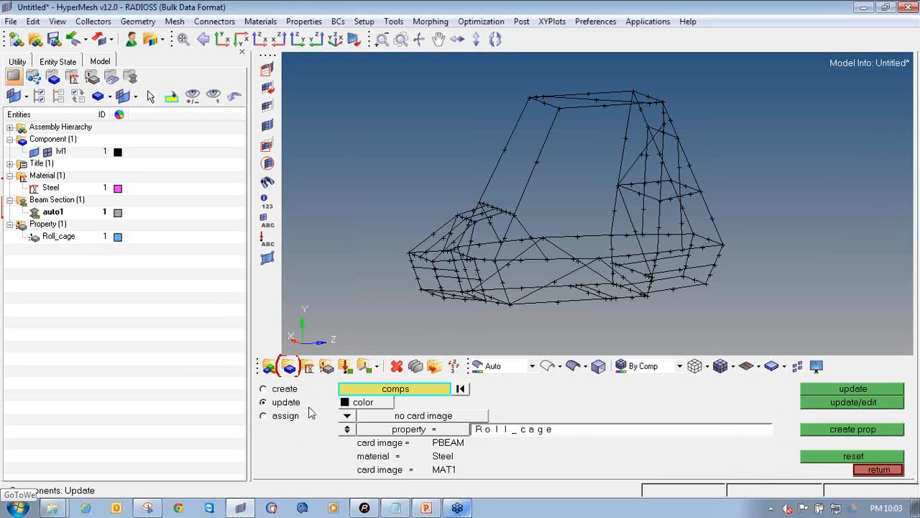
left_click(354, 392)
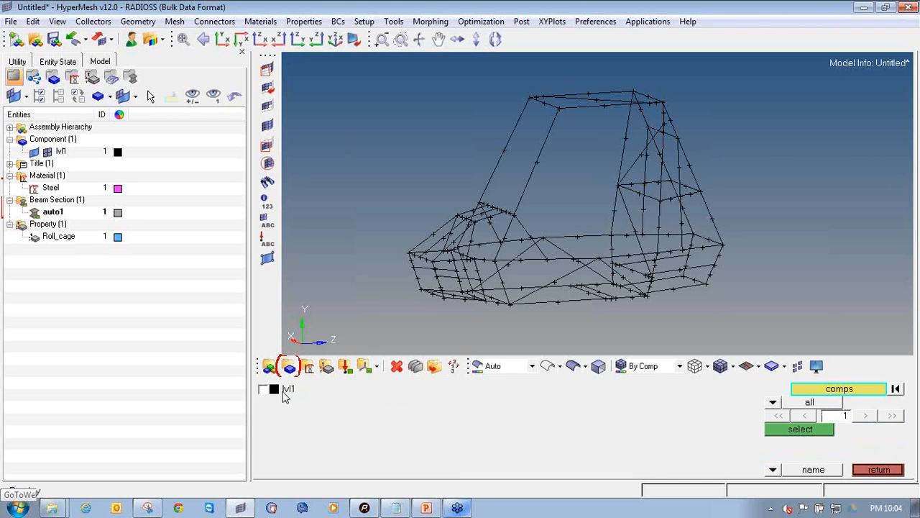
left_click(286, 392)
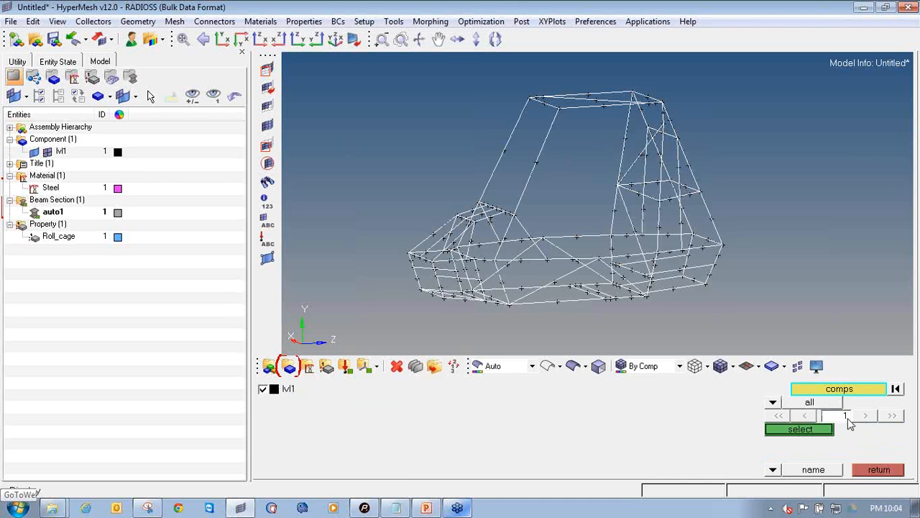
left_click(816, 430)
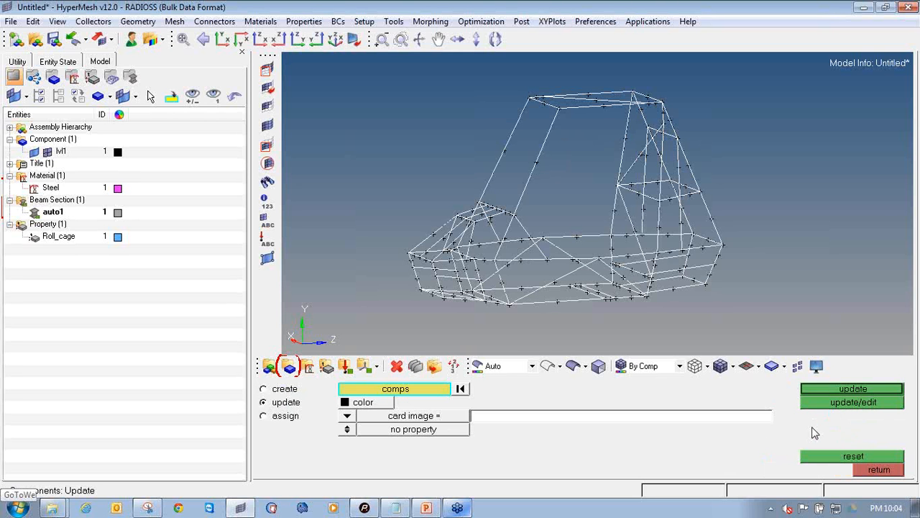
left_click(346, 432)
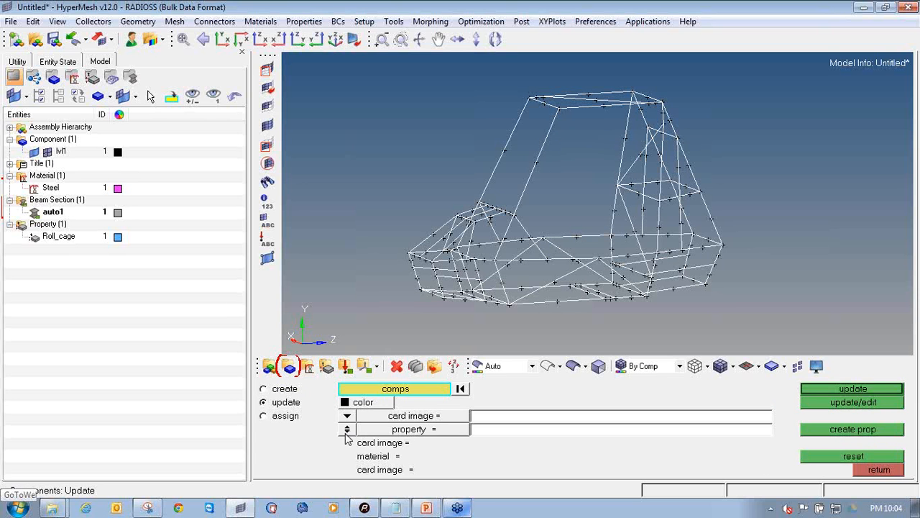
left_click(411, 431)
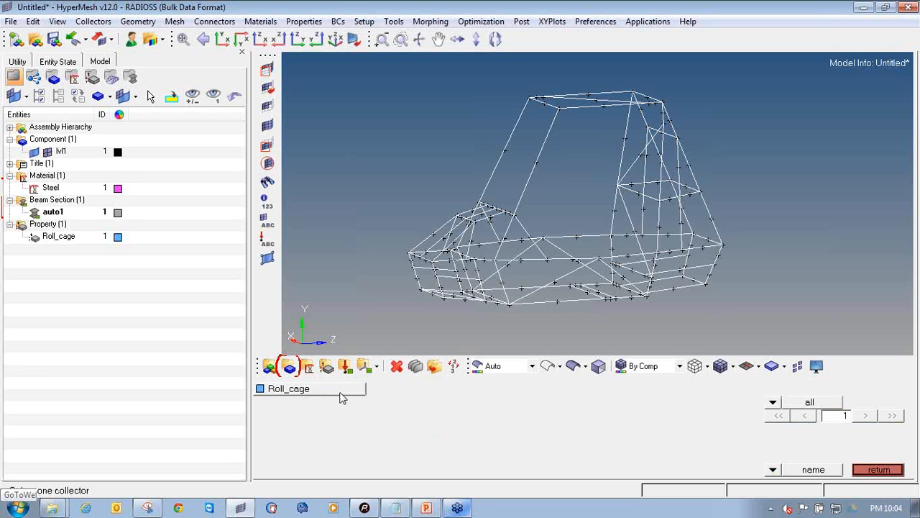
left_click(343, 395)
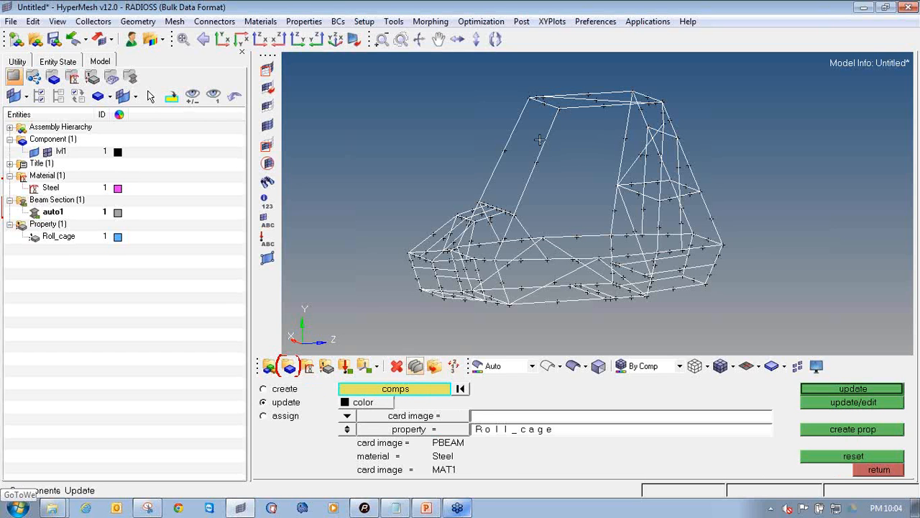
left_click(855, 391)
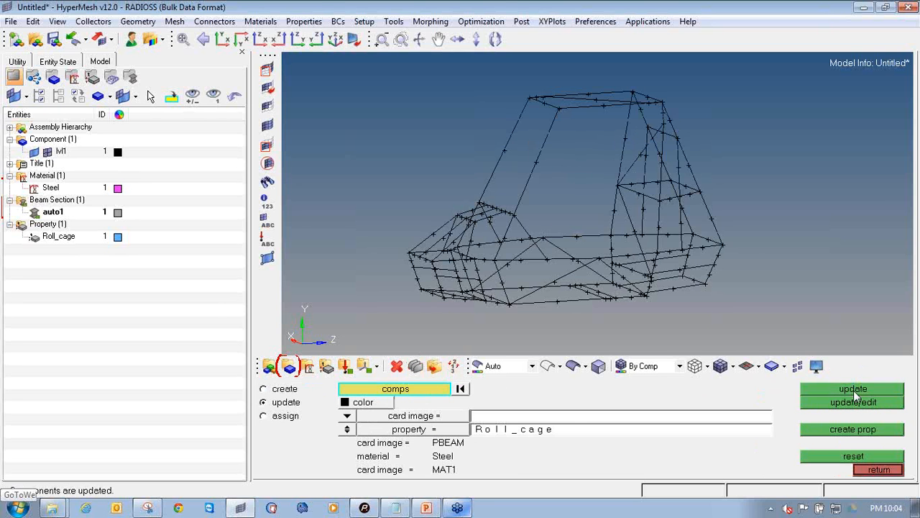
left_click(876, 469)
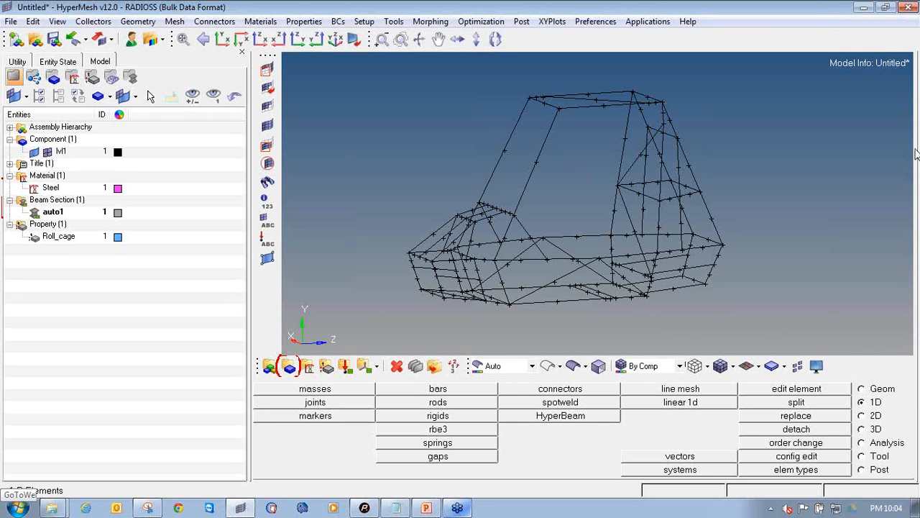
Start a 1D line mesh on all displayed roll cage lines, keeping each segment as the whole line.
mouse_move(896, 392)
left_mouse_down()
mouse_move(857, 393)
mouse_move(882, 404)
mouse_move(895, 393)
left_mouse_up()
mouse_move(647, 374)
left_mouse_down()
mouse_move(619, 383)
mouse_move(732, 390)
mouse_move(696, 373)
left_mouse_up()
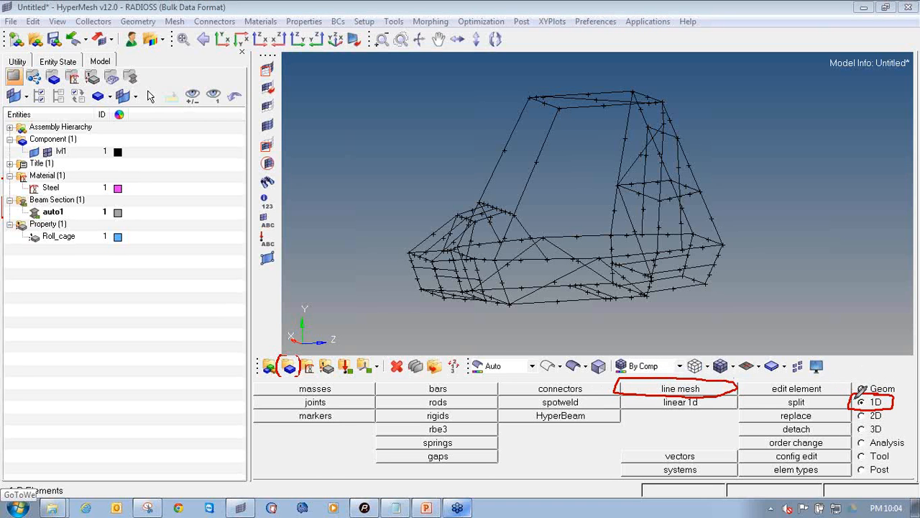
mouse_move(841, 401)
left_mouse_down()
mouse_move(851, 399)
mouse_move(836, 401)
left_mouse_up()
left_click(679, 389)
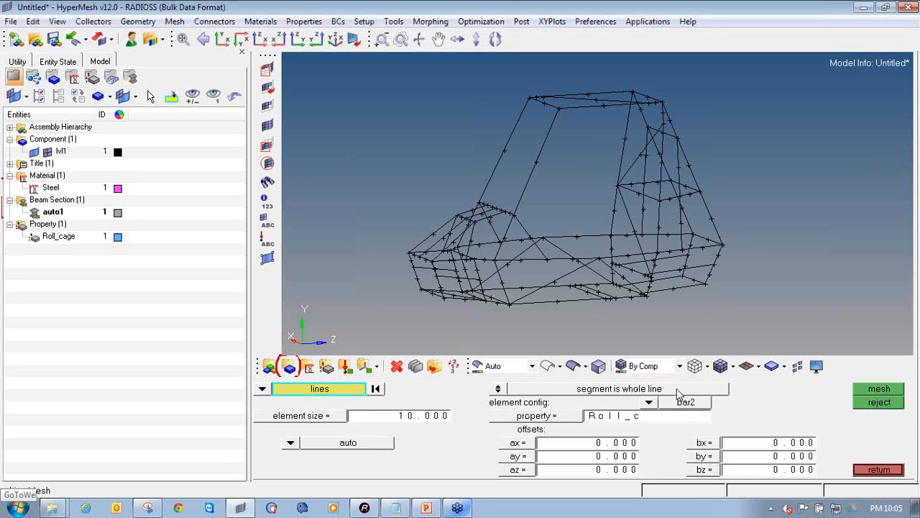
left_click(333, 389)
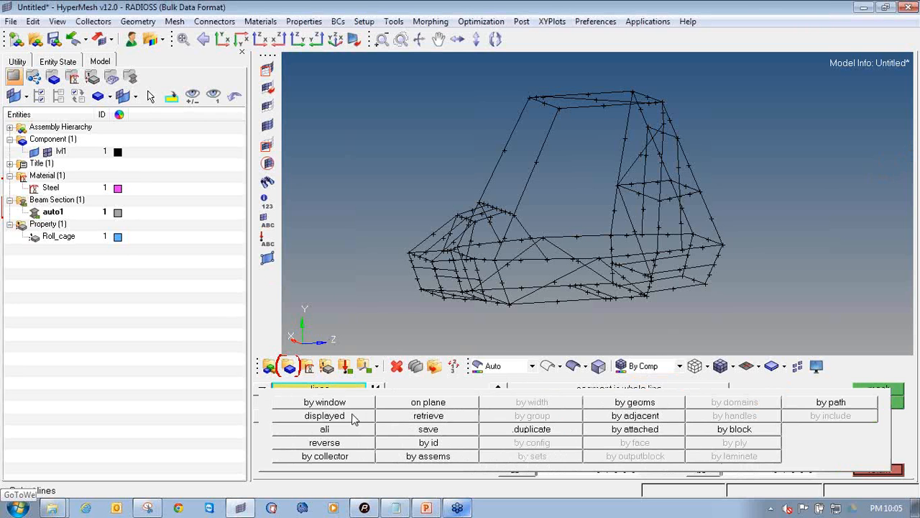
left_click(324, 415)
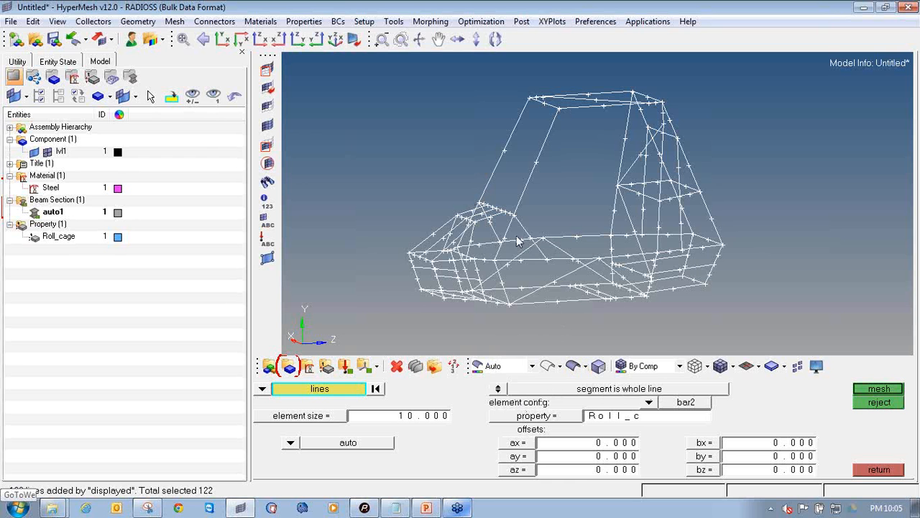
left_click(498, 388)
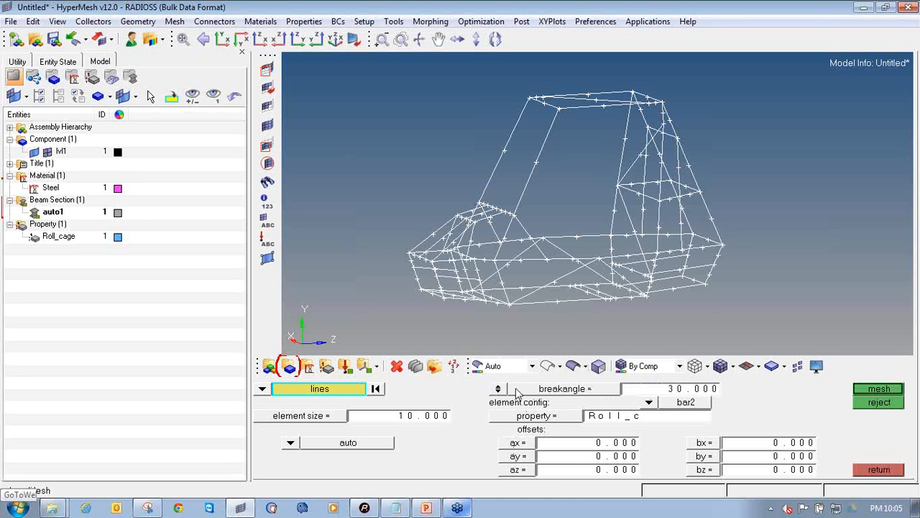
left_click(500, 389)
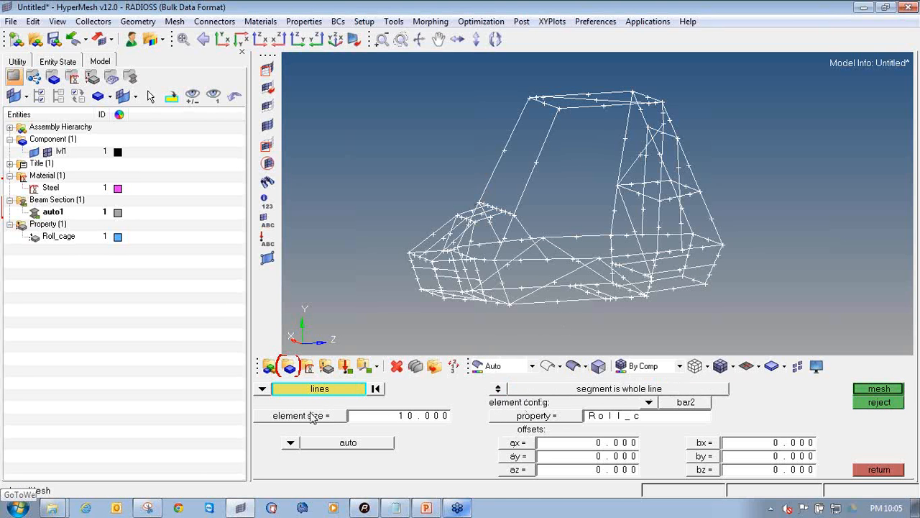
Set the line mesh's element size to 50, element configuration to bar2 and property to Roll_cage.
left_click(411, 424)
type("55")
left_click(649, 404)
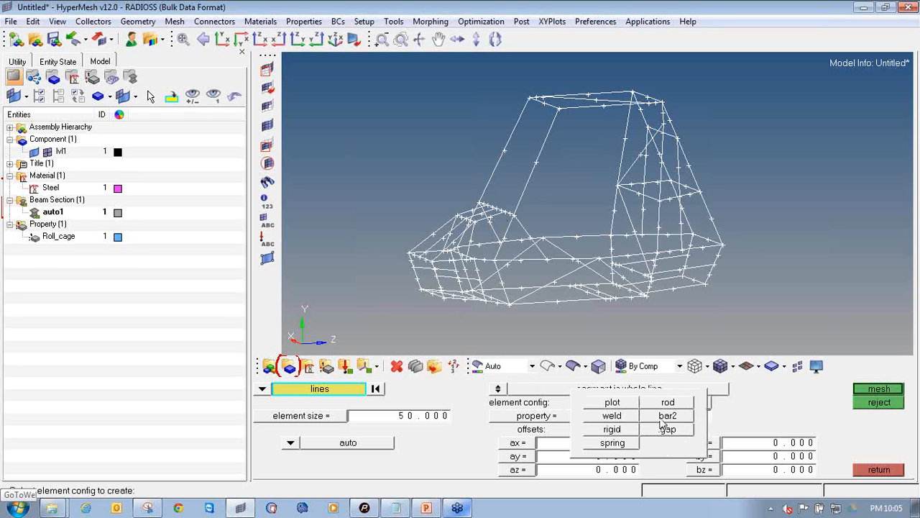
left_click(662, 421)
left_click(559, 417)
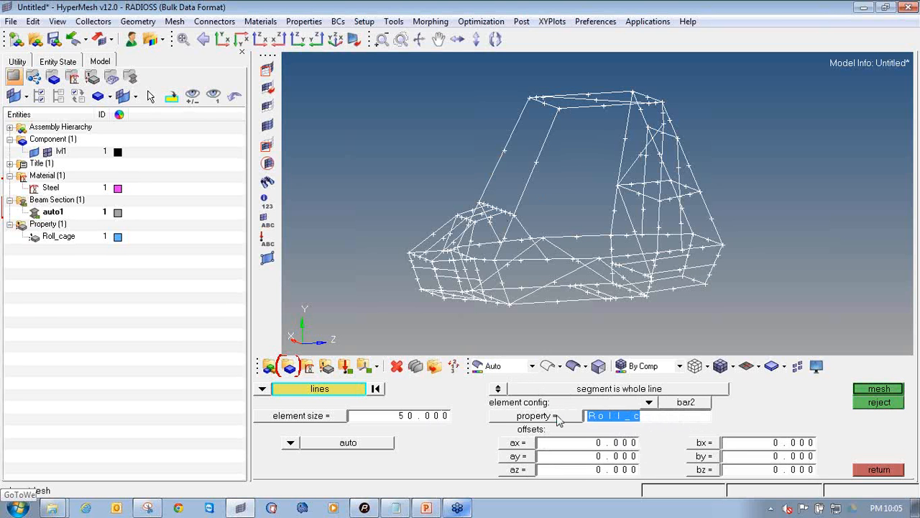
left_click(341, 394)
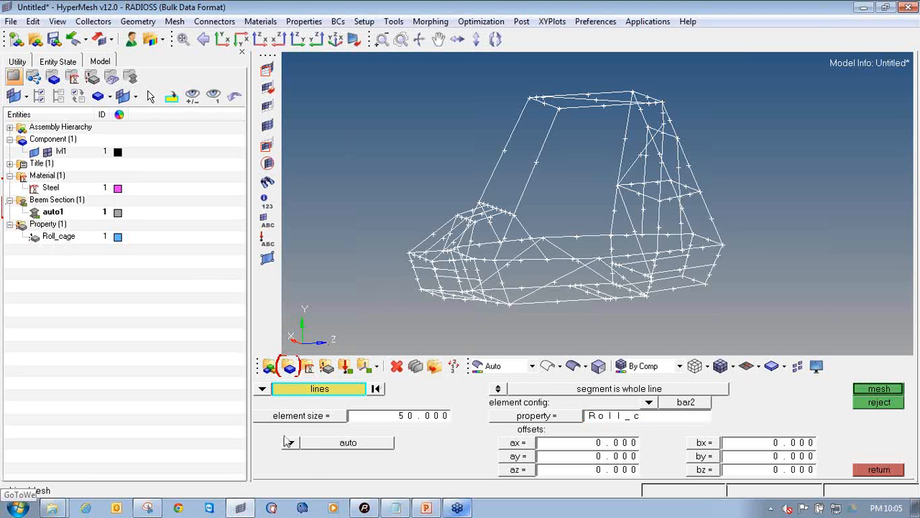
Mesh the roll cage lines with the current line mesh settings and hide the lvl1 component's geometry.
left_click(872, 390)
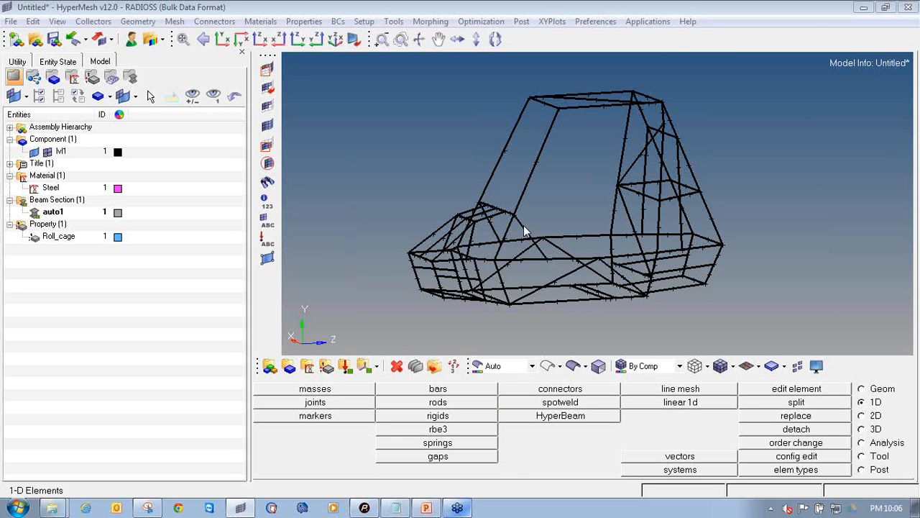
mouse_move(527, 225)
left_mouse_down("ctrl")
mouse_move(568, 251)
mouse_move(579, 167)
mouse_move(595, 151)
left_mouse_up("ctrl")
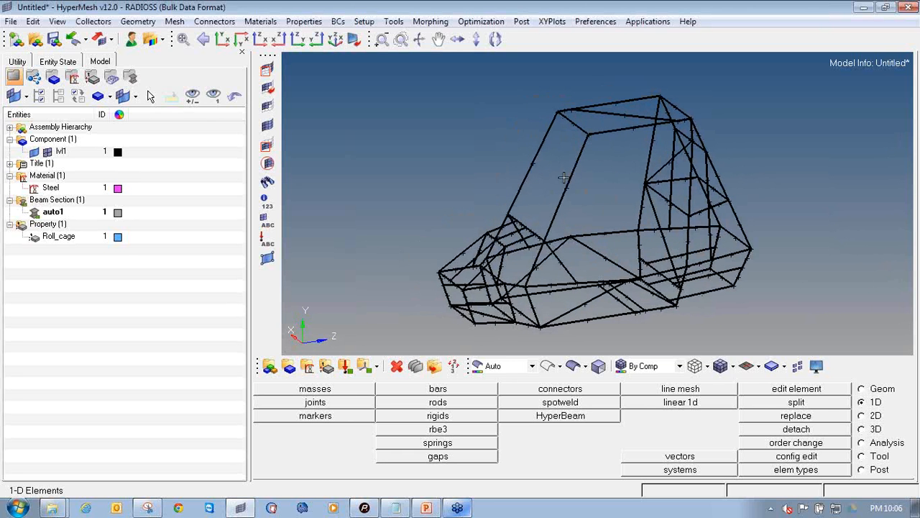
left_click(37, 152)
left_click_drag(744, 308, 698, 295, "ctrl")
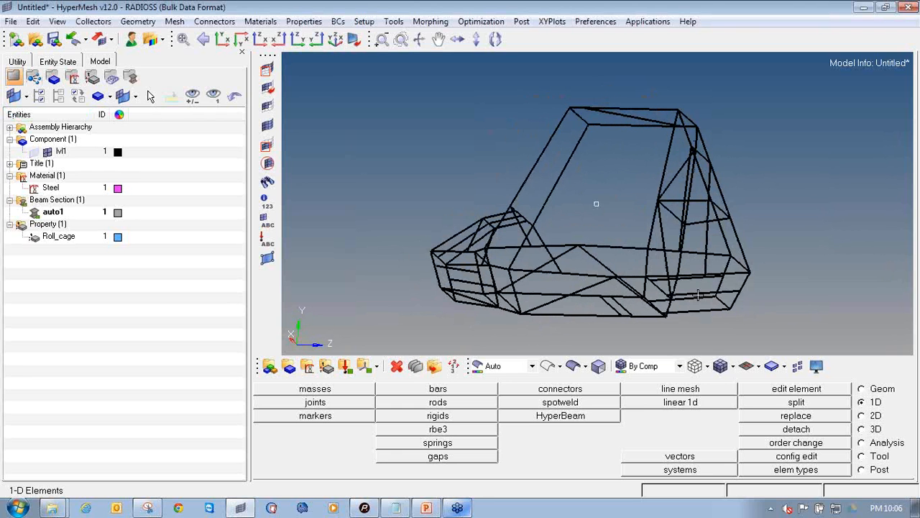
Set the lvl1 component's colour to green.
left_click(118, 153)
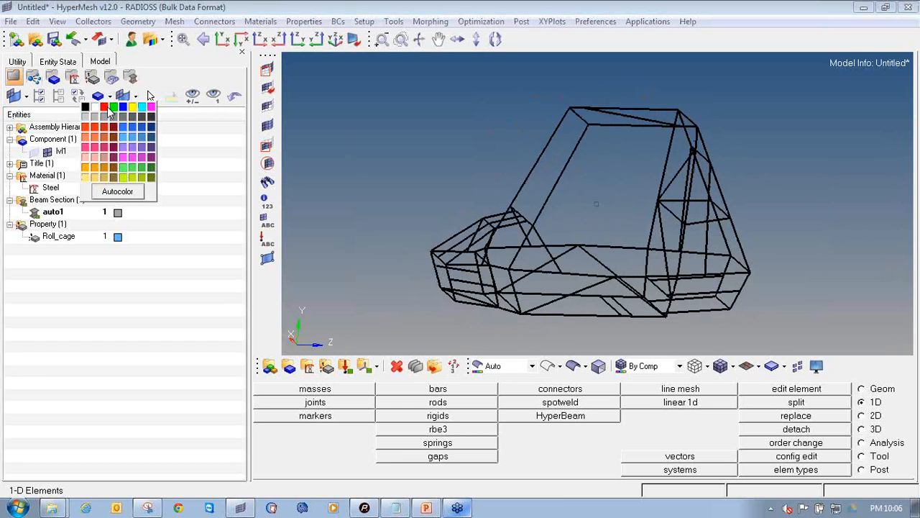
left_click(113, 107)
left_click_drag(563, 288, 580, 265, "ctrl")
left_click_drag(508, 185, 485, 187, "ctrl")
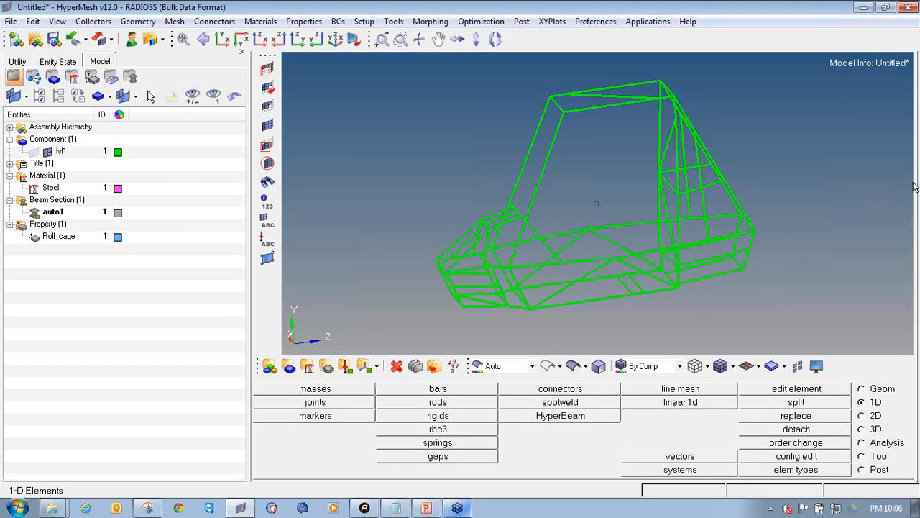
Show the beam elements in 3D Element Representation and inspect the tubes at the front of the roll cage.
left_click(917, 155)
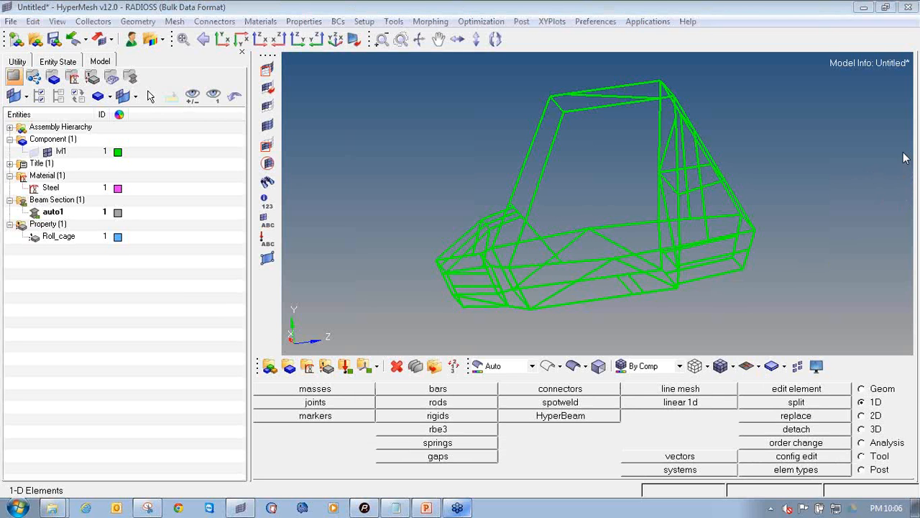
mouse_move(752, 354)
left_mouse_down()
mouse_move(741, 381)
mouse_move(764, 353)
left_mouse_up()
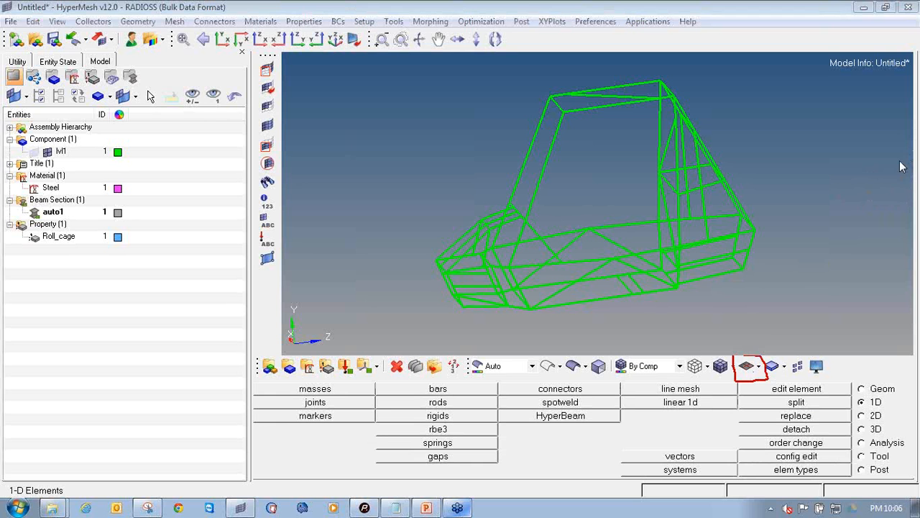
left_click(759, 366)
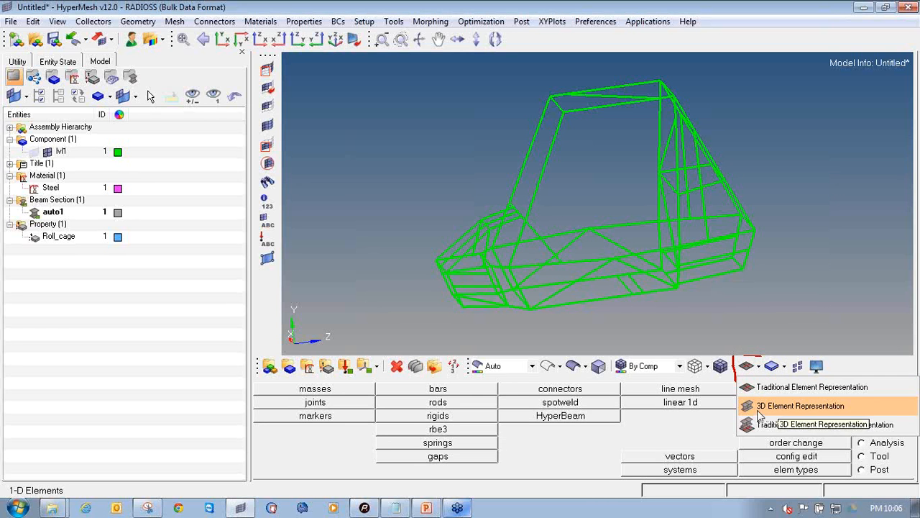
left_click(839, 411)
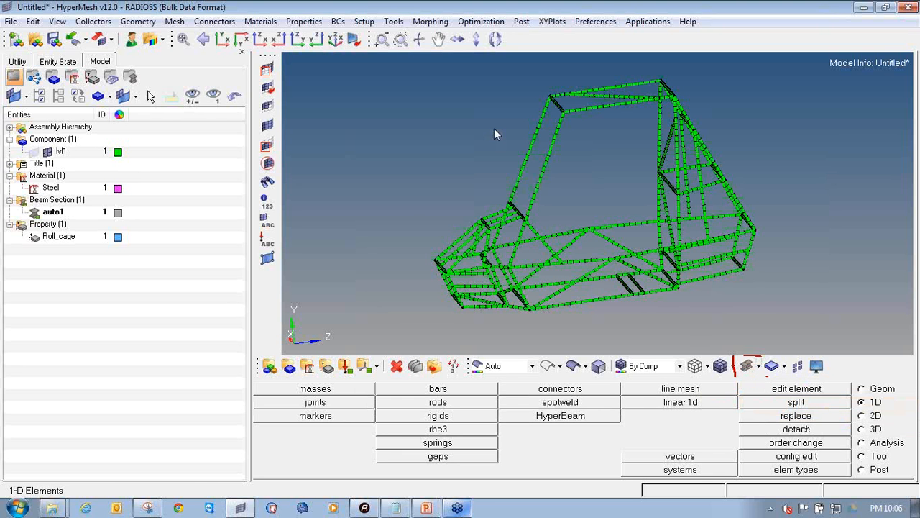
left_click_drag(494, 129, 489, 194, "ctrl")
scroll(473, 231, "up", 5, "ctrl")
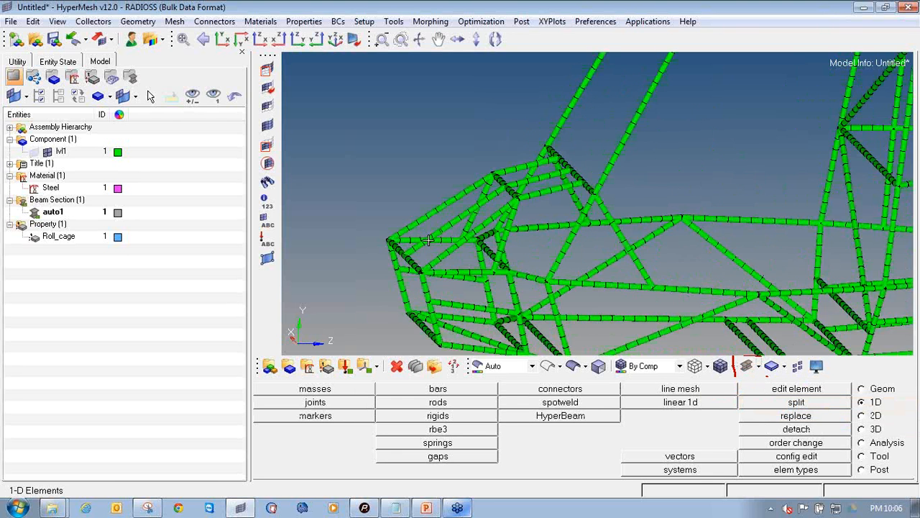
scroll(429, 240, "down", 8, "ctrl")
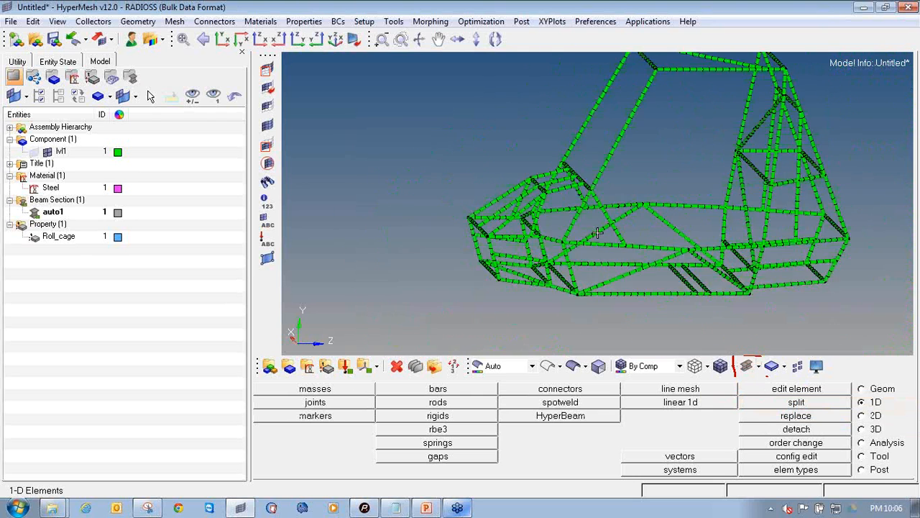
scroll(500, 207, "up", 4, "ctrl")
right_click_drag(543, 269, 722, 290, "ctrl")
Isolate one beam element of the side rail by masking it and reversing the mask, and examine its tube cross-section.
left_click(267, 70)
right_click_drag(779, 171, 727, 167, "ctrl")
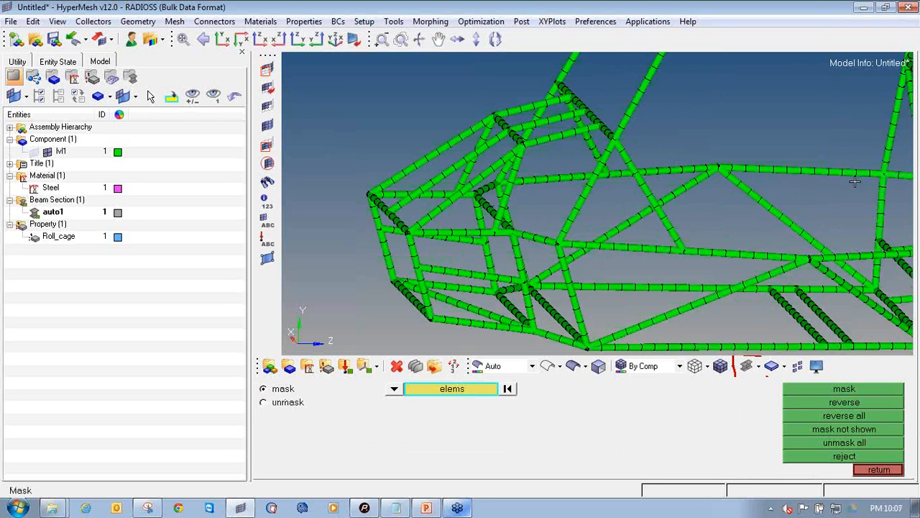
scroll(821, 180, "up", 3, "ctrl")
left_click(741, 159)
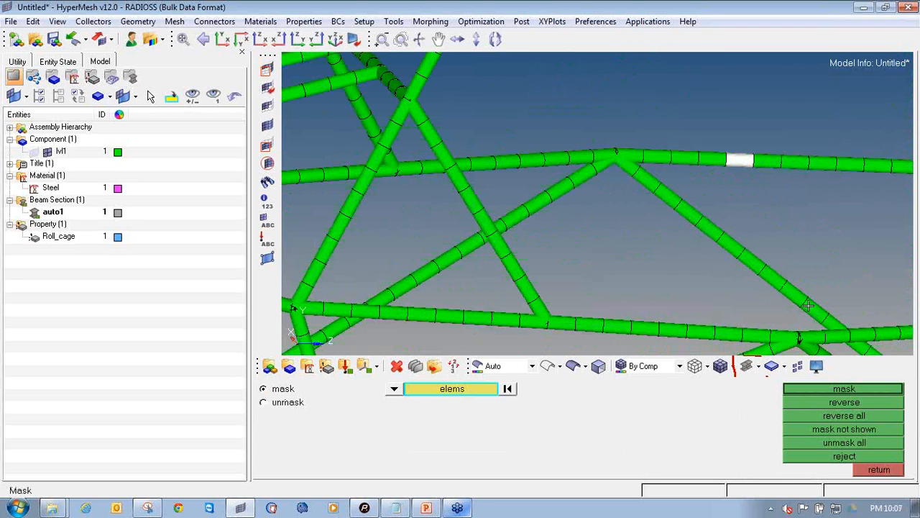
left_click(842, 390)
left_click(841, 401)
scroll(719, 164, "up", 5, "ctrl")
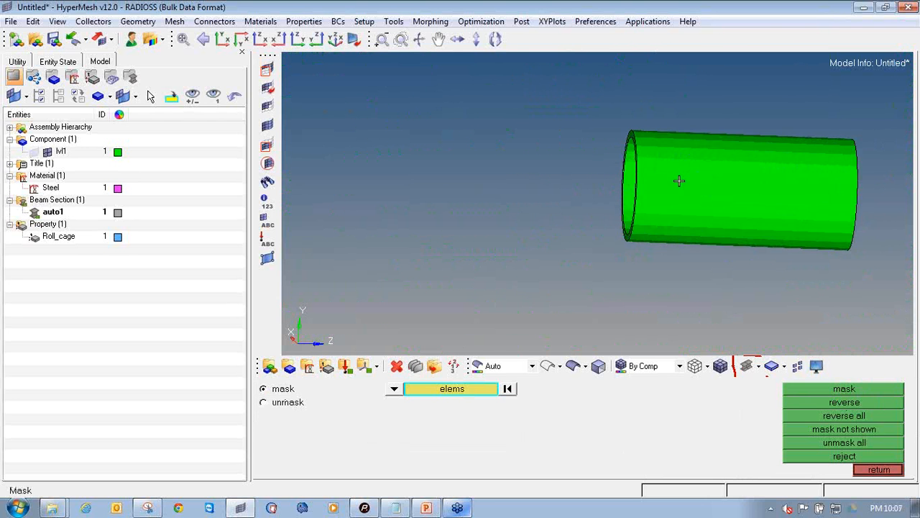
left_click_drag(678, 180, 631, 133, "ctrl")
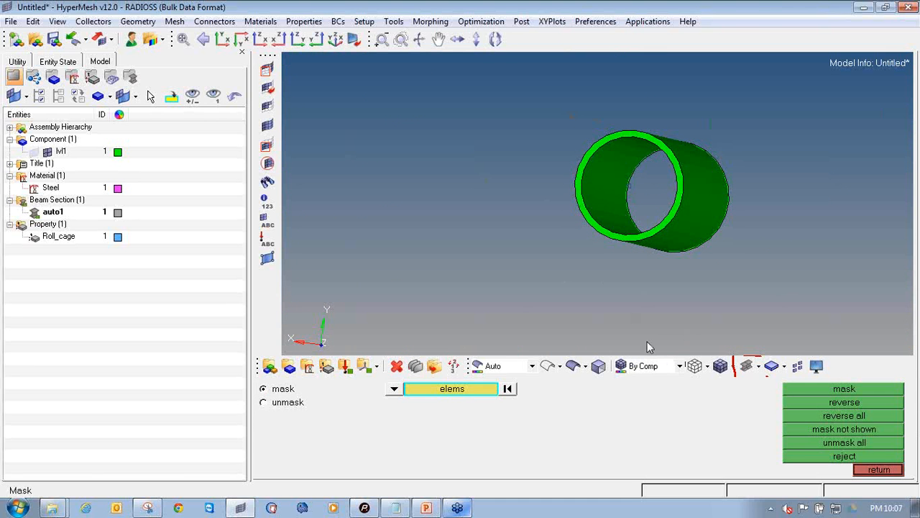
Colour the isolated element by property and by material to check its Roll_cage and Steel assignments.
left_click(662, 366)
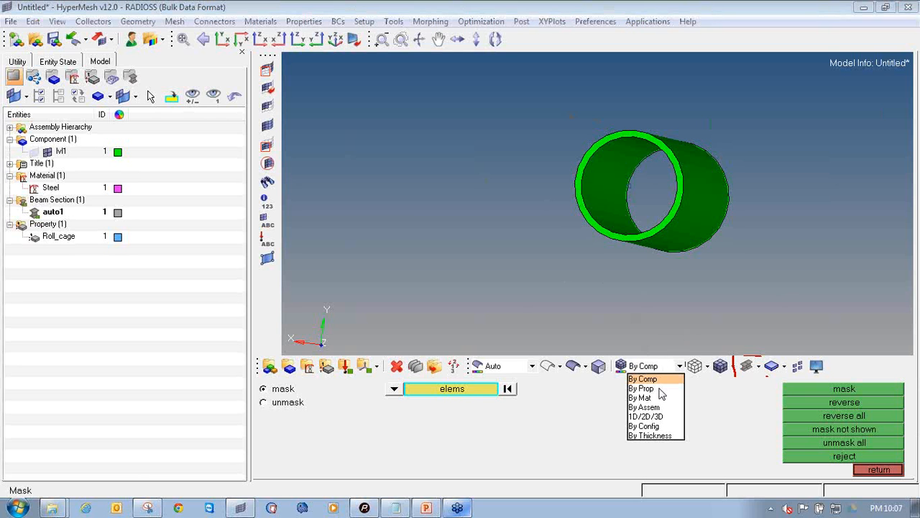
left_click(660, 389)
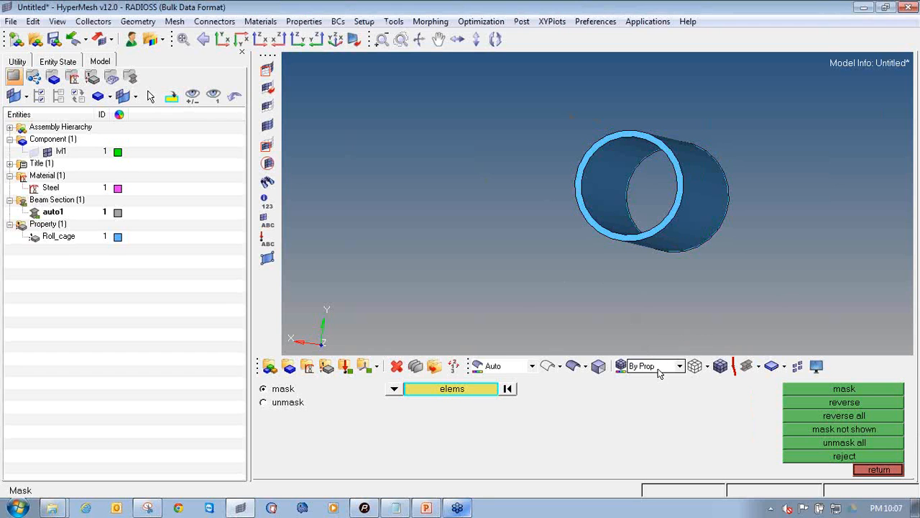
left_click(655, 368)
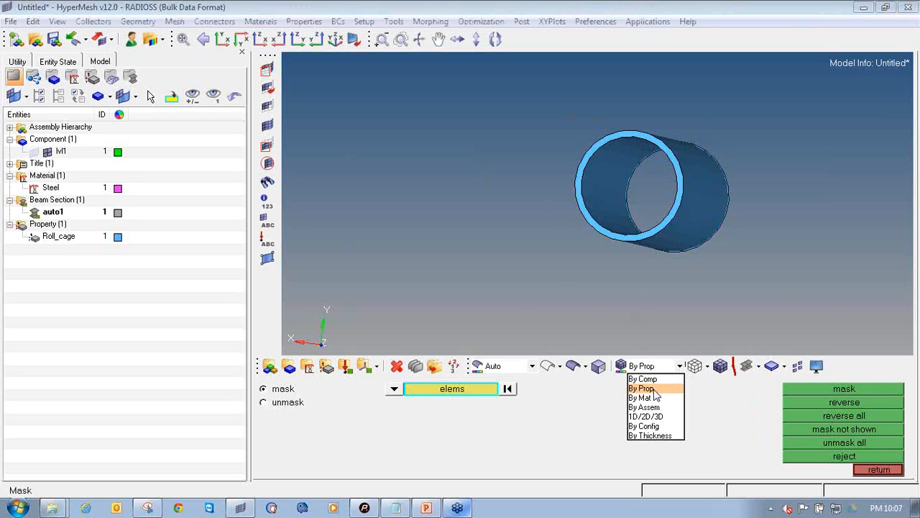
left_click(655, 392)
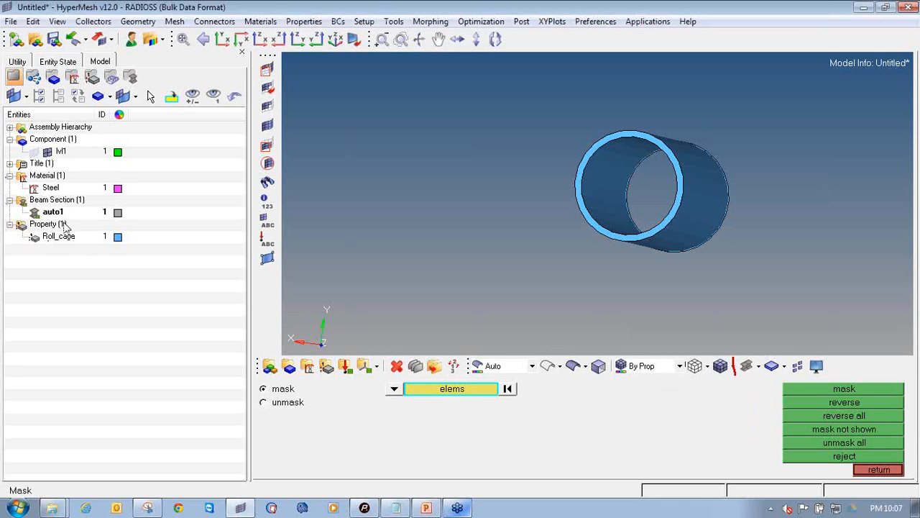
left_click_drag(700, 166, 686, 183, "ctrl")
left_click(644, 366)
left_click(647, 397)
left_click_drag(683, 144, 665, 152, "ctrl")
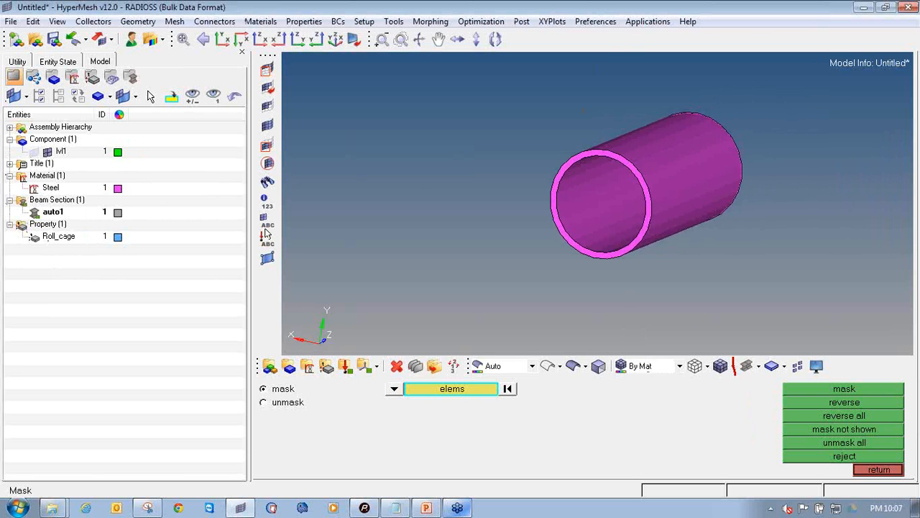
Show all roll cage elements again, check their colouring by property, and set the colour mode back to By Comp.
left_click(267, 125)
scroll(569, 99, "down", 10)
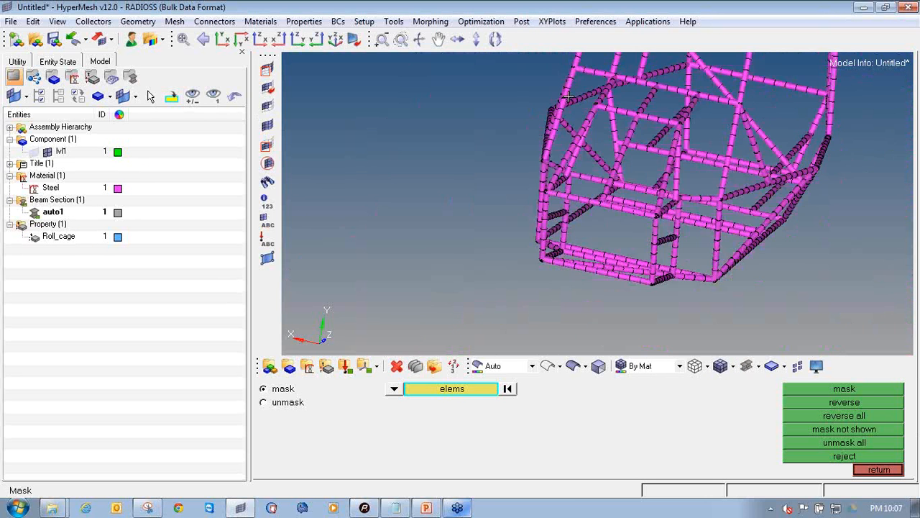
left_click_drag(532, 138, 694, 188, "ctrl")
left_click(666, 367)
left_click(663, 389)
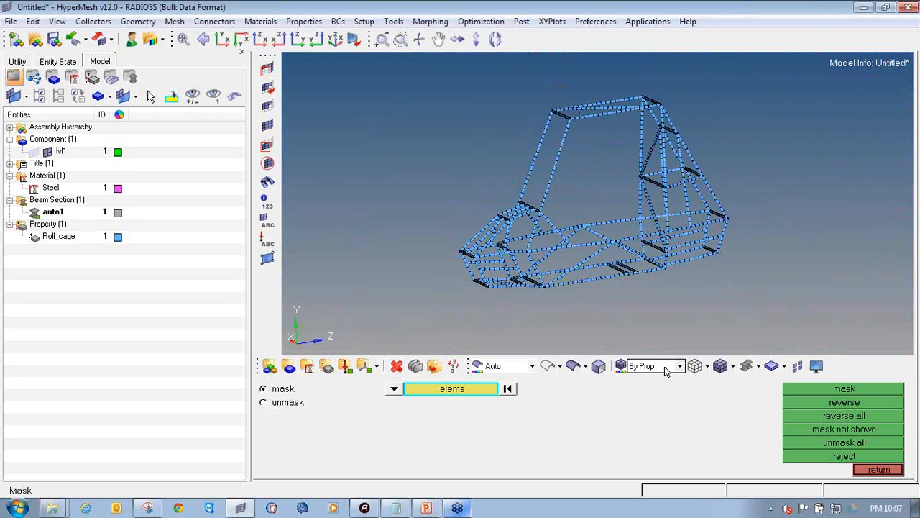
left_click(667, 367)
left_click(643, 379)
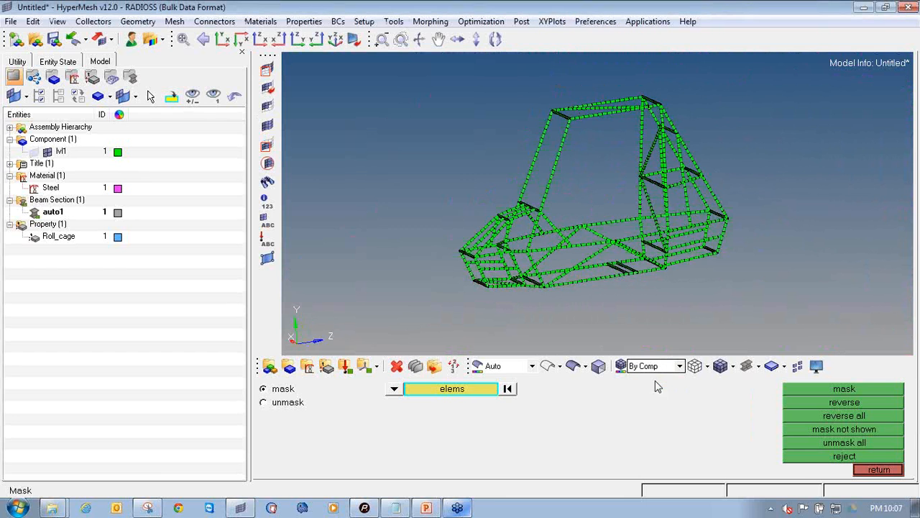
left_click(879, 470)
Start a new load collector named Force with no card image.
left_click_drag(695, 292, 802, 209, "ctrl")
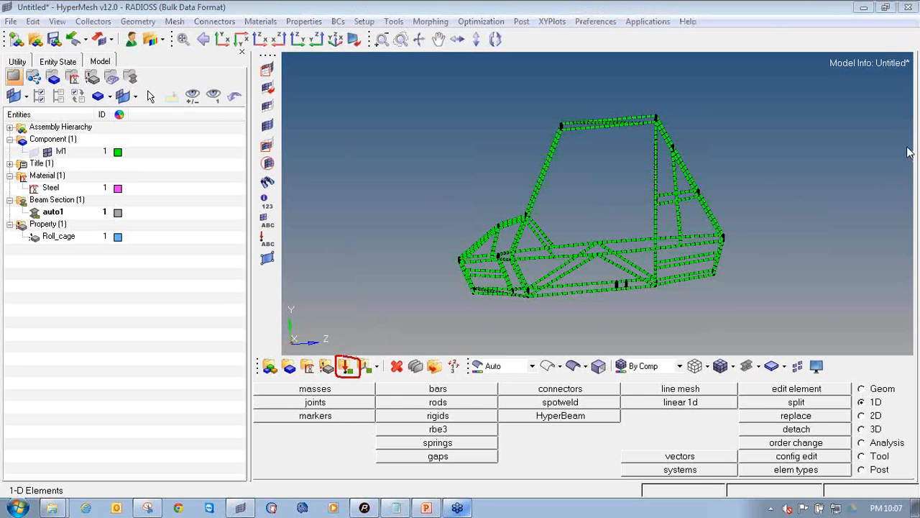
left_click(347, 367)
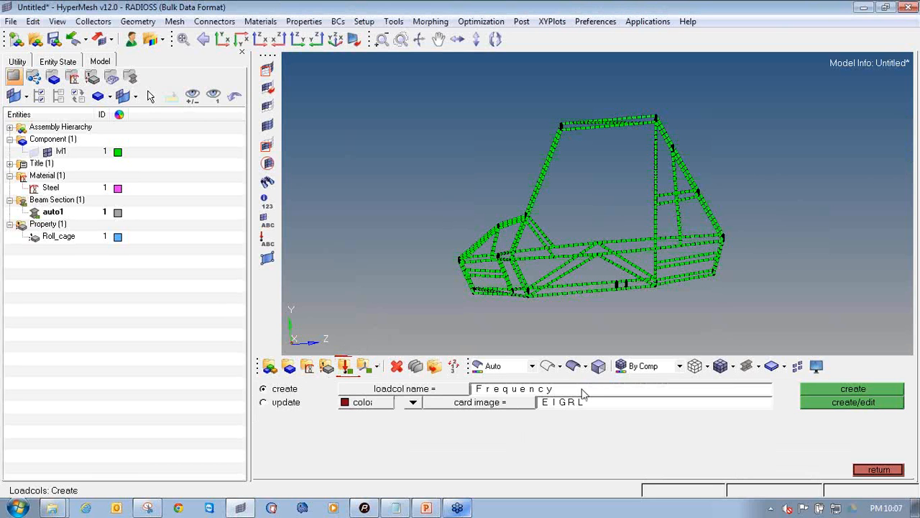
type("Force")
left_click(412, 402)
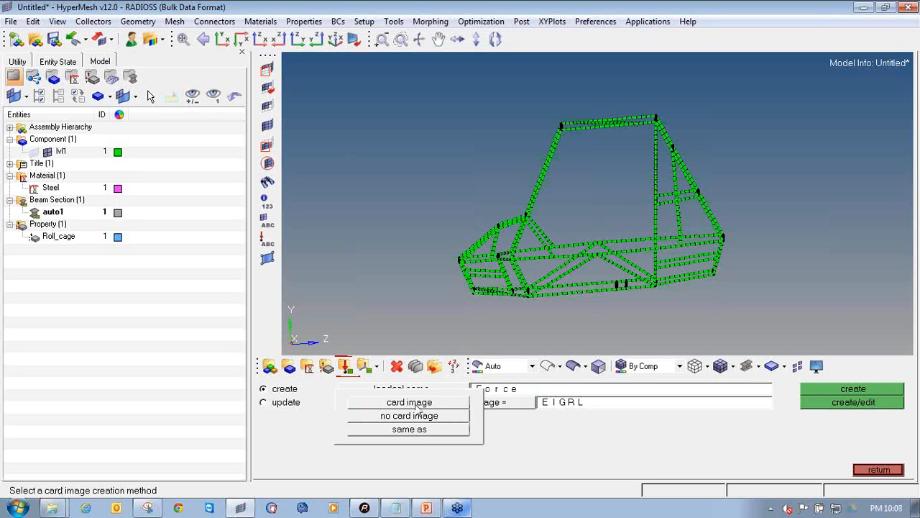
left_click(440, 417)
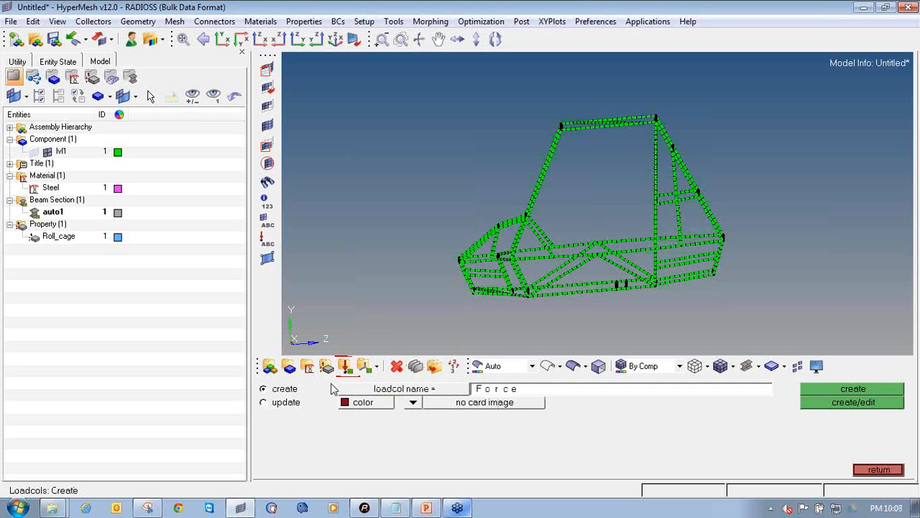
Set the load collector's colour to red, create it, and expand Load Collector in the model tree.
left_click(369, 404)
left_click(365, 376)
left_click(355, 403)
left_click(344, 369)
left_click(819, 386)
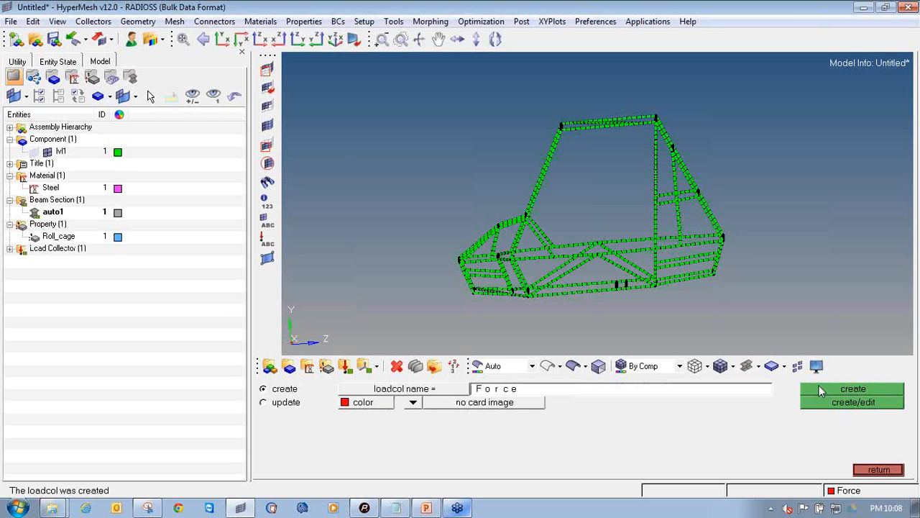
left_click(10, 248)
left_click_drag(26, 272, 132, 272)
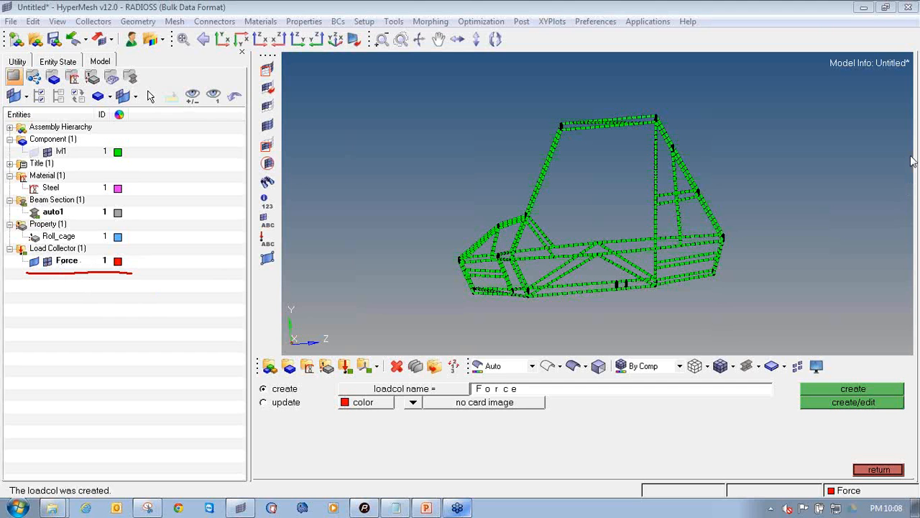
Close the load collector settings and open force creation among the analysis tools.
left_click(883, 471)
left_click(880, 443)
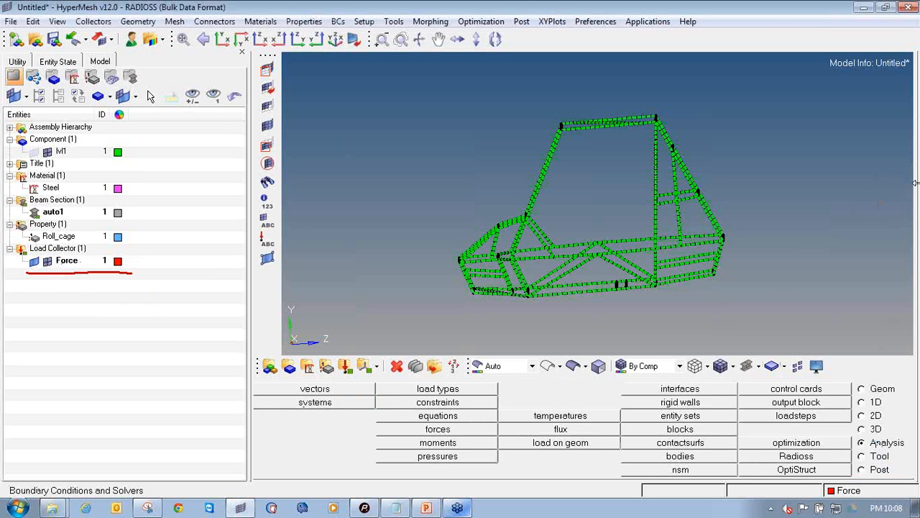
mouse_move(883, 433)
left_mouse_down()
mouse_move(856, 446)
mouse_move(909, 446)
left_mouse_up()
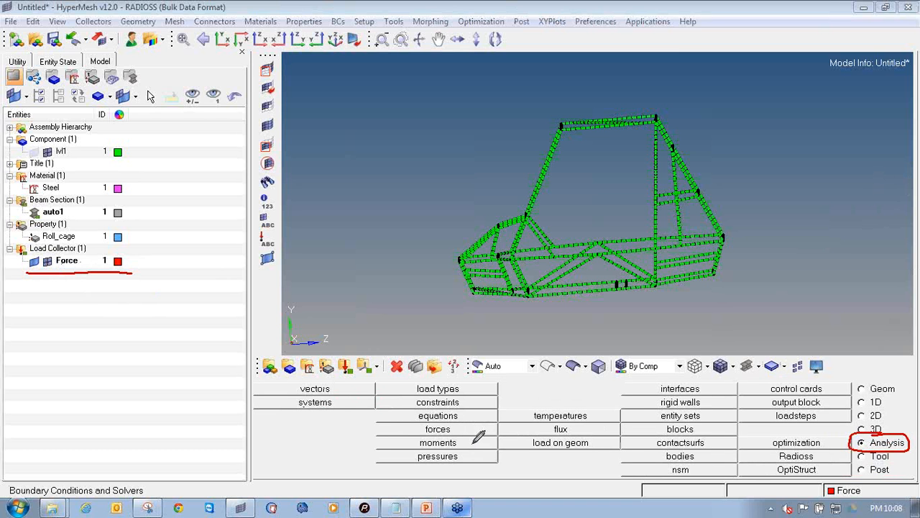
mouse_move(432, 423)
left_mouse_down()
mouse_move(379, 431)
mouse_move(483, 434)
mouse_move(497, 424)
left_mouse_up()
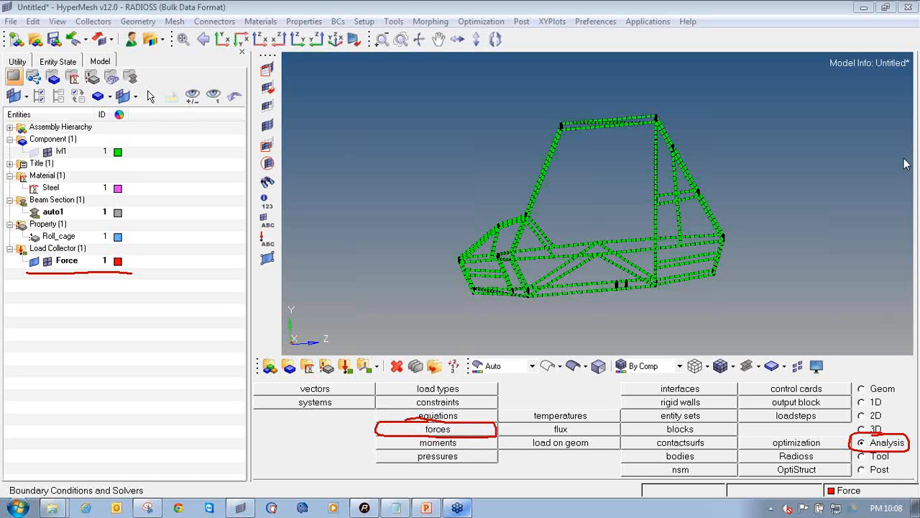
left_click(439, 429)
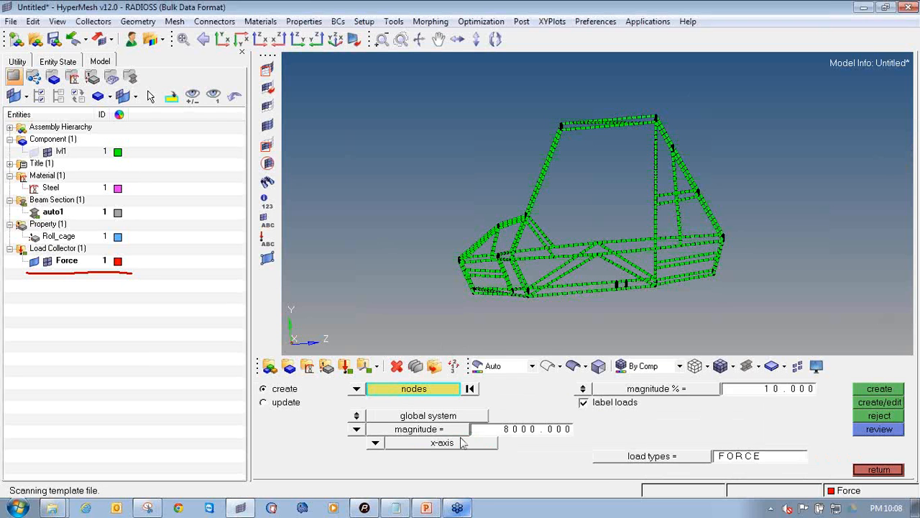
Switch the elements to Traditional Element Representation and bring the front of the roll cage into close view for node selection.
mouse_move(556, 264)
left_mouse_down("ctrl")
mouse_move(542, 282)
mouse_move(565, 277)
left_mouse_up("ctrl")
scroll(508, 245, "up", 3)
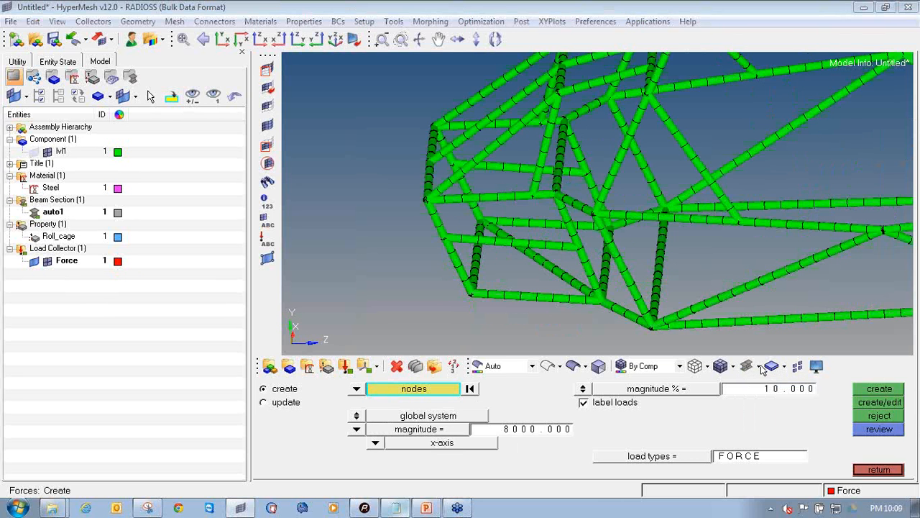
left_click(733, 366)
left_click(777, 386)
right_click_drag(596, 254, 583, 259, "ctrl")
scroll(583, 259, "down", 2, "ctrl")
left_click(583, 259, "ctrl")
mouse_move(610, 260)
left_mouse_down("ctrl")
mouse_move(591, 249)
mouse_move(451, 279)
left_mouse_up("ctrl")
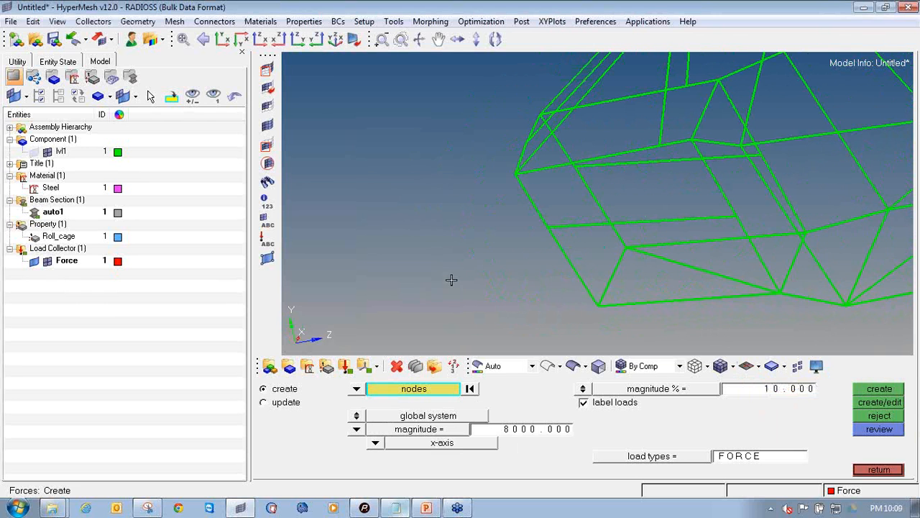
Select the four lower nodes on one side of the roll cage's front section as the force application points.
left_click(547, 227)
left_click(598, 305)
left_click(762, 290)
scroll(766, 289, "up", 3)
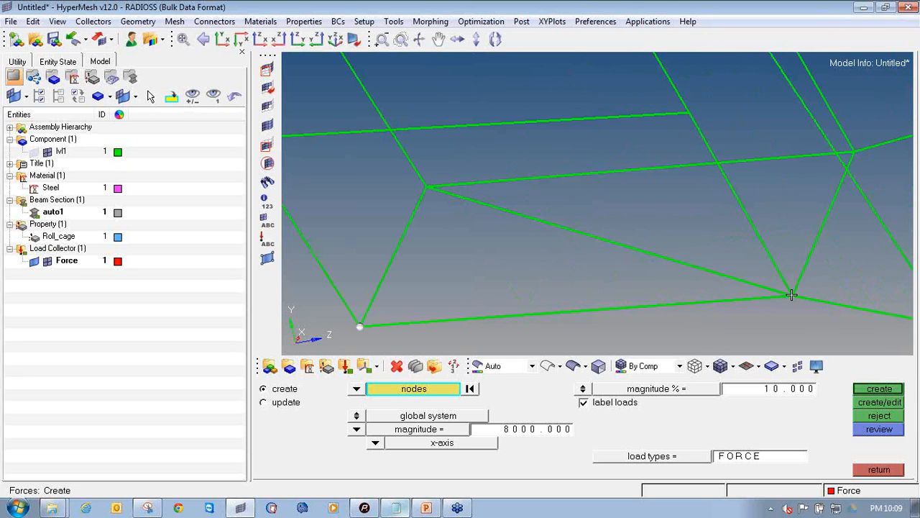
left_click(689, 113)
scroll(689, 113, "down", 5, "ctrl")
mouse_move(689, 113)
left_mouse_down("ctrl")
mouse_move(678, 85)
mouse_move(721, 116)
mouse_move(710, 119)
left_mouse_up("ctrl")
right_click_drag(599, 148, 433, 234, "ctrl")
scroll(429, 201, "up", 4, "ctrl")
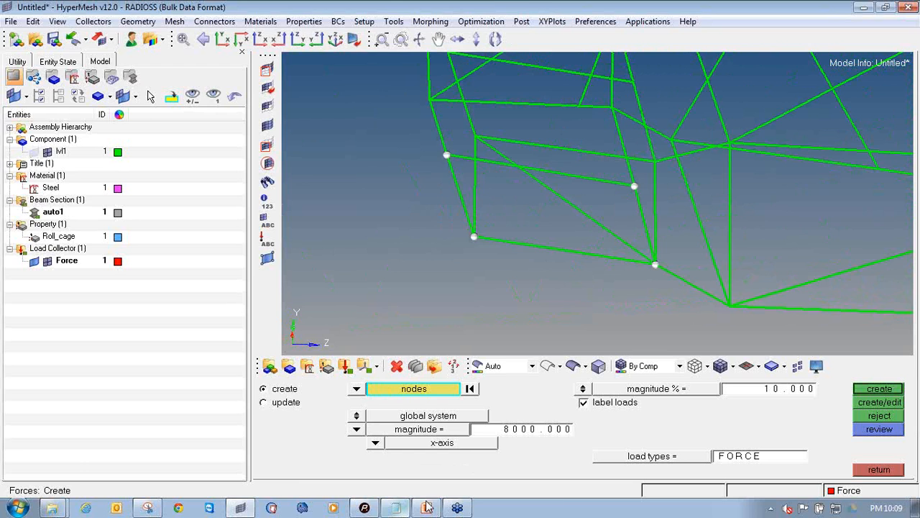
Switch to Notepad, review the 3G load calculation from vehicle weight to force per node, and return to HyperMesh.
left_click(395, 493)
left_click_drag(38, 46, 13, 45)
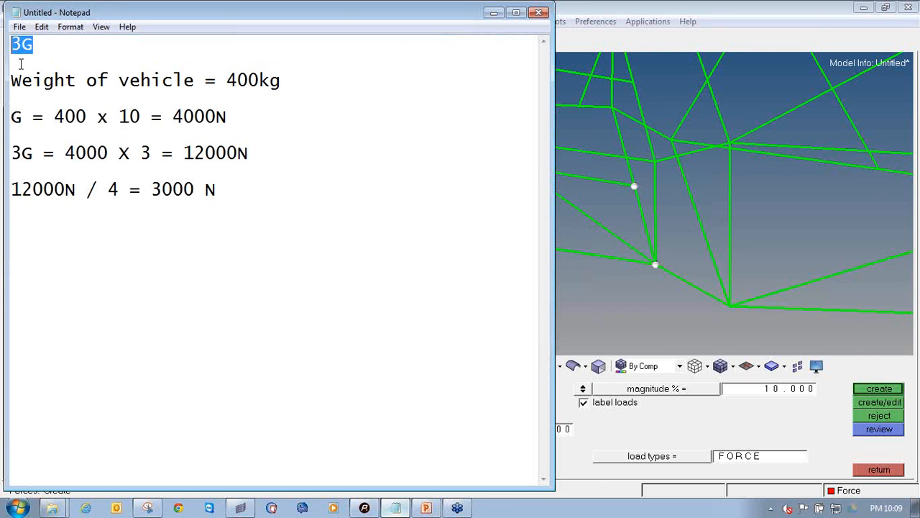
left_click_drag(227, 81, 294, 80)
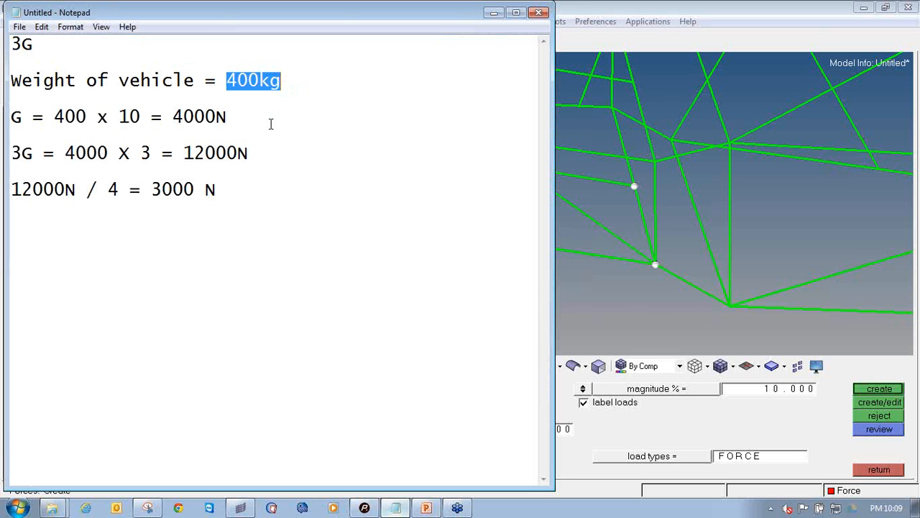
left_click_drag(12, 121, 153, 134)
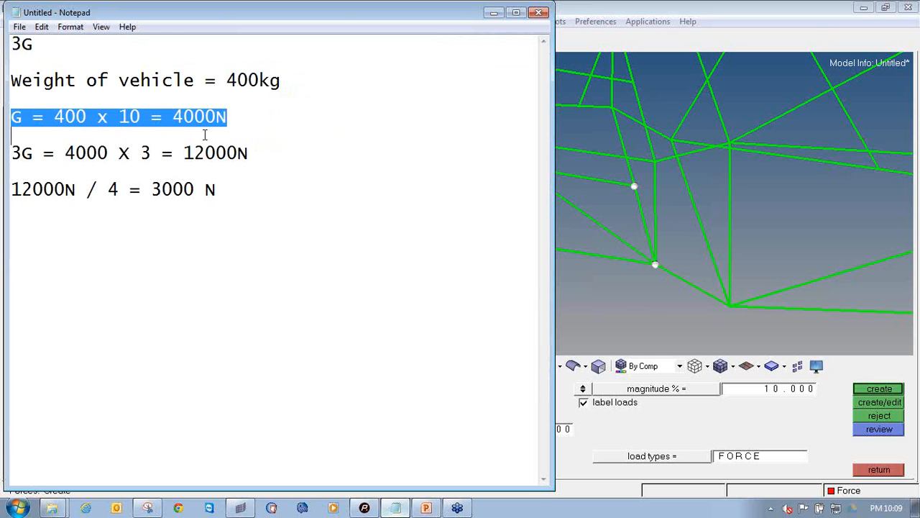
left_click(254, 128)
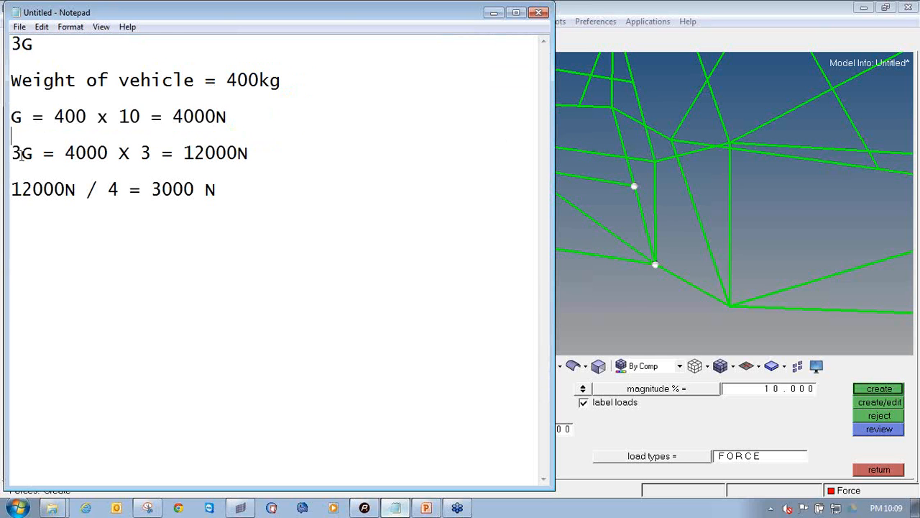
left_click_drag(17, 155, 273, 163)
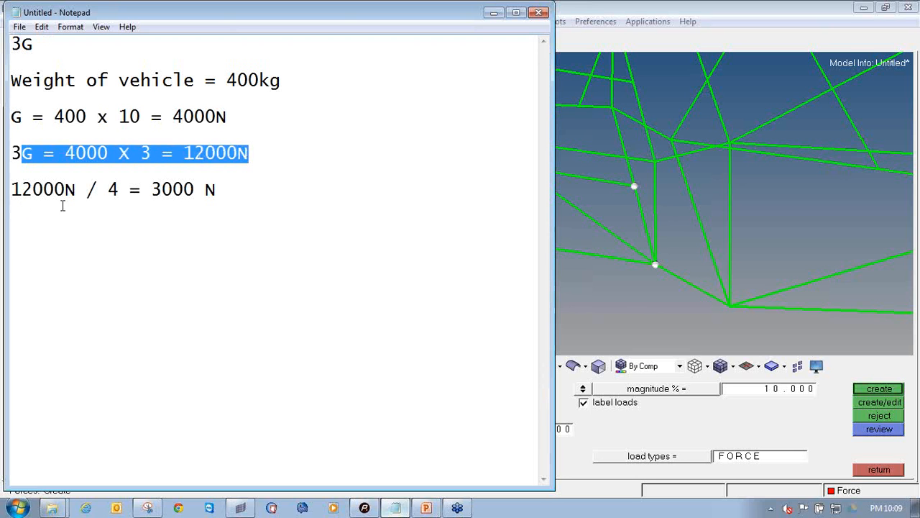
left_click(117, 189)
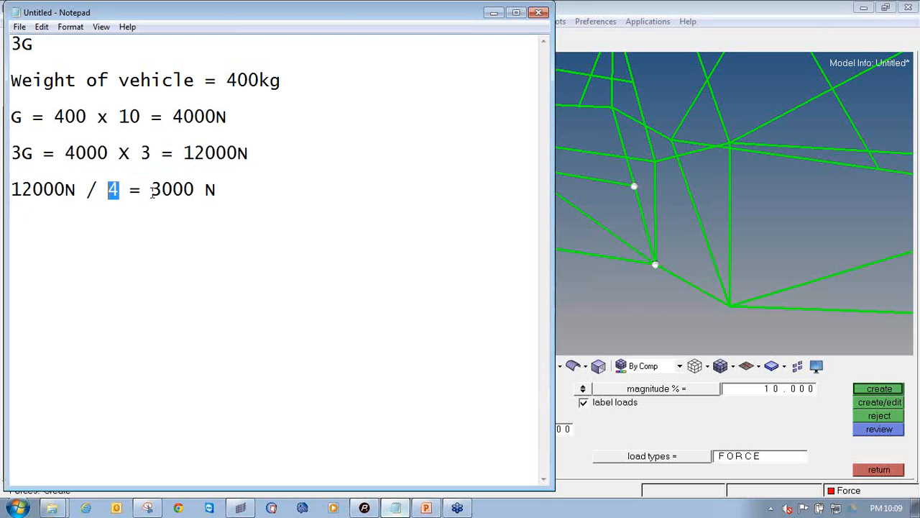
left_click_drag(151, 189, 223, 193)
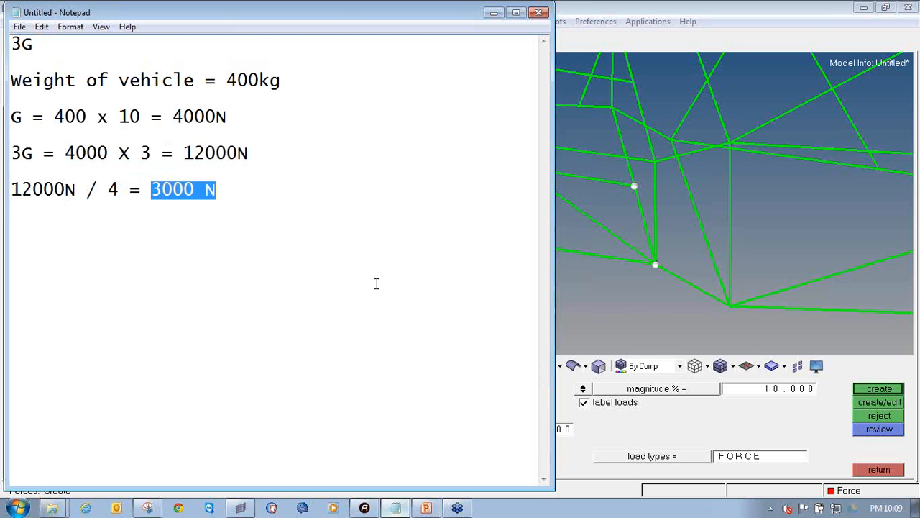
left_click(636, 6)
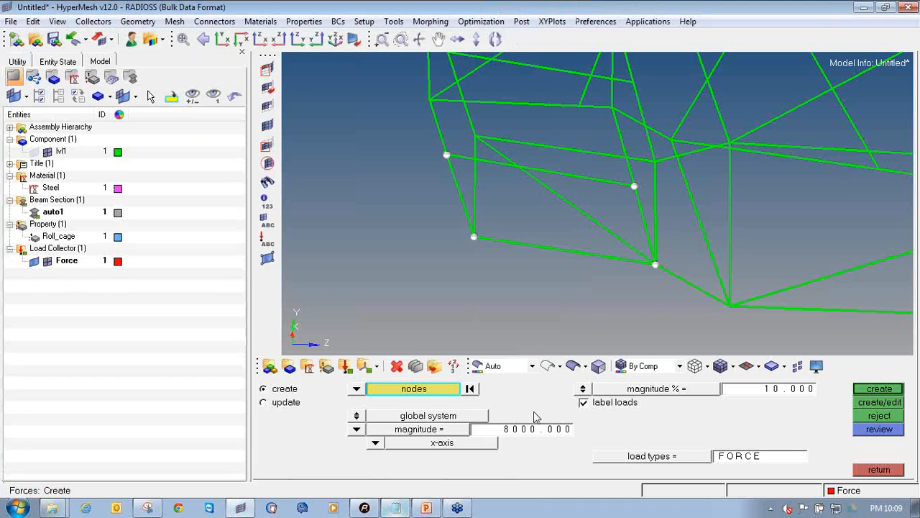
Set the force magnitude for the selected nodes to 3000.
left_click(535, 439)
key("BackSpace")
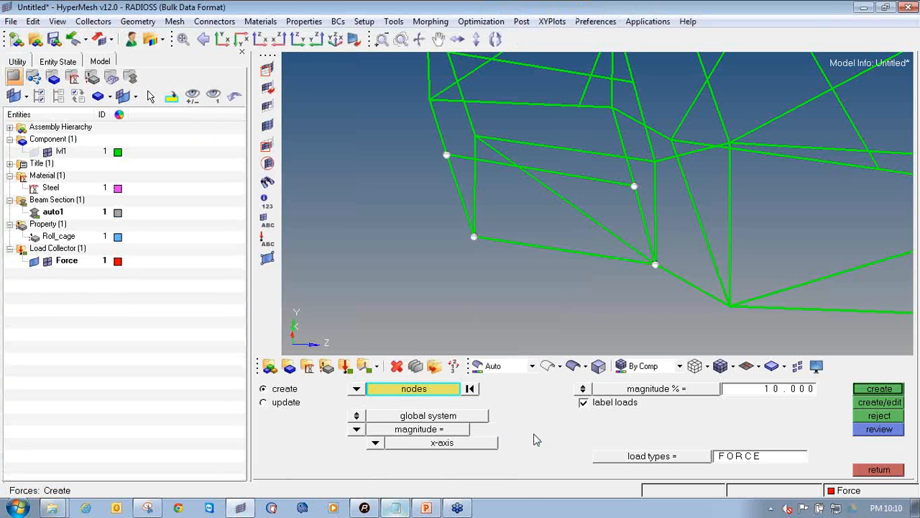
type("3000")
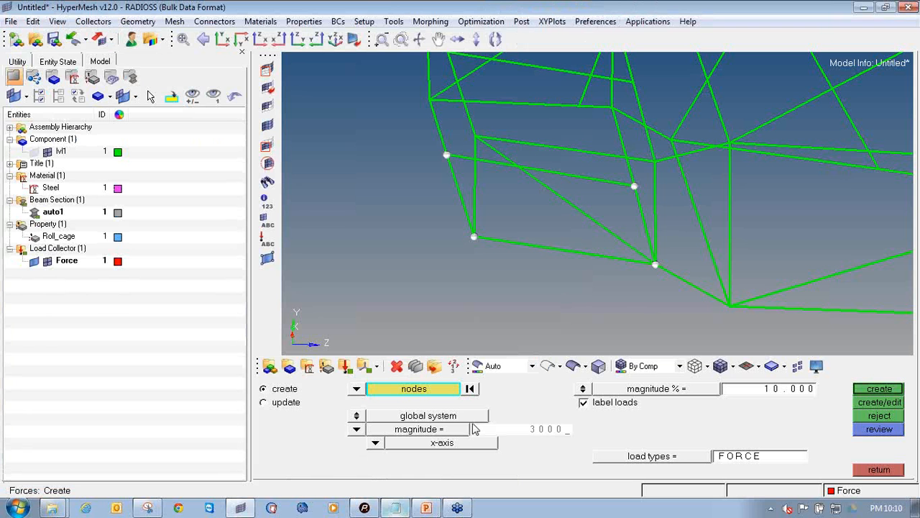
key("Return")
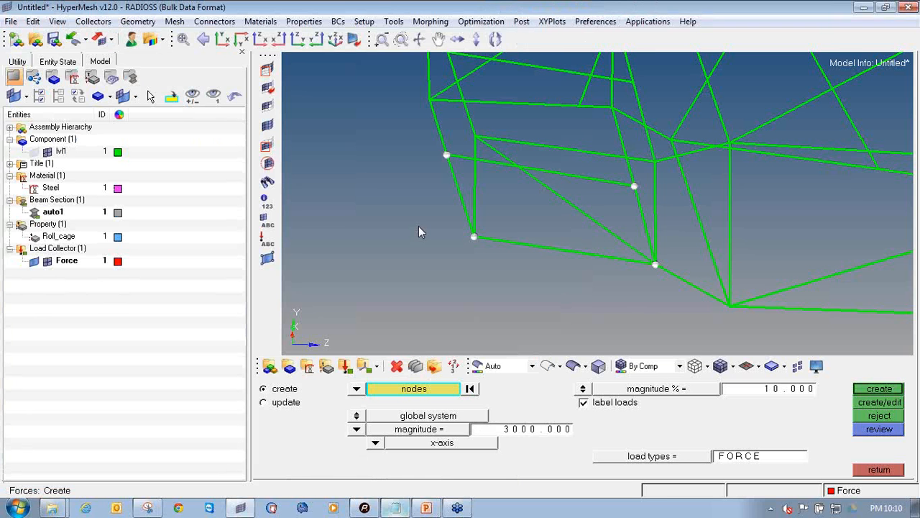
Orient the force along the y-axis and create it on the four selected front nodes.
mouse_move(669, 228)
left_mouse_down("ctrl")
mouse_move(690, 203)
mouse_move(627, 220)
mouse_move(637, 225)
mouse_move(636, 216)
mouse_move(530, 266)
left_mouse_up("ctrl")
right_click_drag(530, 266, 527, 270, "ctrl")
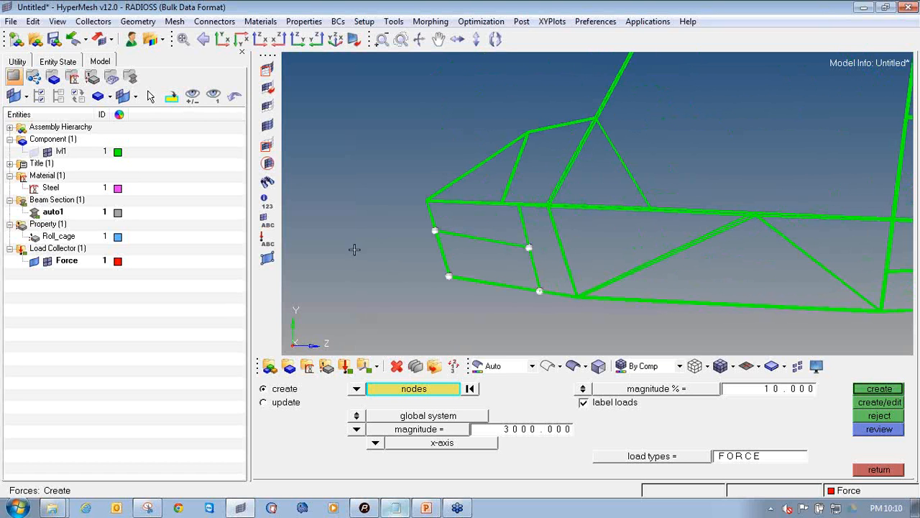
left_click(375, 442)
left_click(369, 415)
left_click(865, 392)
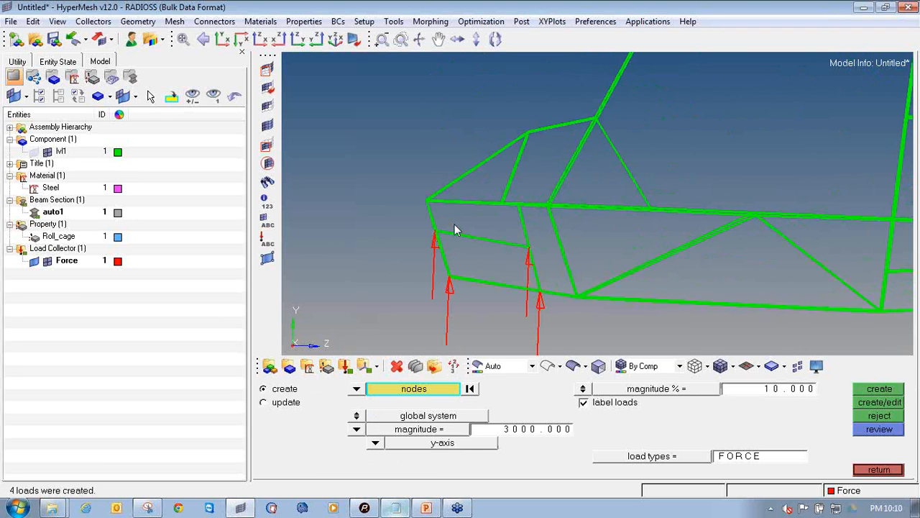
Create y-axis forces with magnitude -3000 on the four matching nodes on the opposite side of the front section.
left_click_drag(453, 220, 622, 303, "ctrl")
scroll(567, 281, "up", 6, "ctrl")
left_click(563, 286)
right_click_drag(838, 291, 733, 282, "ctrl")
right_click_drag(787, 249, 790, 218, "ctrl")
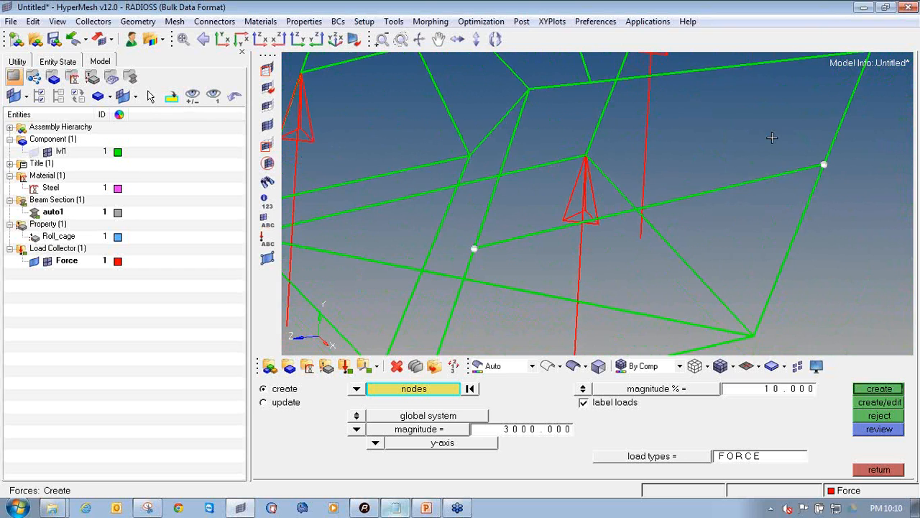
right_click_drag(774, 261, 790, 170, "ctrl")
left_click(768, 243)
right_click_drag(493, 323, 516, 290, "ctrl")
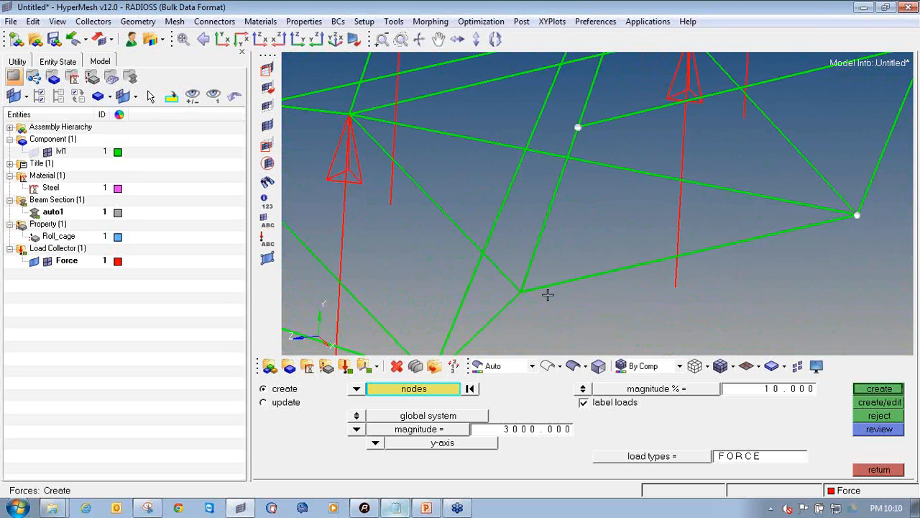
left_click_drag(668, 254, 613, 232, "ctrl")
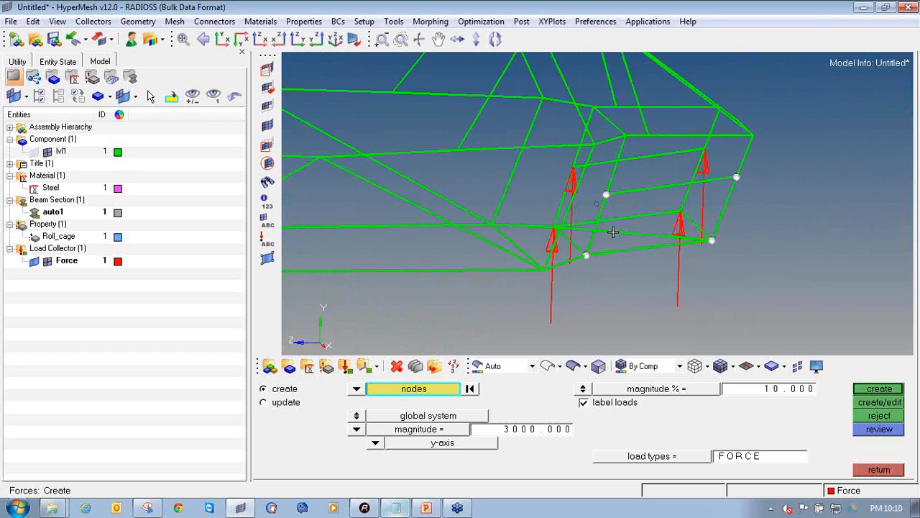
left_click(488, 432)
left_click(887, 391)
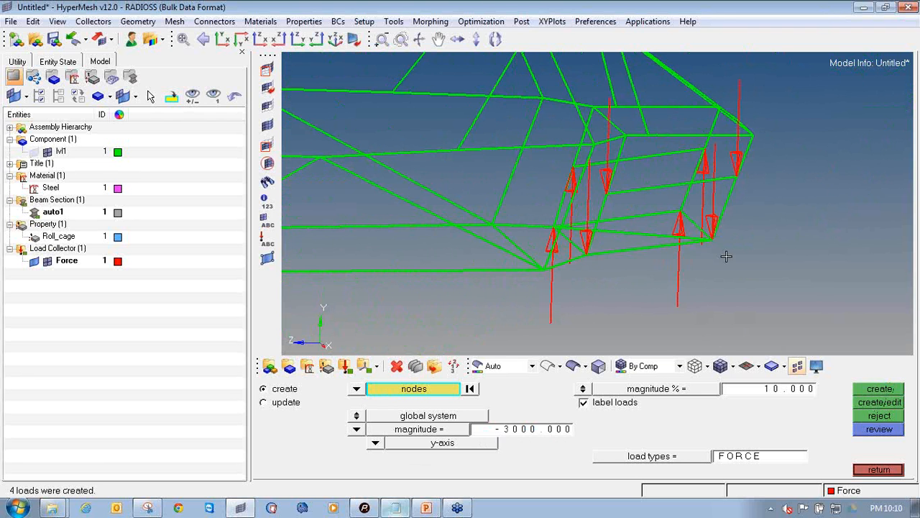
Turn on load labels in the display, inspect the opposing front forces, and leave force creation.
left_click_drag(709, 231, 582, 228, "ctrl")
left_click(267, 240)
left_click_drag(464, 269, 722, 166, "ctrl")
scroll(723, 166, "down", 4, "ctrl")
right_click_drag(718, 168, 654, 212, "ctrl")
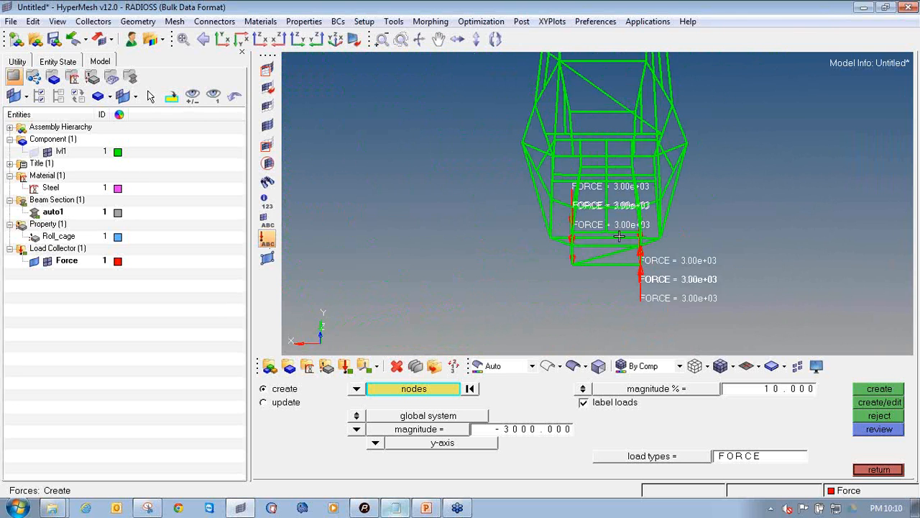
left_click_drag(737, 263, 513, 211, "ctrl")
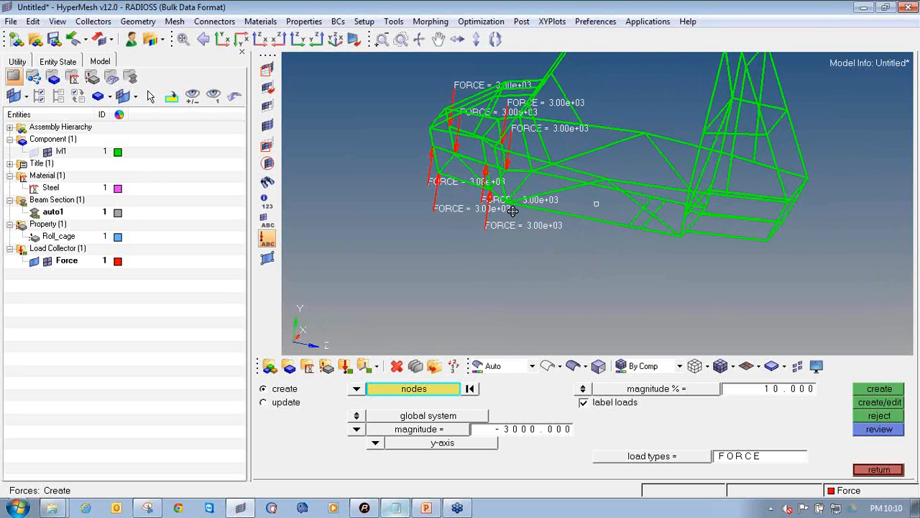
left_click(878, 470)
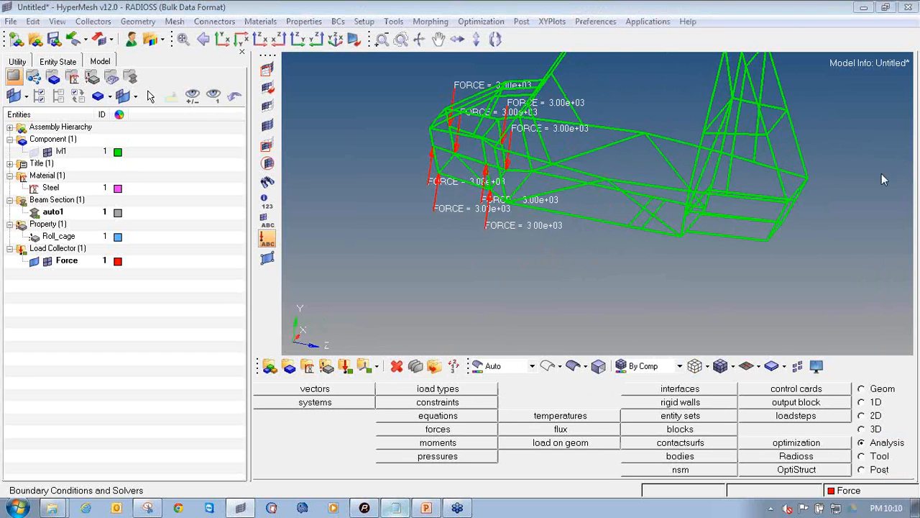
Create a blue load collector named SPC with no card image and close the load collector settings.
mouse_move(344, 356)
left_mouse_down()
mouse_move(334, 362)
mouse_move(344, 376)
mouse_move(360, 365)
mouse_move(347, 355)
left_mouse_up()
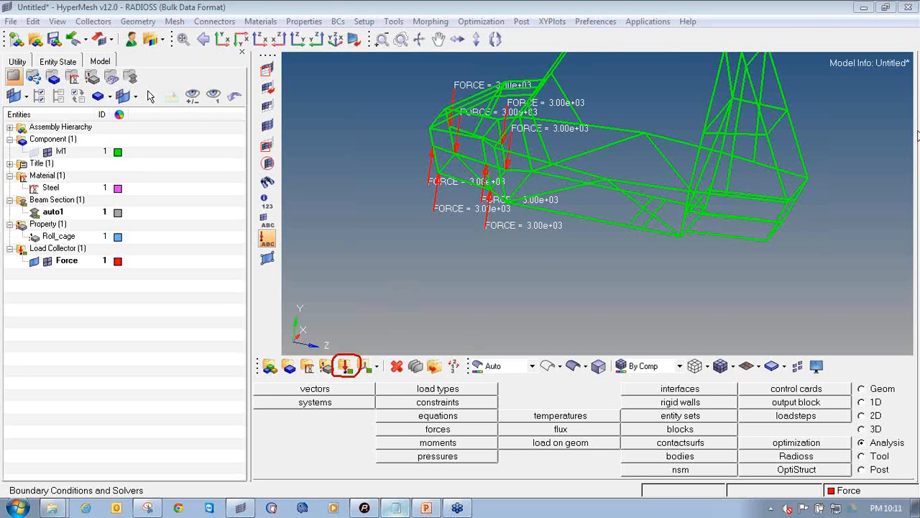
left_click(345, 366)
double_click(496, 388)
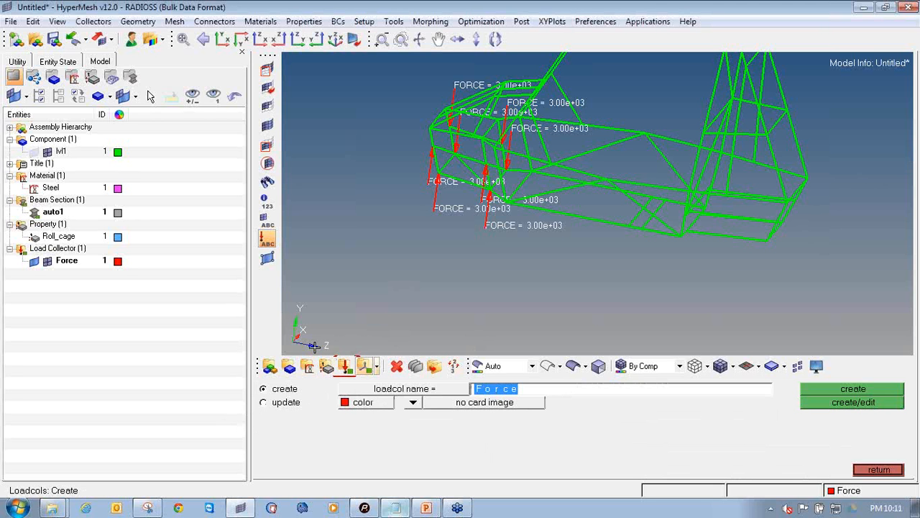
key("BackSpace")
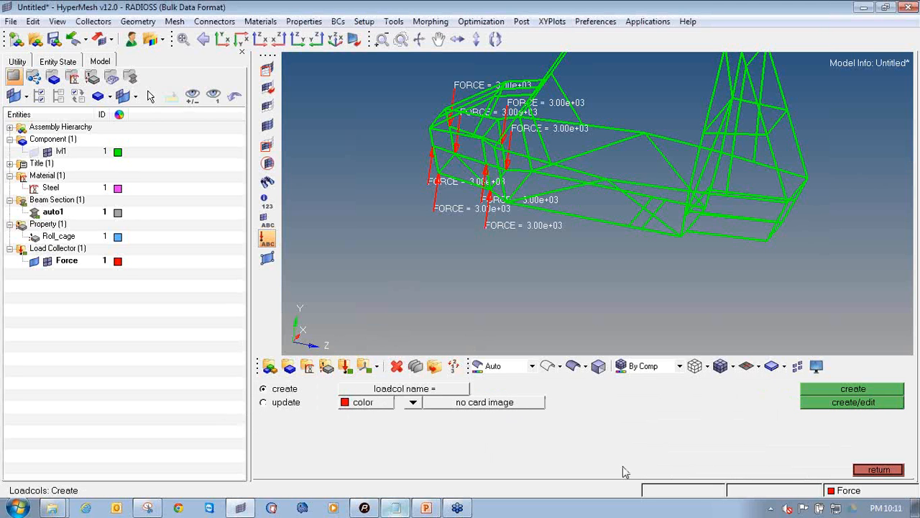
type("C")
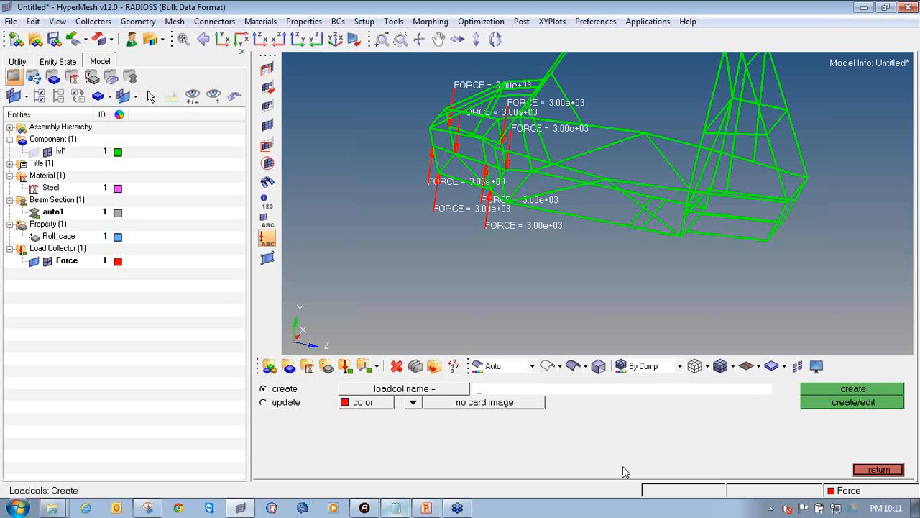
type("SPC")
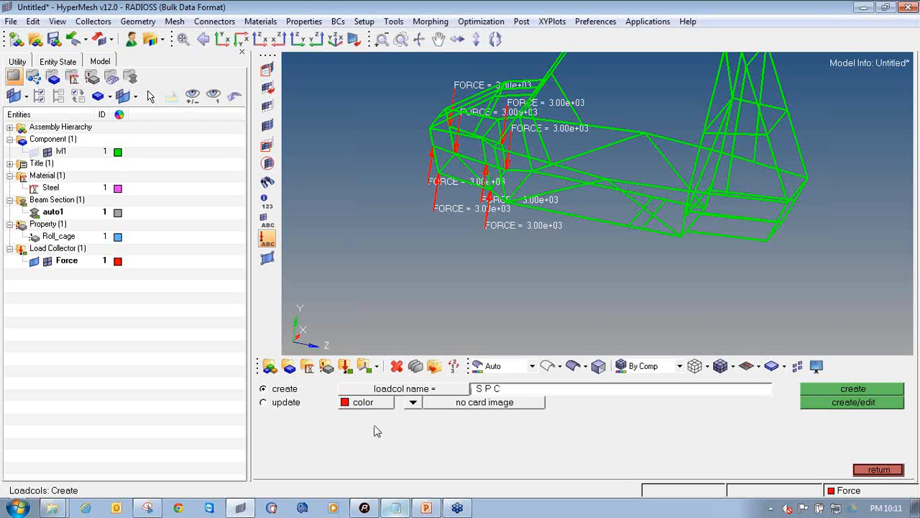
left_click(366, 406)
left_click(373, 364)
left_click(866, 393)
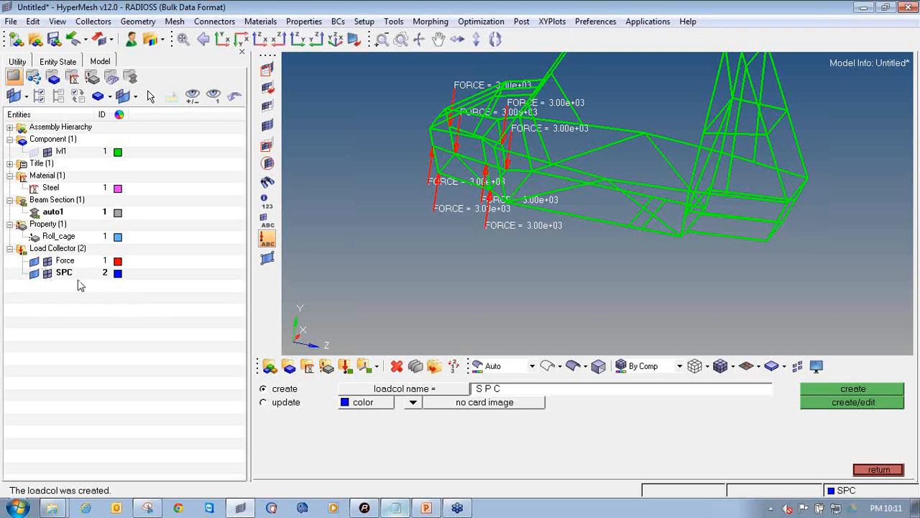
left_click(880, 469)
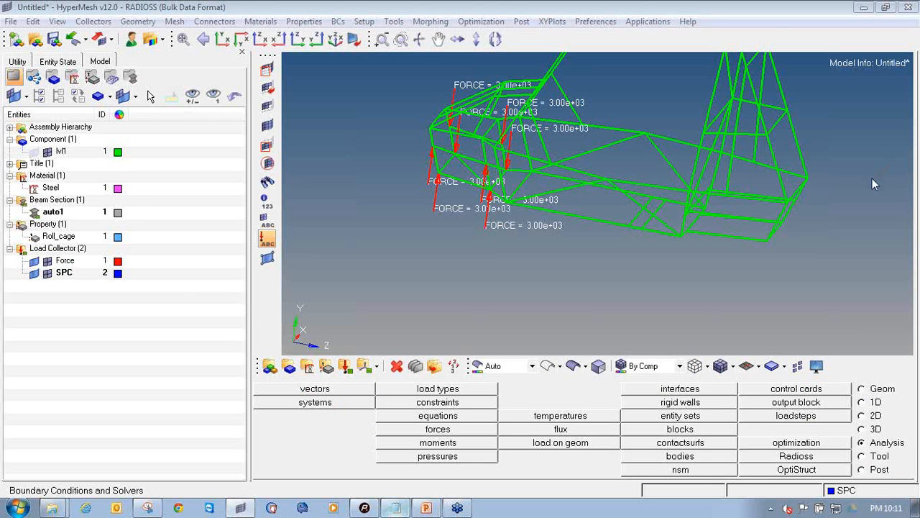
Open constraint creation among the analysis tools and bring the lower rear of the roll cage into close view.
mouse_move(898, 434)
left_mouse_down()
mouse_move(868, 432)
mouse_move(860, 447)
mouse_move(912, 443)
mouse_move(858, 437)
left_mouse_up()
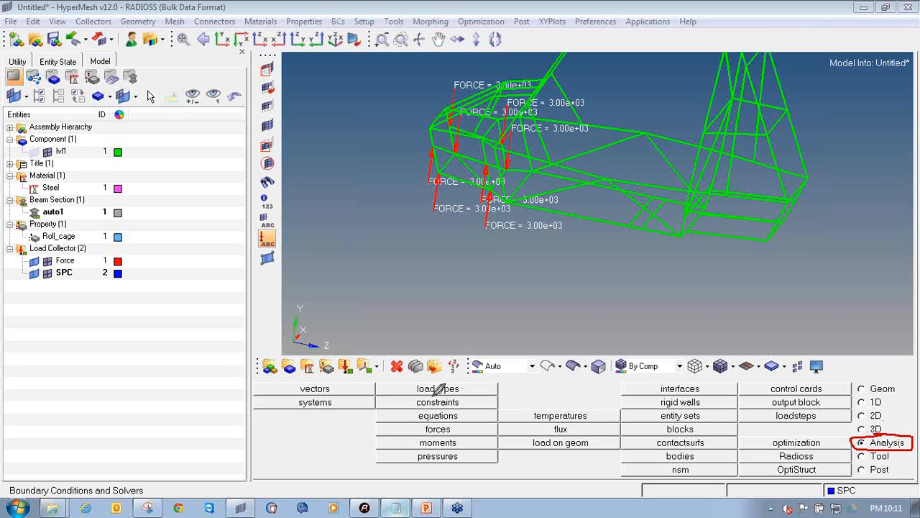
mouse_move(432, 394)
left_mouse_down()
mouse_move(379, 396)
mouse_move(373, 404)
mouse_move(504, 403)
mouse_move(381, 395)
left_mouse_up()
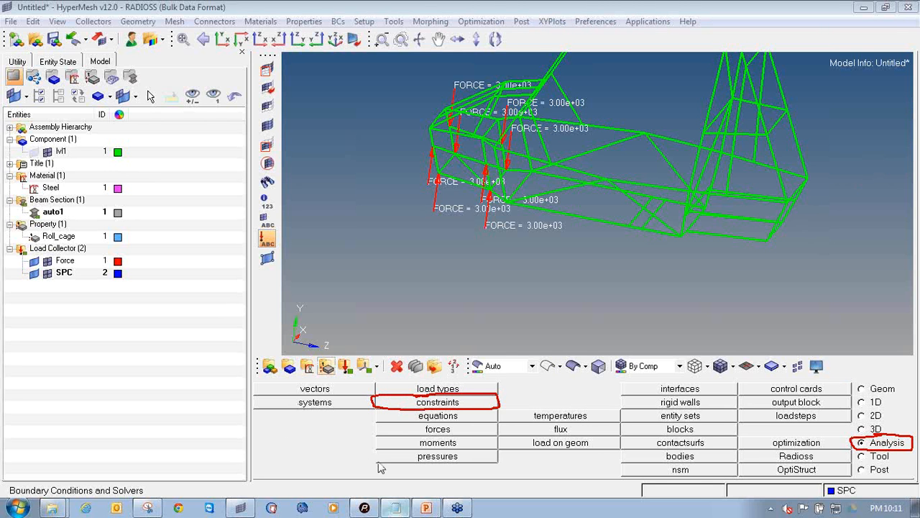
left_click(428, 404)
mouse_move(701, 237)
left_mouse_down("ctrl")
mouse_move(661, 246)
mouse_move(667, 258)
left_mouse_up("ctrl")
scroll(649, 228, "up", 5, "ctrl")
left_click(697, 268)
right_click_drag(686, 279, 663, 238, "ctrl")
scroll(668, 225, "up", 3, "ctrl")
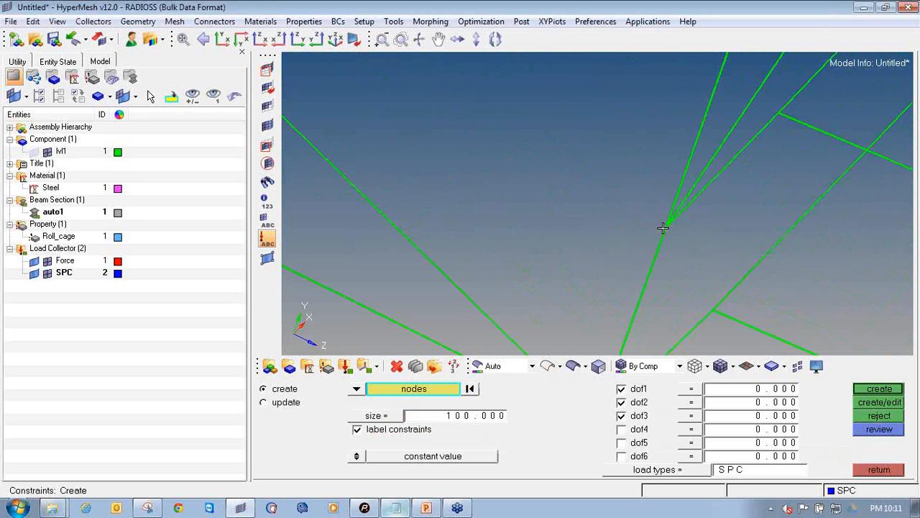
mouse_move(695, 224)
left_mouse_down("ctrl")
mouse_move(664, 213)
mouse_move(668, 236)
mouse_move(652, 179)
mouse_move(664, 245)
mouse_move(577, 226)
mouse_move(707, 259)
mouse_move(691, 234)
left_mouse_up("ctrl")
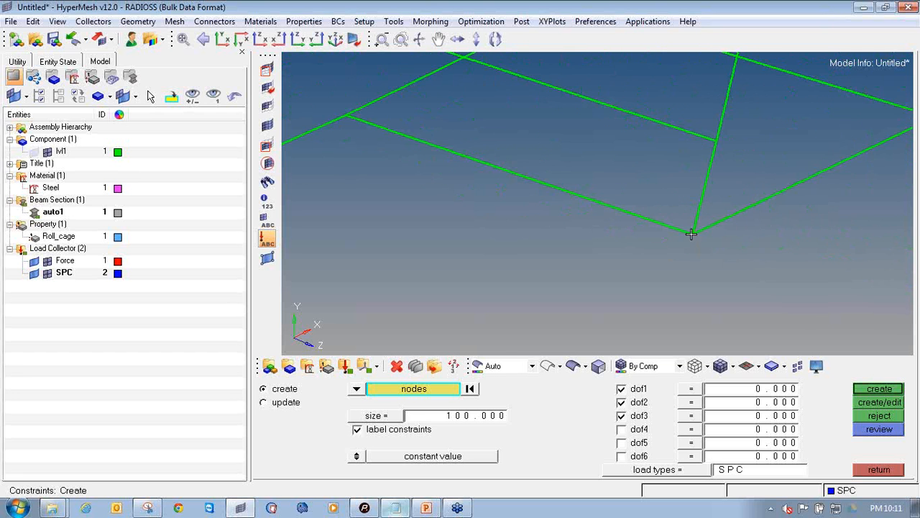
Constrain dof1, dof2 and dof3 at 0 on eight lower rear nodes of the roll cage, using size 100.
left_click_drag(713, 142, 659, 267, "ctrl")
left_click(751, 216)
left_click_drag(815, 99, 619, 243, "ctrl")
left_click_drag(614, 276, 786, 258, "ctrl")
left_click_drag(735, 281, 764, 339, "ctrl")
left_click(864, 390)
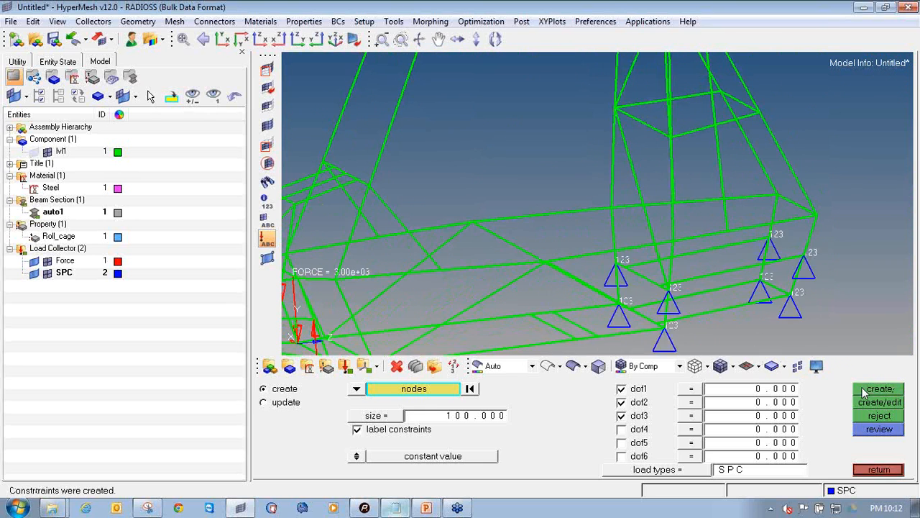
left_click_drag(690, 288, 745, 263, "ctrl")
scroll(682, 246, "up", 4)
left_click_drag(745, 265, 701, 259, "ctrl")
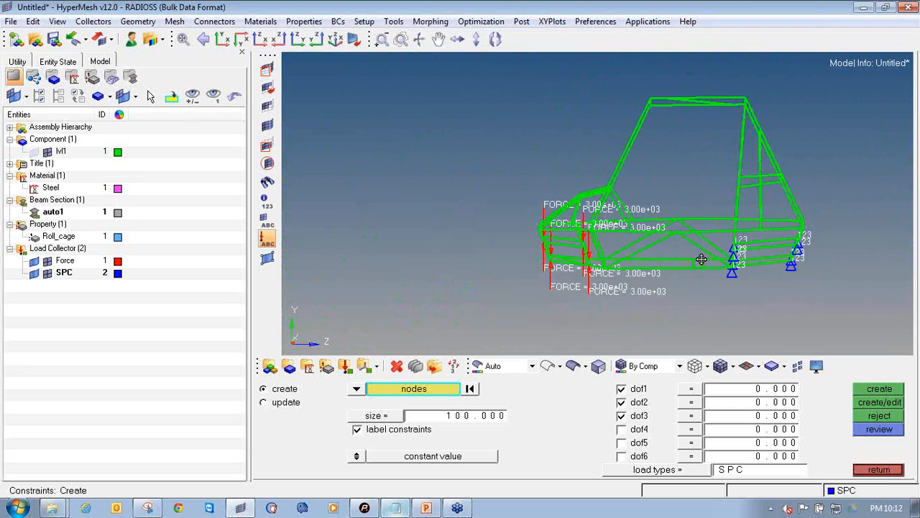
Leave constraint creation and start a new load step named Torsional_analysis with the linear static type.
left_click(879, 471)
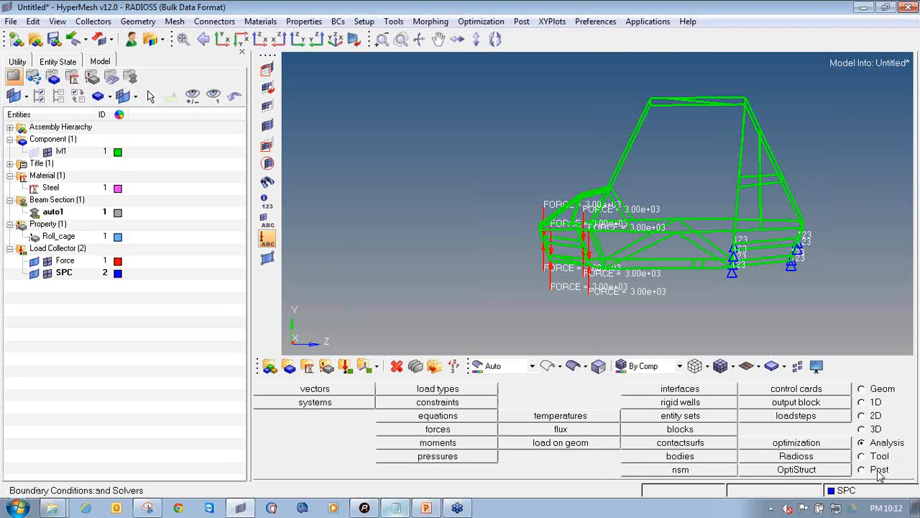
left_click_drag(765, 217, 643, 262, "ctrl")
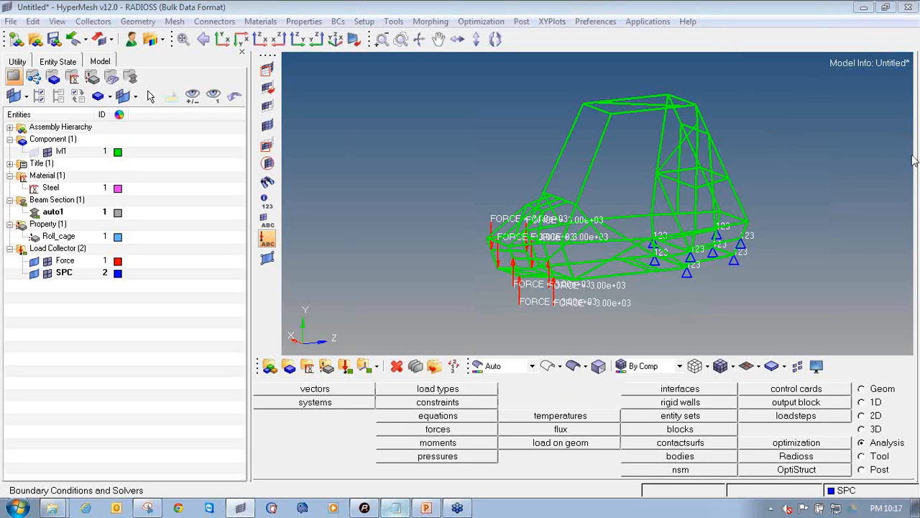
mouse_move(872, 435)
left_mouse_down()
mouse_move(857, 447)
mouse_move(900, 448)
mouse_move(909, 437)
mouse_move(863, 435)
left_mouse_up()
mouse_move(773, 407)
left_mouse_down()
mouse_move(737, 409)
mouse_move(747, 423)
mouse_move(832, 425)
mouse_move(850, 413)
mouse_move(750, 408)
left_mouse_up()
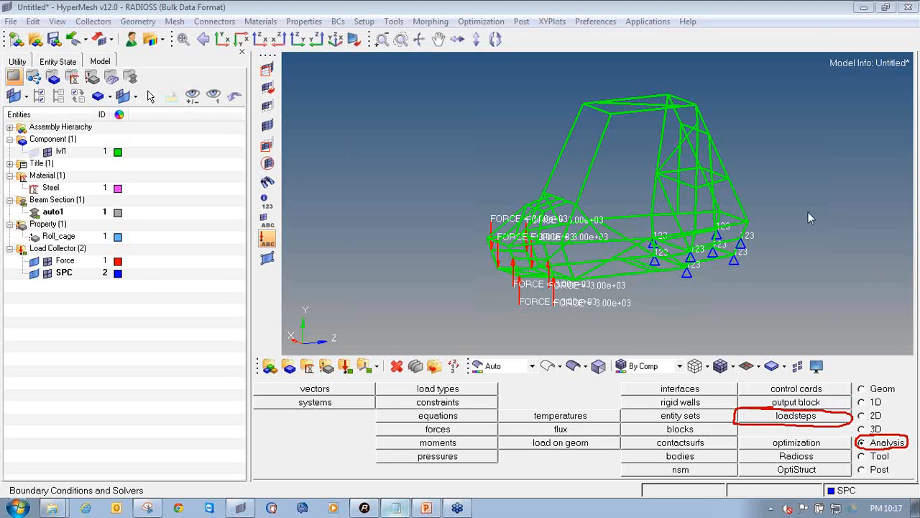
left_click(784, 417)
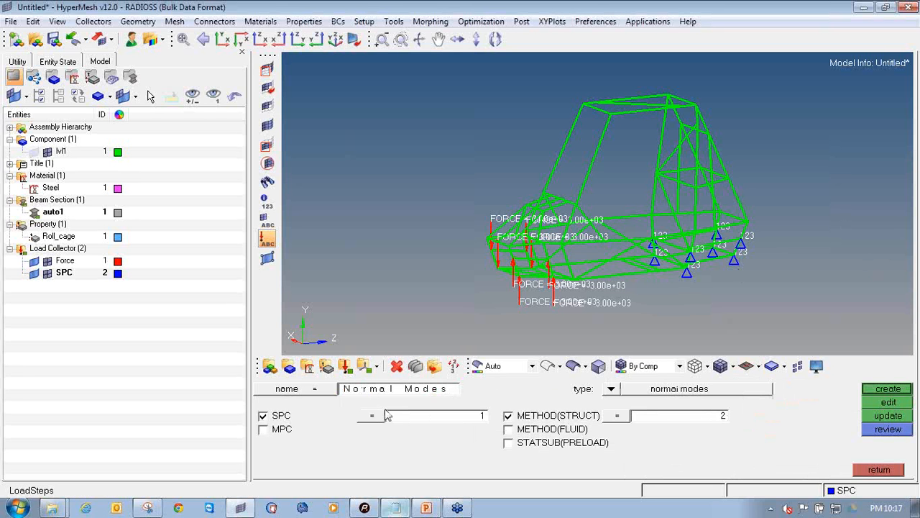
left_click(371, 392)
key("BackSpace")
type("analysis")
key("Return")
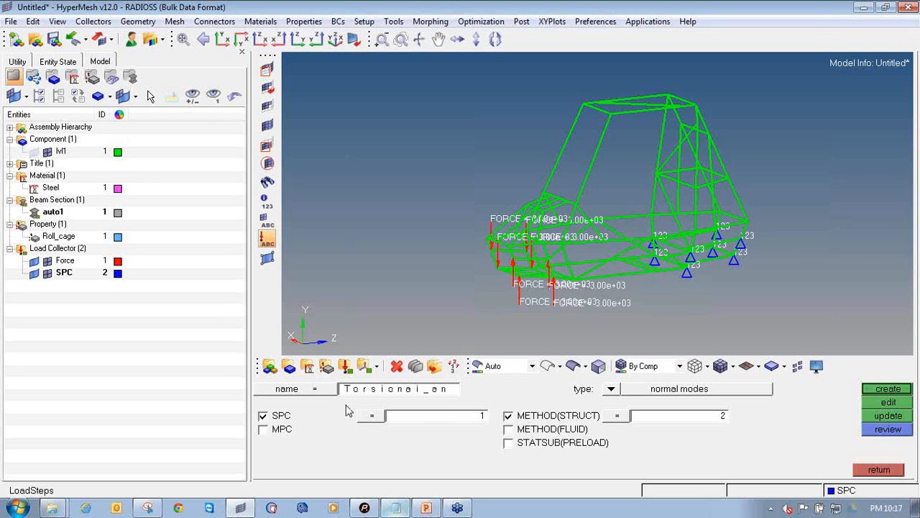
left_click(610, 388)
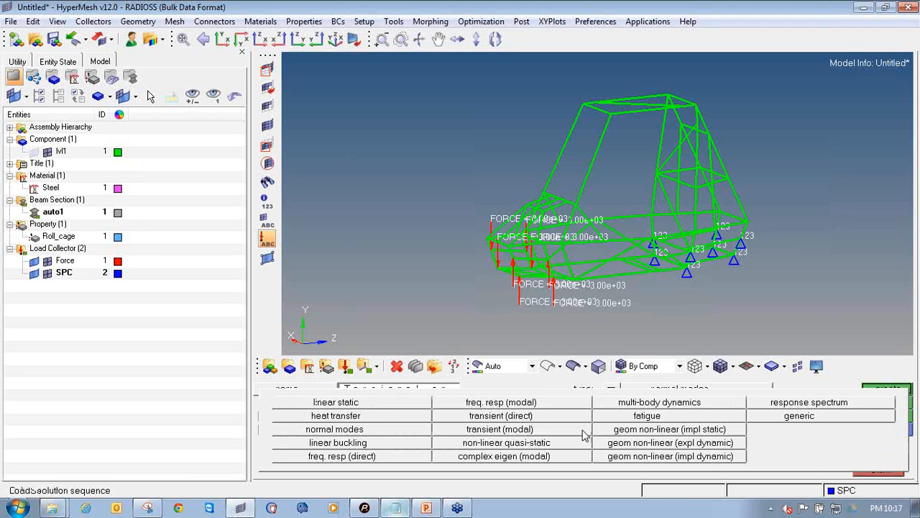
left_click(375, 403)
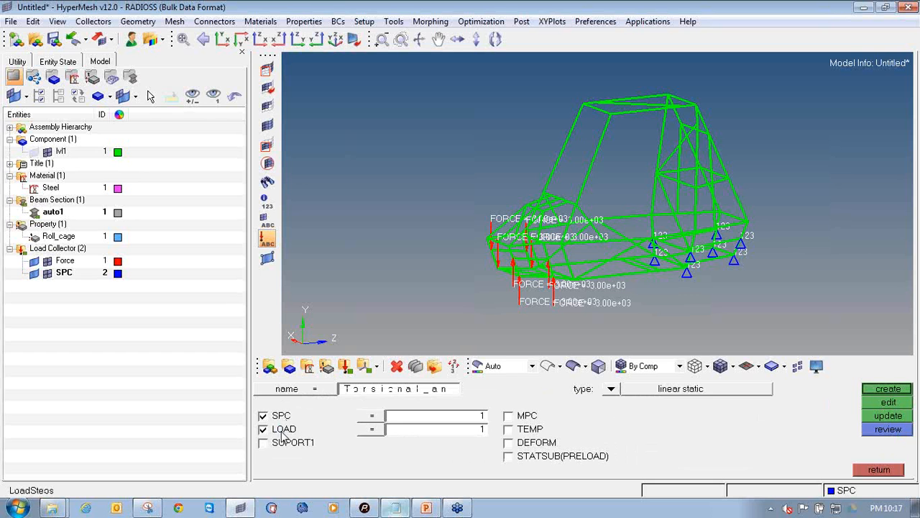
Assign the SPC collector as the constraint and the Force collector as the load, create the load step and list it in the model tree.
left_click(383, 420)
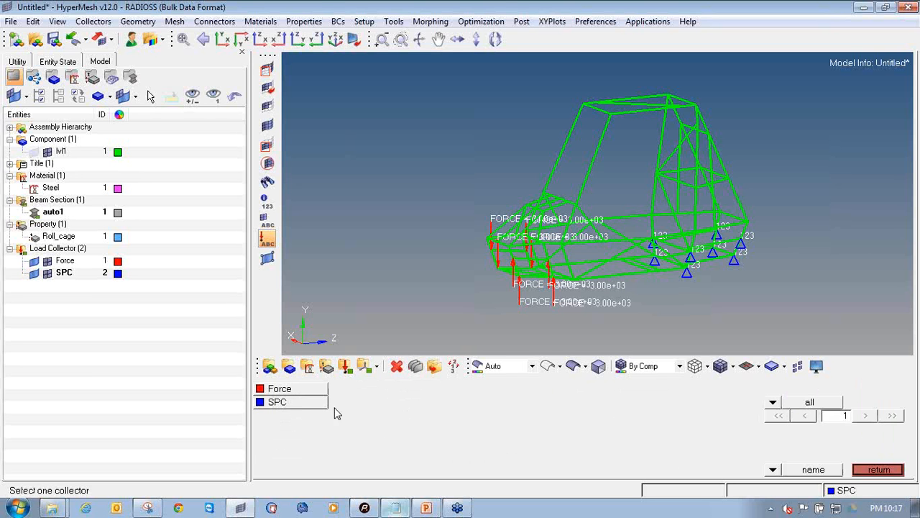
left_click(309, 405)
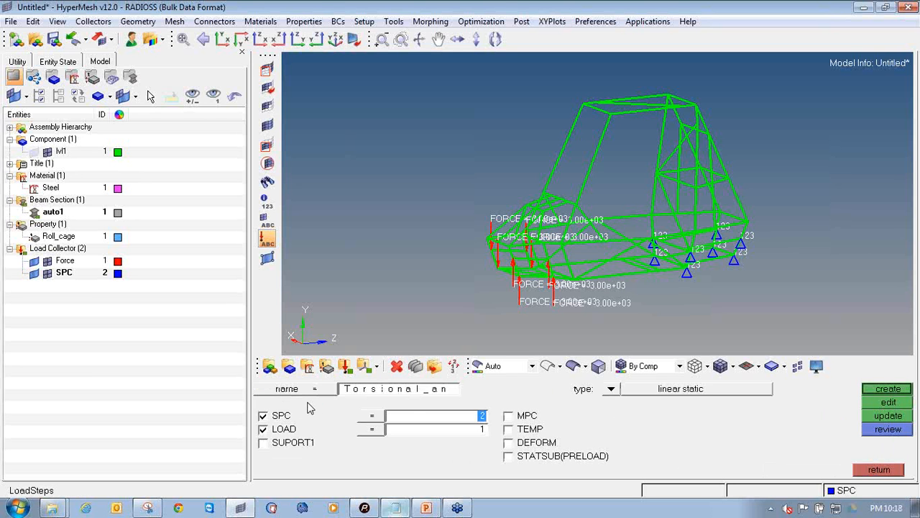
left_click(397, 431)
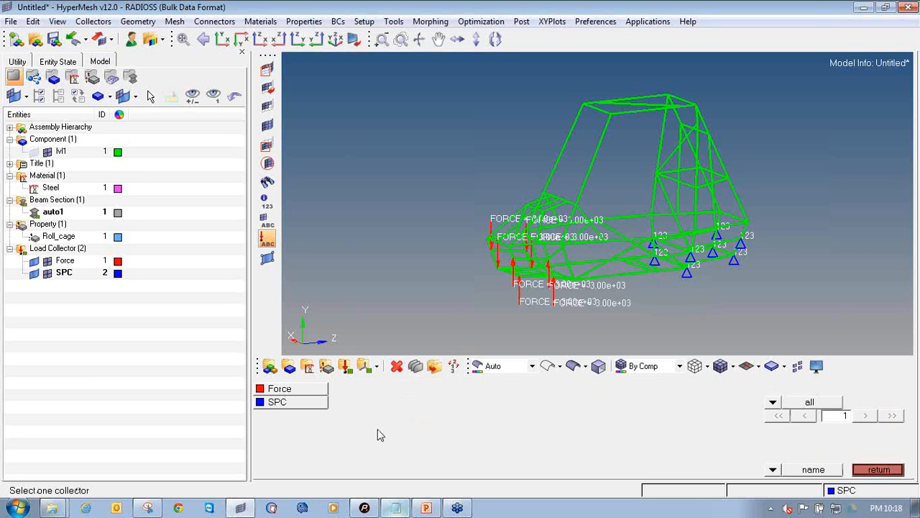
left_click(298, 390)
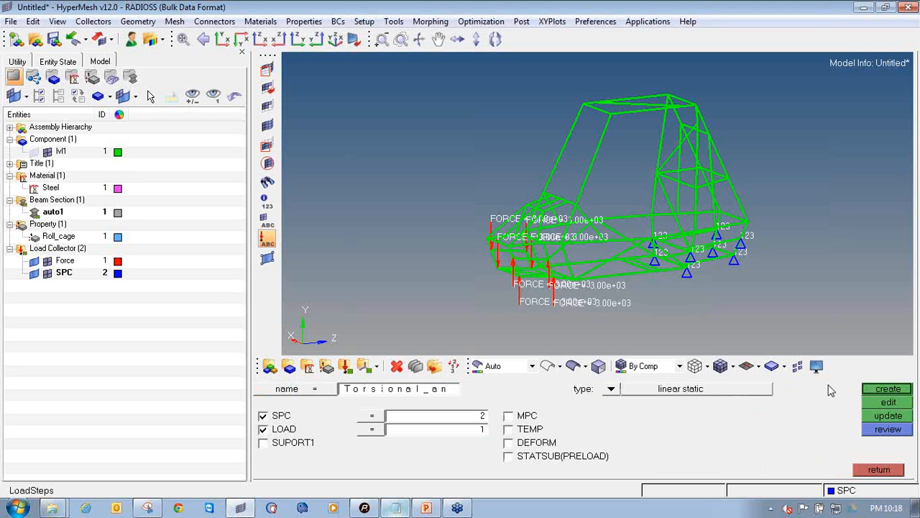
left_click(877, 390)
left_click(872, 467)
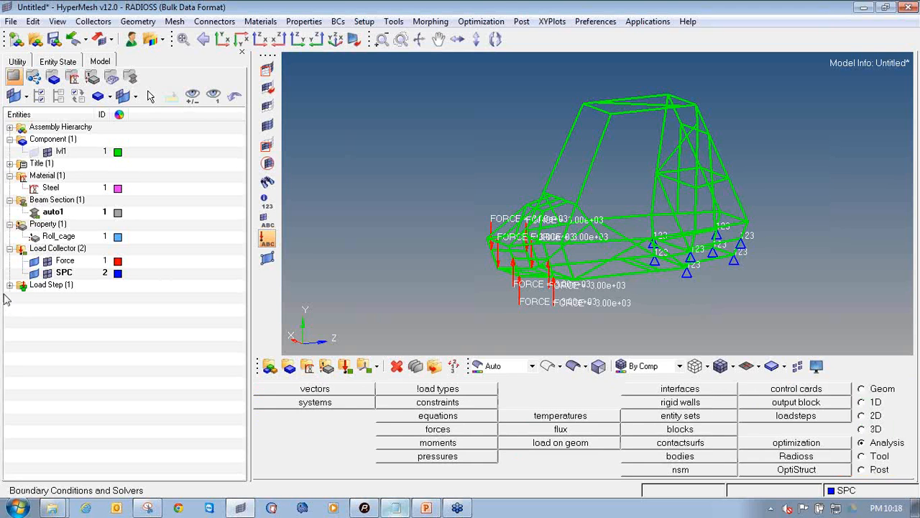
left_click(10, 285)
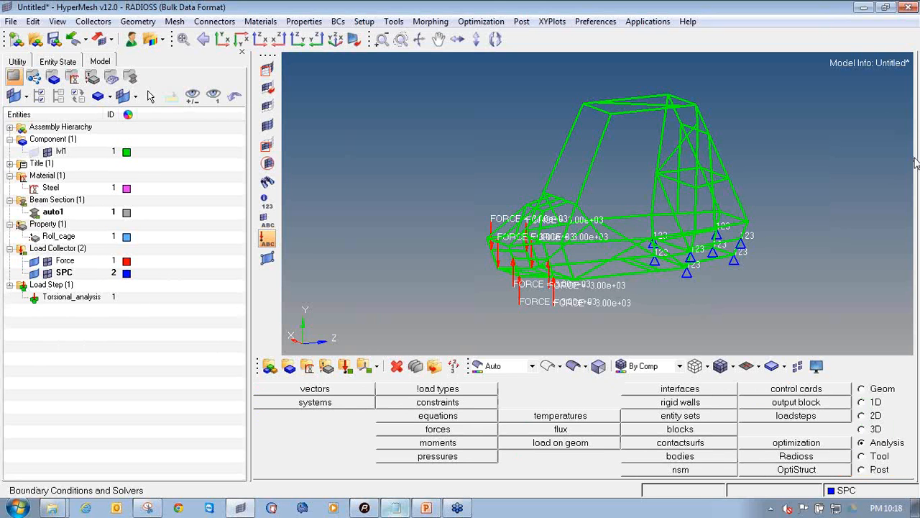
mouse_move(8, 303)
left_mouse_down()
mouse_move(46, 306)
mouse_move(140, 284)
mouse_move(32, 278)
mouse_move(3, 310)
mouse_move(26, 311)
left_mouse_up()
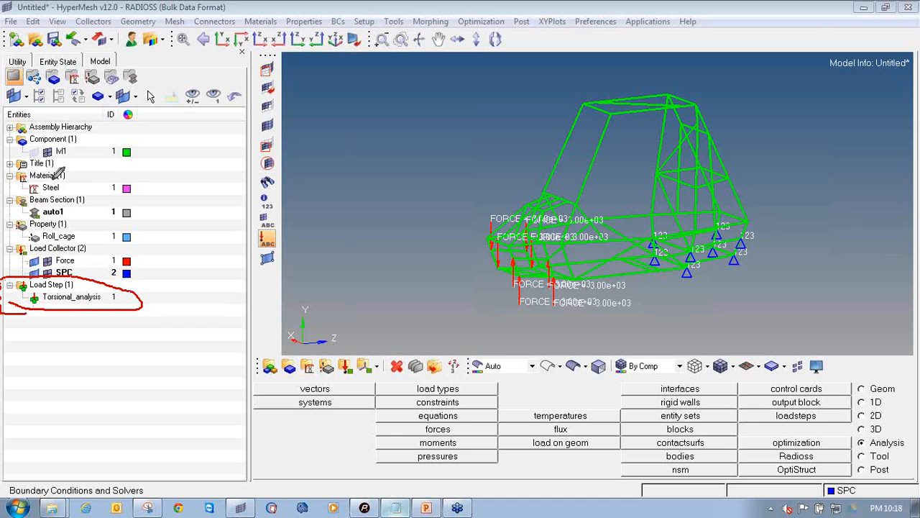
left_click_drag(73, 181, 96, 171)
mouse_move(81, 228)
left_mouse_down()
mouse_move(88, 235)
mouse_move(108, 217)
left_mouse_up()
mouse_move(74, 148)
left_mouse_down()
mouse_move(78, 156)
mouse_move(94, 143)
left_mouse_up()
mouse_move(91, 260)
left_mouse_down()
mouse_move(101, 266)
mouse_move(118, 250)
left_mouse_up()
left_click_drag(136, 301, 166, 279)
mouse_move(104, 185)
left_mouse_down()
mouse_move(121, 172)
mouse_move(126, 231)
mouse_move(129, 224)
left_mouse_up()
left_click_drag(110, 141, 109, 155)
left_click_drag(145, 241, 160, 257)
left_click_drag(168, 291, 196, 303)
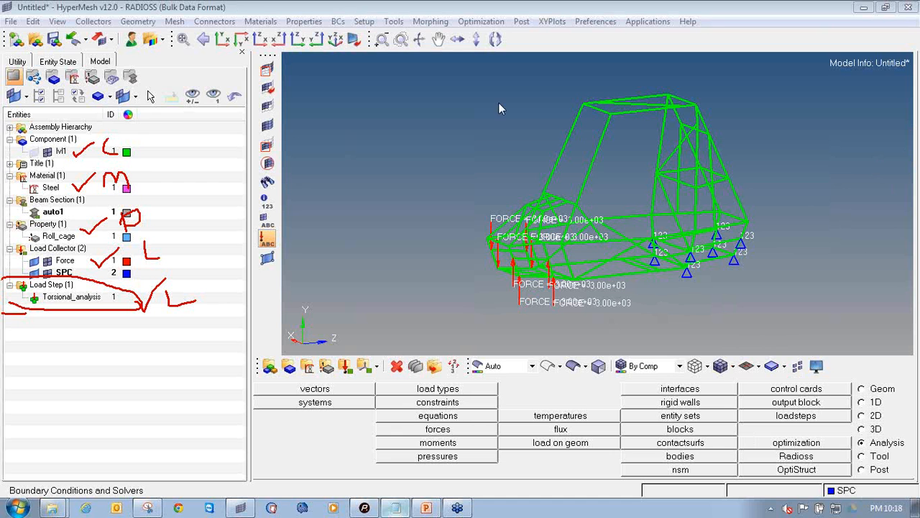
key("Escape")
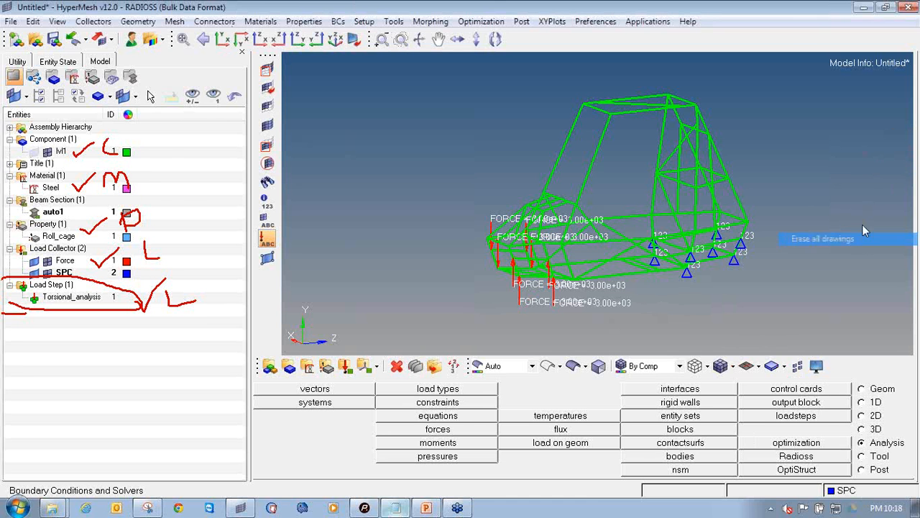
Save the model as Torsional_analysis in a new Torsional_analysis folder inside roll_cage_1d.
left_click(11, 22)
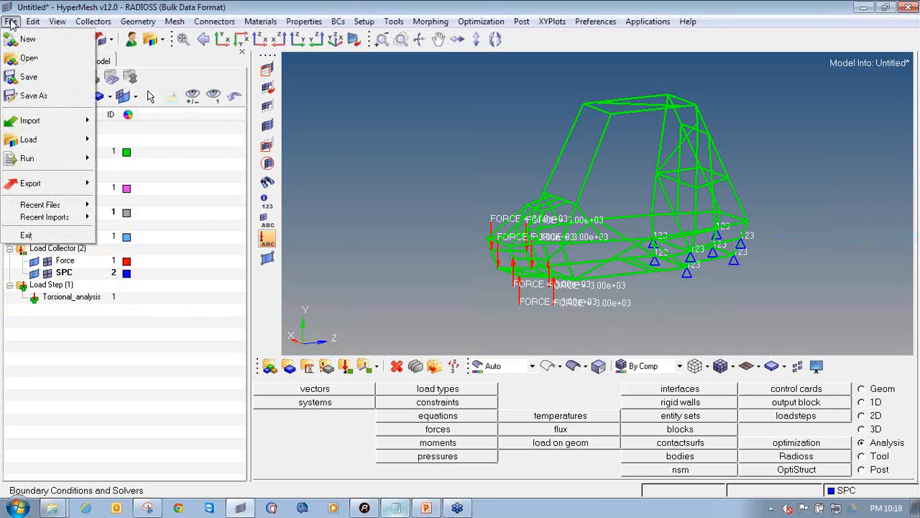
left_click(50, 96)
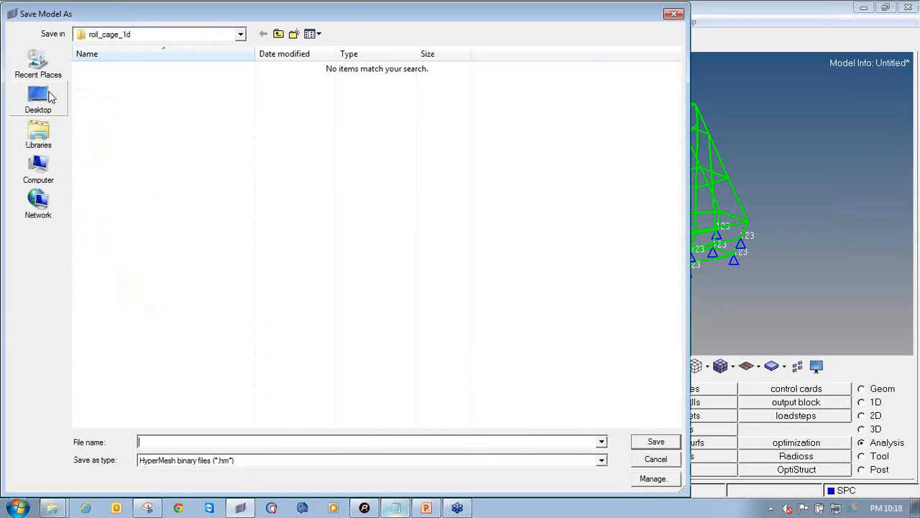
left_click(294, 34)
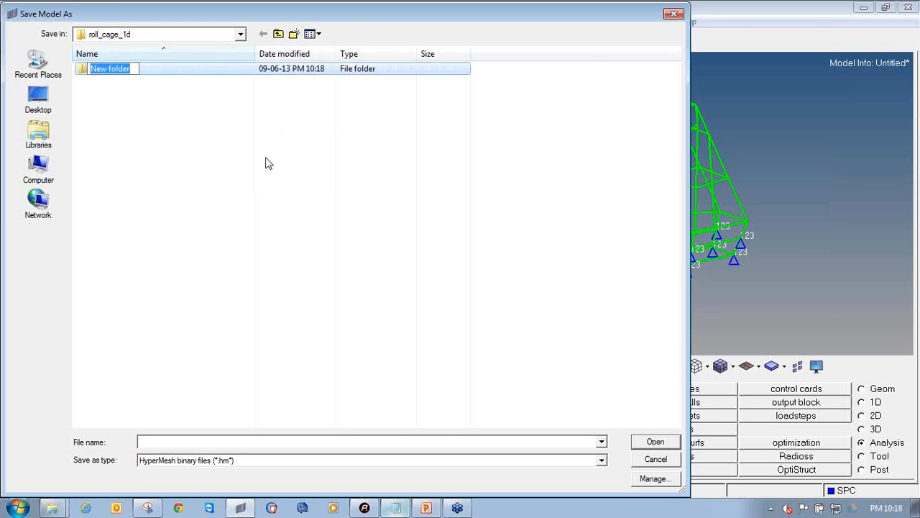
type("Torsi")
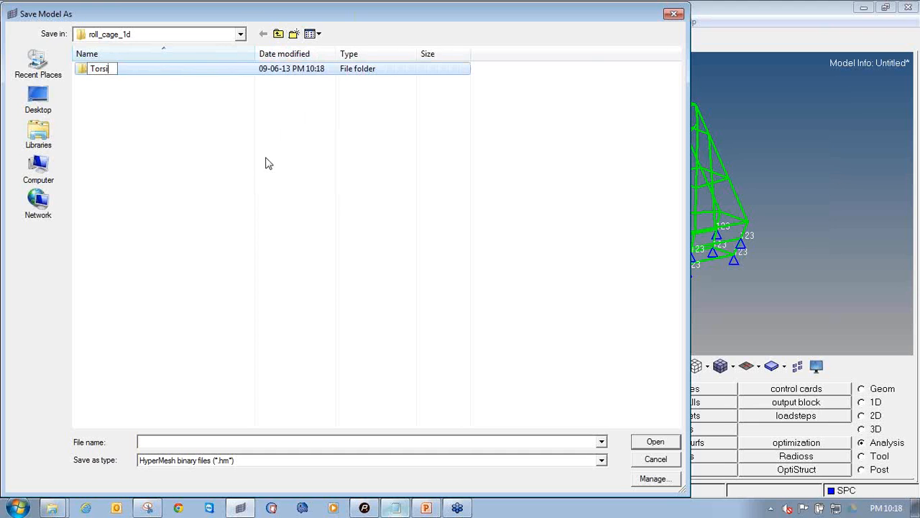
type("onal_analysis")
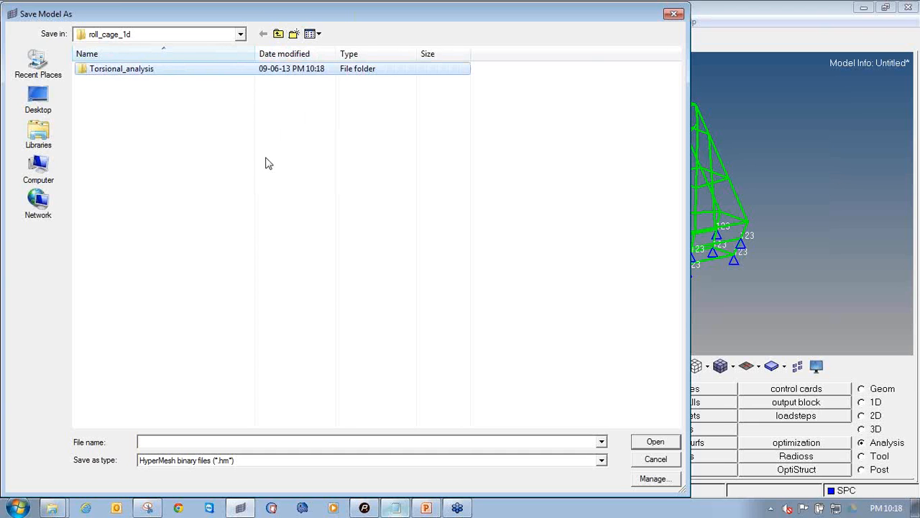
key("Return")
key("Return")
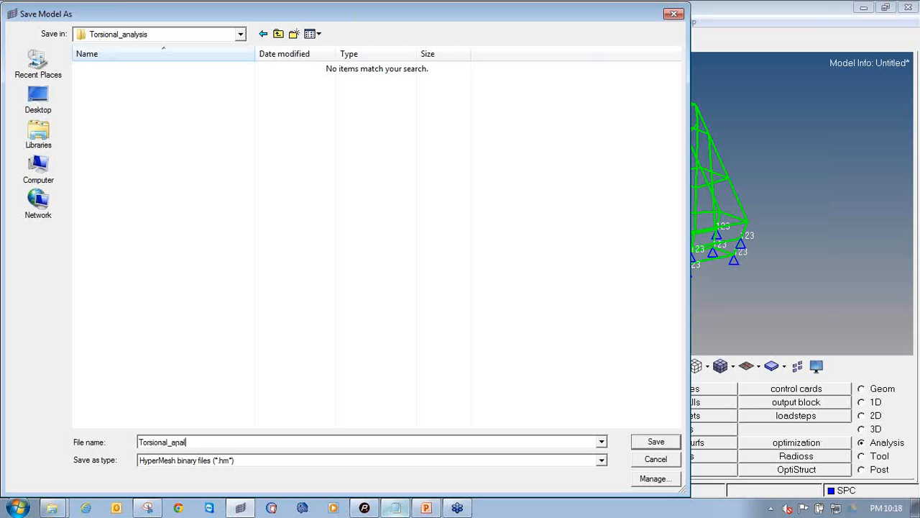
key("Return")
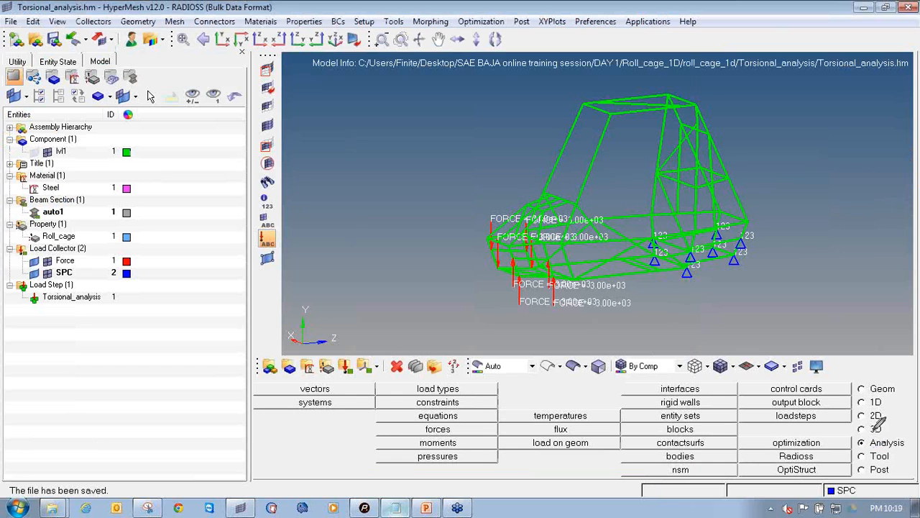
Open the Radioss run settings and save the input file as Torsional_analysis.fem in the Torsional_analysis folder.
mouse_move(863, 427)
left_mouse_down()
mouse_move(881, 452)
mouse_move(908, 443)
mouse_move(885, 431)
mouse_move(768, 456)
mouse_move(795, 462)
mouse_move(826, 446)
left_mouse_up()
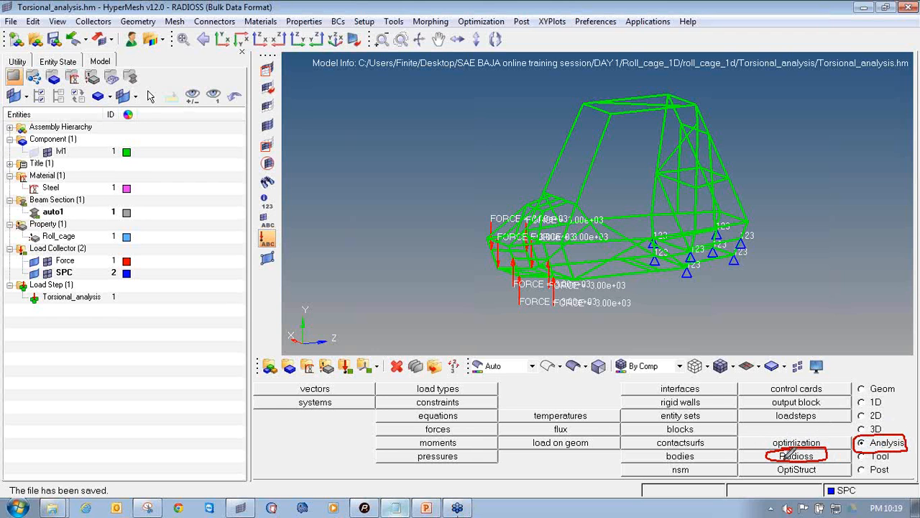
right_click(909, 157)
left_click(816, 170)
left_click(796, 456)
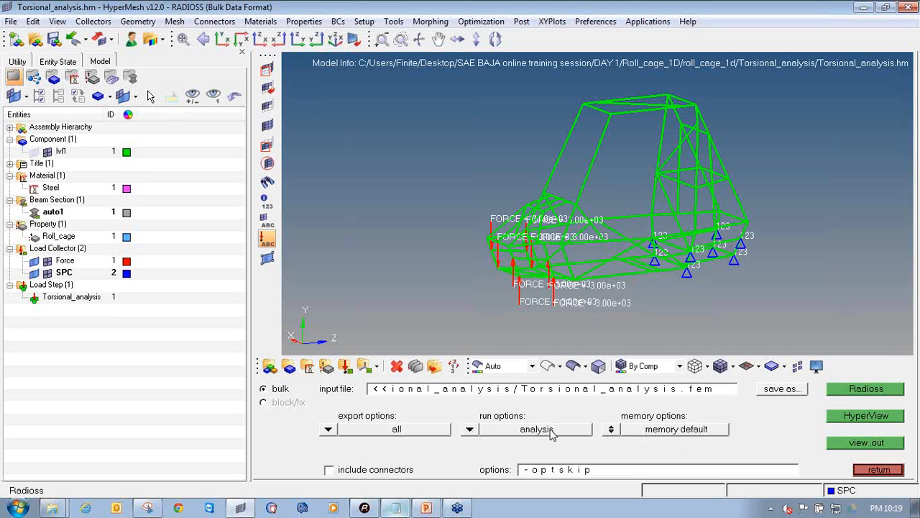
left_click(782, 389)
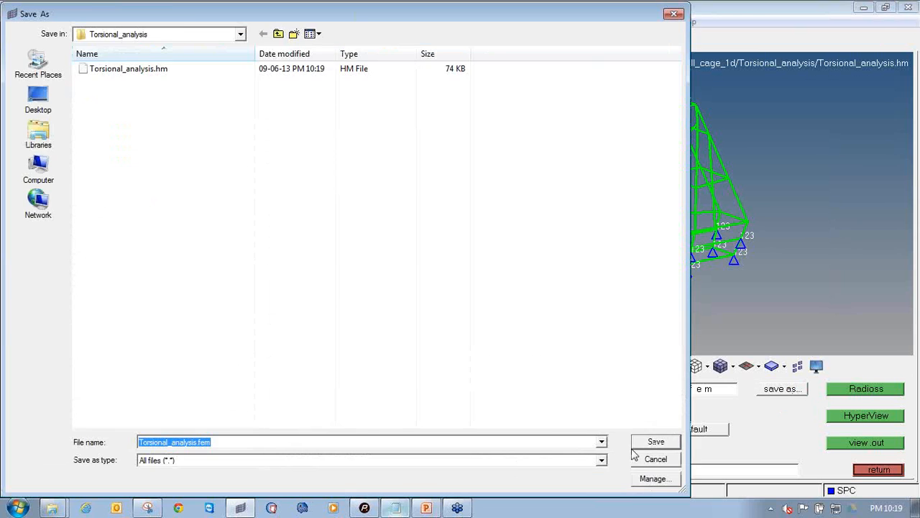
left_click(643, 444)
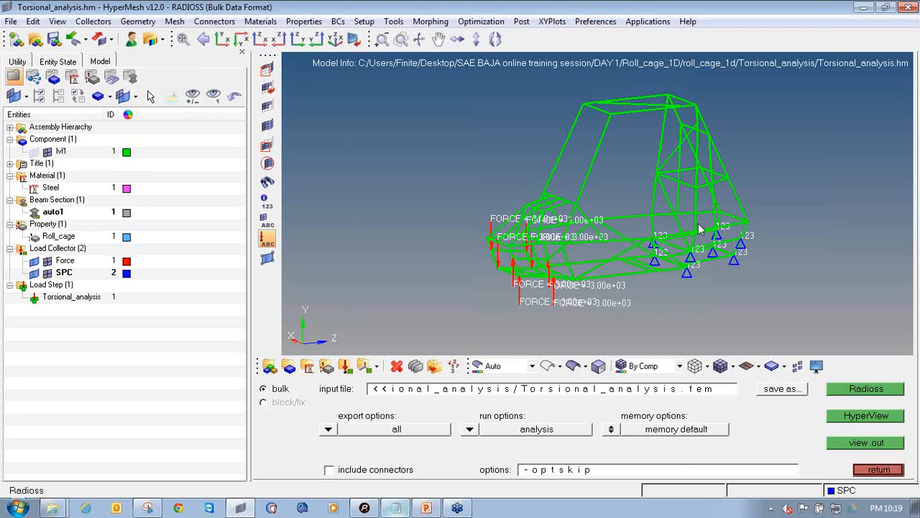
Run the Radioss analysis on the Torsional_analysis.fem input file.
left_click(858, 393)
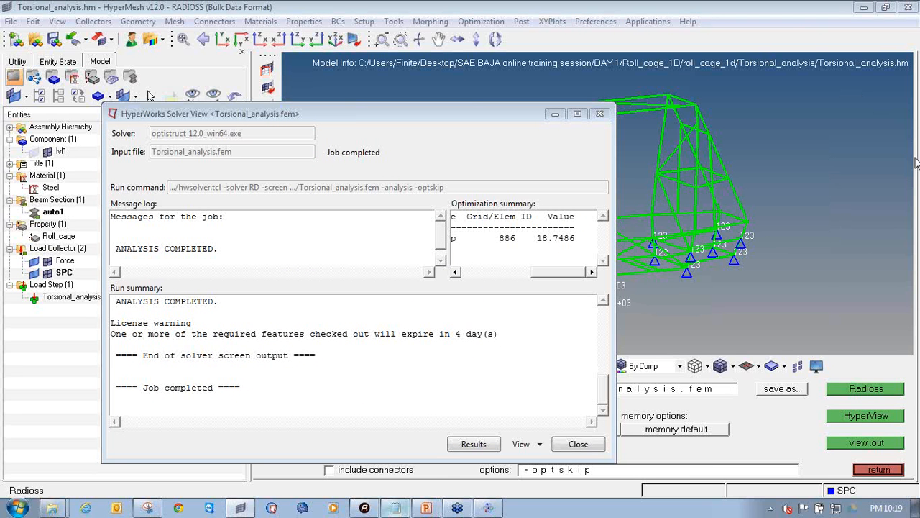
mouse_move(113, 253)
left_mouse_down()
mouse_move(221, 249)
mouse_move(153, 240)
mouse_move(110, 247)
mouse_move(137, 257)
left_mouse_up()
mouse_move(469, 436)
left_mouse_down()
mouse_move(446, 437)
mouse_move(444, 453)
mouse_move(506, 457)
mouse_move(510, 437)
mouse_move(469, 436)
left_mouse_up()
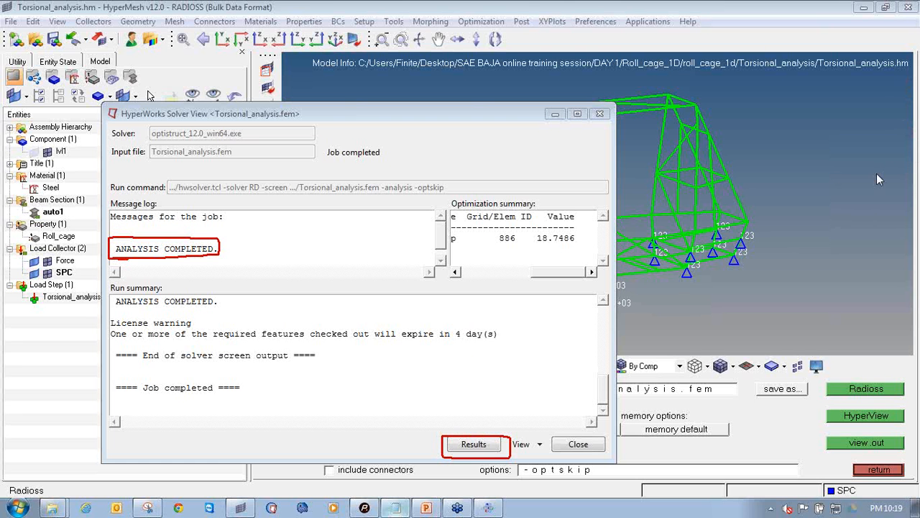
Open the solver results in HyperWorks, dismiss the message log and maximize the results window.
left_click(474, 443)
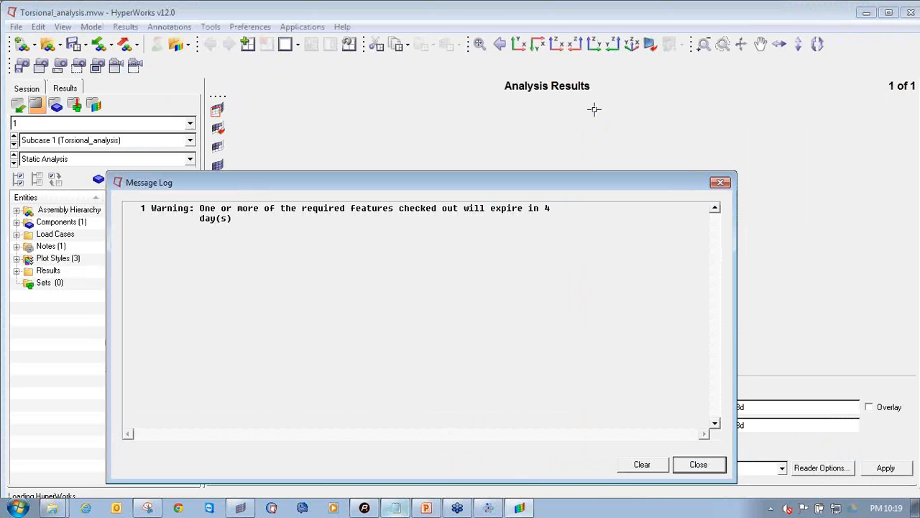
left_click(720, 182)
left_click_drag(589, 148, 527, 196, "ctrl")
double_click(698, 13)
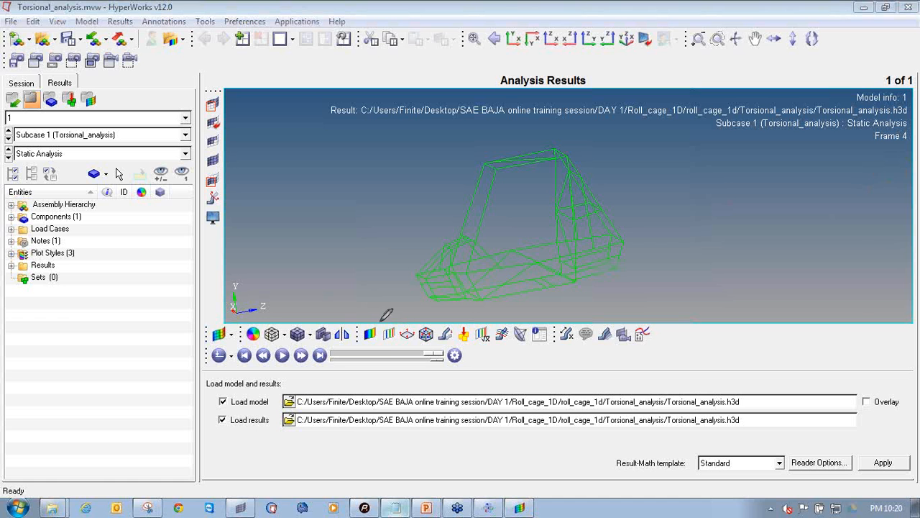
Apply a displacement magnitude contour to the roll cage in the analysis system.
mouse_move(367, 314)
left_mouse_down()
mouse_move(357, 343)
mouse_move(393, 327)
mouse_move(367, 322)
left_mouse_up()
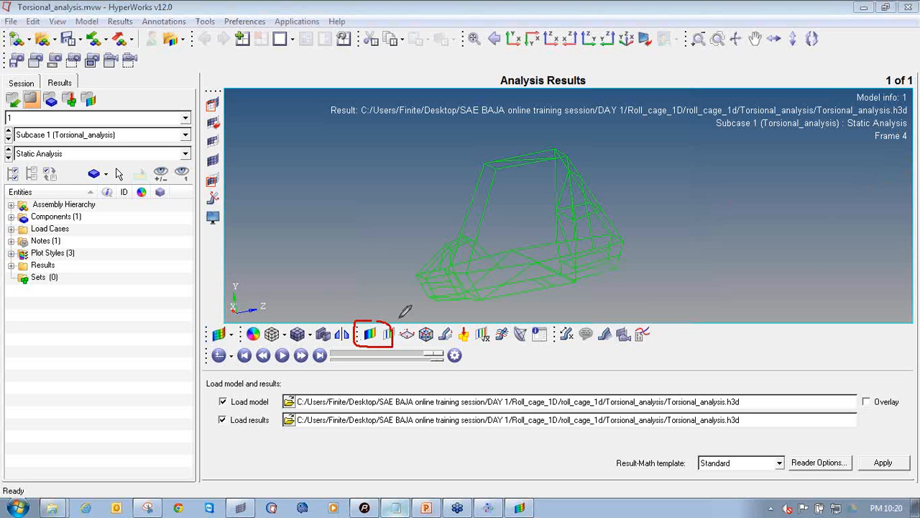
left_click(369, 336)
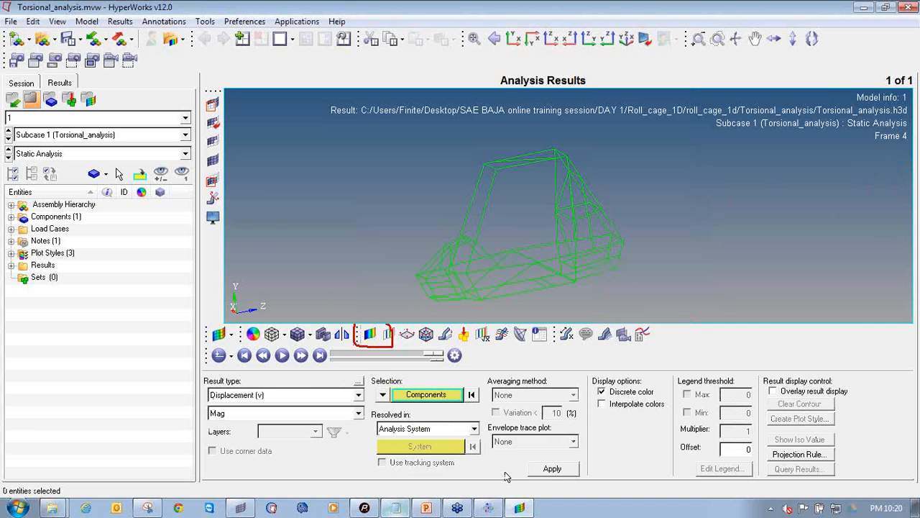
left_click(552, 468)
left_click_drag(628, 225, 620, 253, "ctrl")
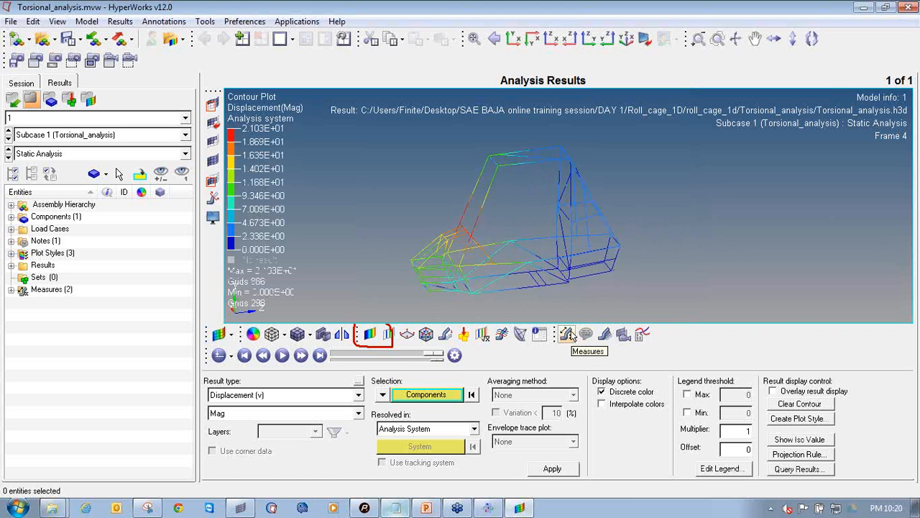
Display the Static MinMax Result measure on the roll cage with only the maximum value and its node ID, hiding the minimum.
left_click(568, 334)
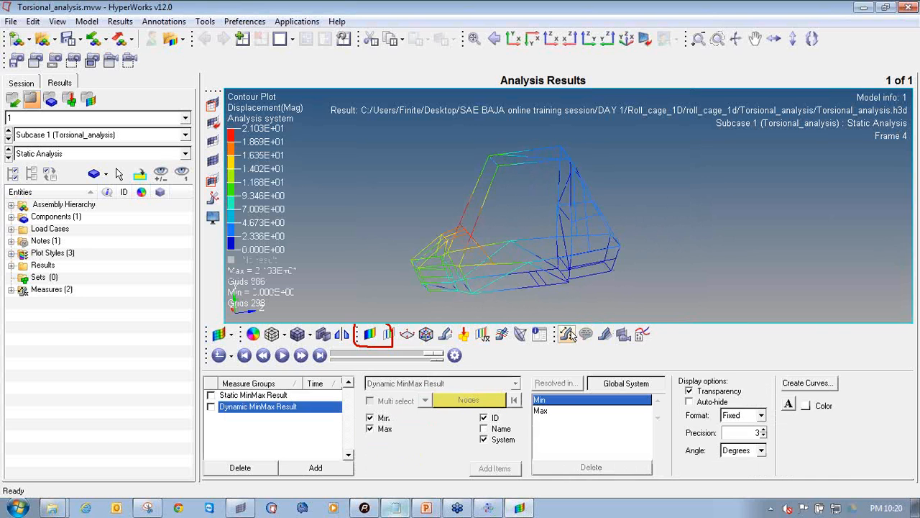
left_click(213, 396)
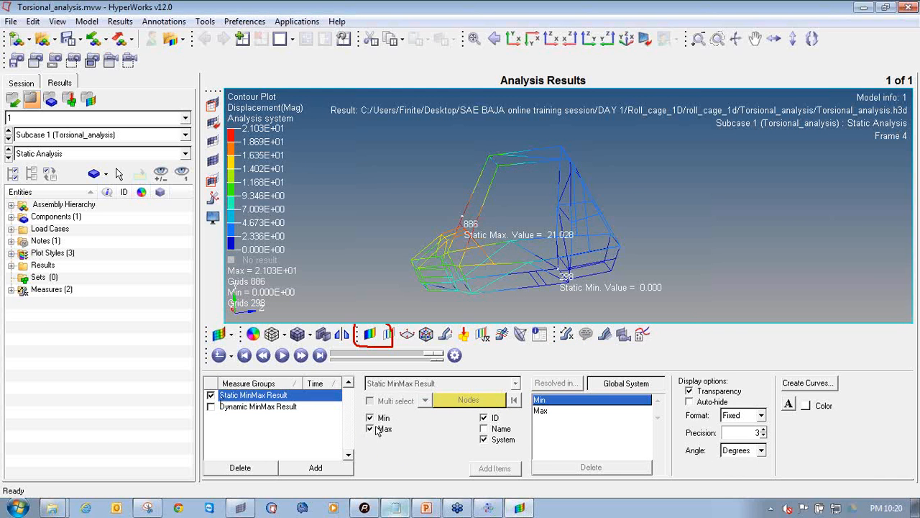
left_click(371, 419)
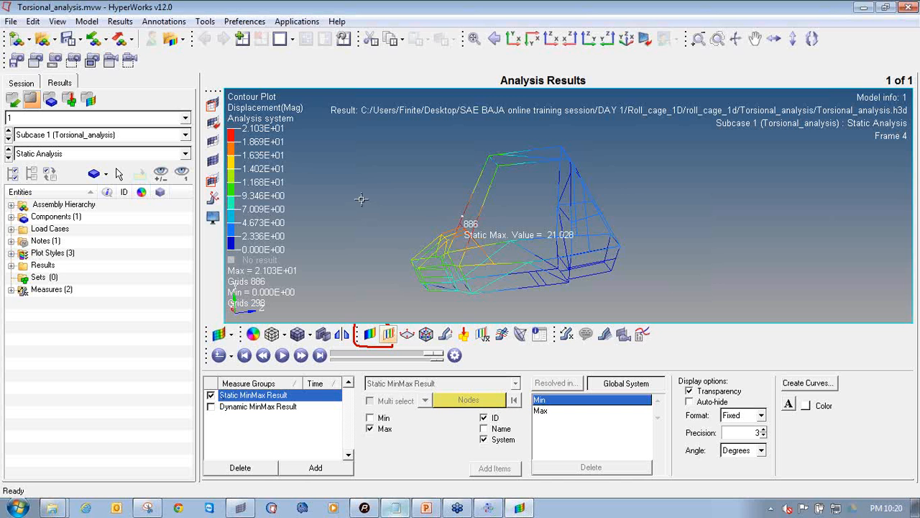
left_click_drag(527, 199, 668, 223, "ctrl")
mouse_move(575, 239)
right_mouse_down("ctrl")
mouse_move(607, 211)
mouse_move(596, 223)
right_mouse_up("ctrl")
scroll(600, 210, "up", 2, "ctrl")
scroll(600, 231, "up", 2, "ctrl")
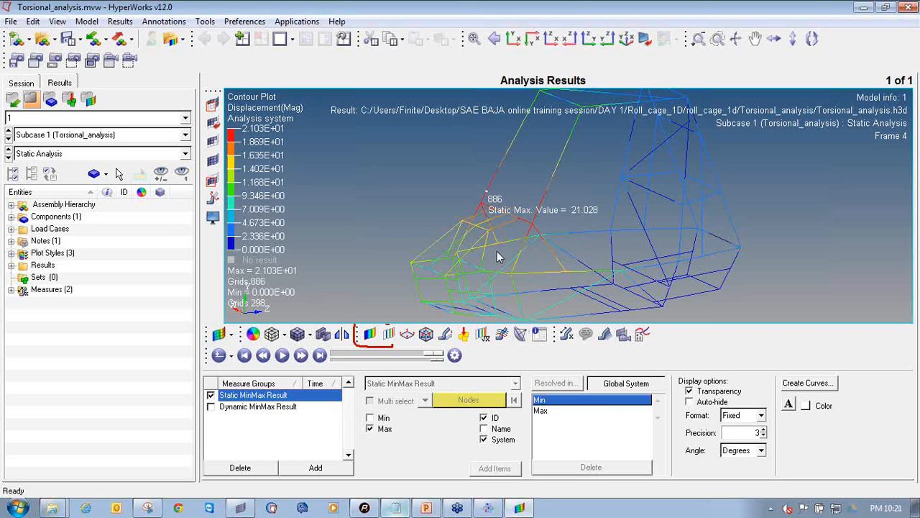
Apply an Element Stresses (1D) contour of CBAR/CBEAM Axial Stress to the roll cage using Simple averaging.
left_click(369, 334)
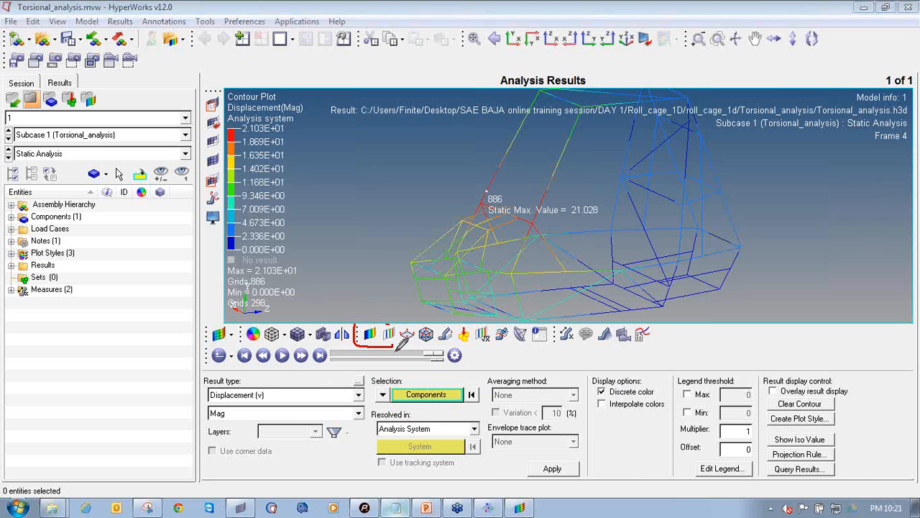
mouse_move(362, 328)
left_mouse_down()
mouse_move(382, 345)
mouse_move(371, 329)
left_mouse_up()
left_click(845, 236)
left_click(248, 395)
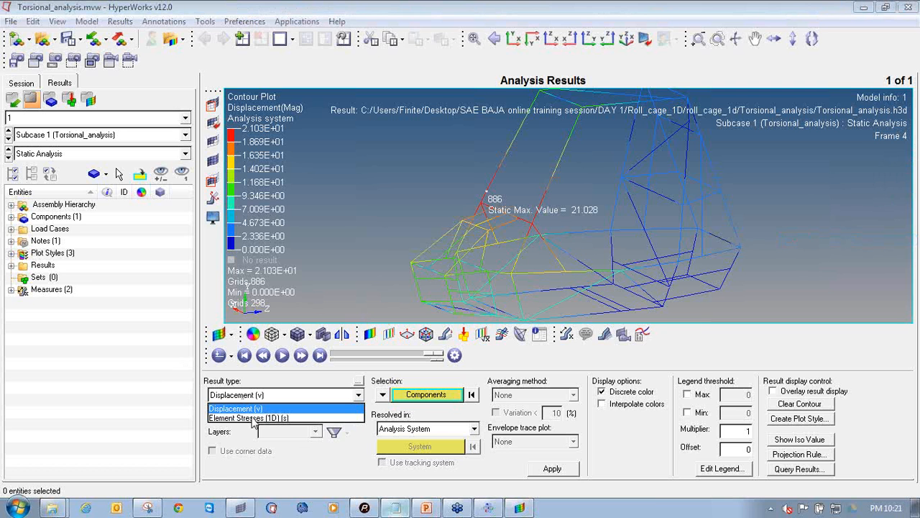
left_click(253, 419)
left_click(283, 415)
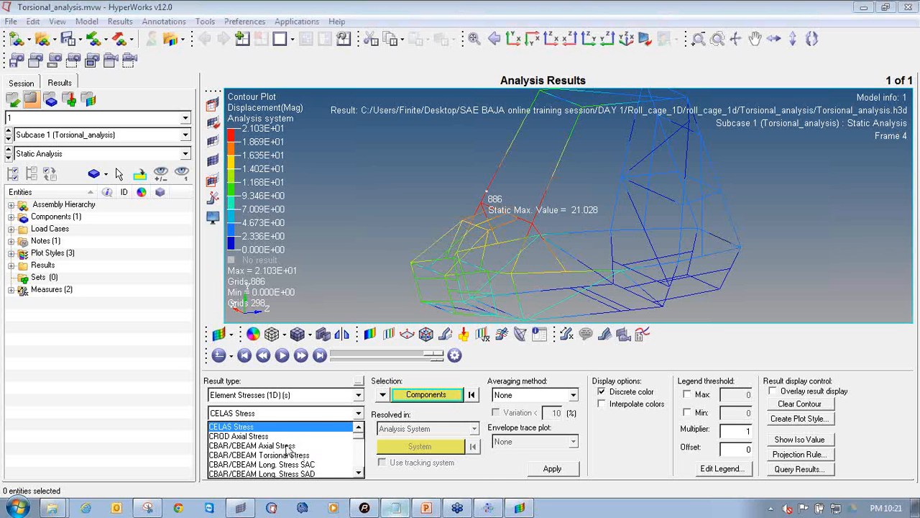
left_click(288, 446)
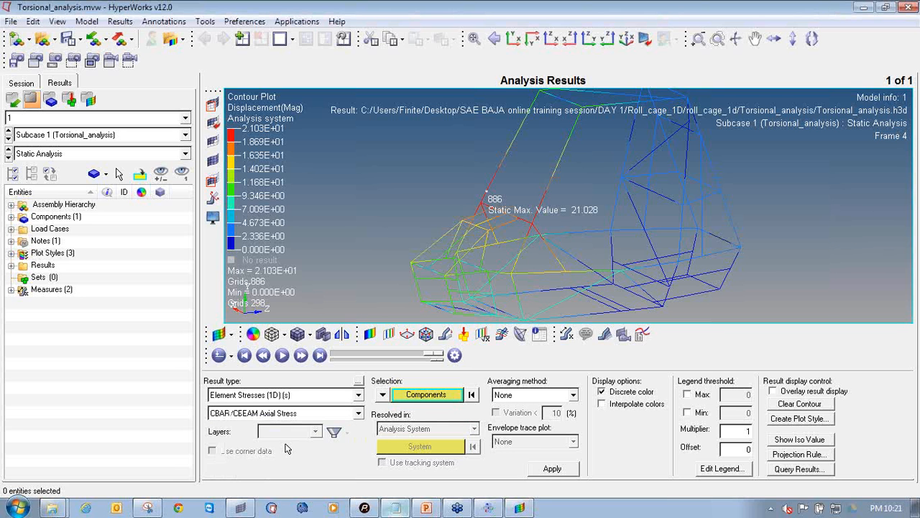
left_click(545, 400)
left_click(534, 417)
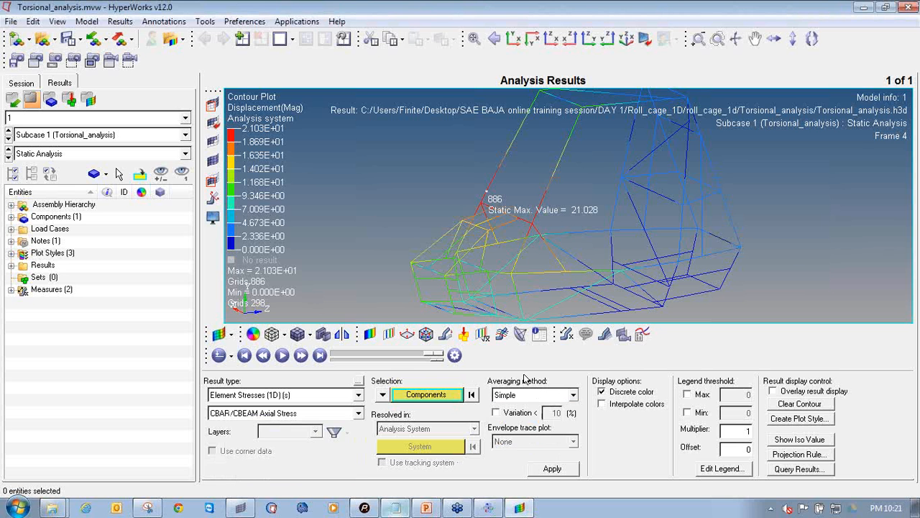
left_click(552, 468)
Animate the roll cage deformation in linear animation mode at a reduced speed, focusing on the front end.
left_click_drag(558, 206, 730, 230, "ctrl")
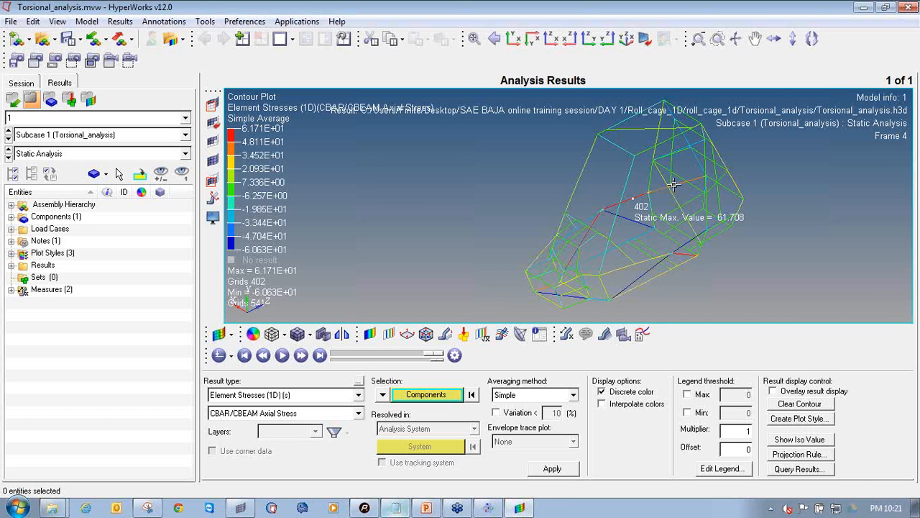
left_click(281, 355)
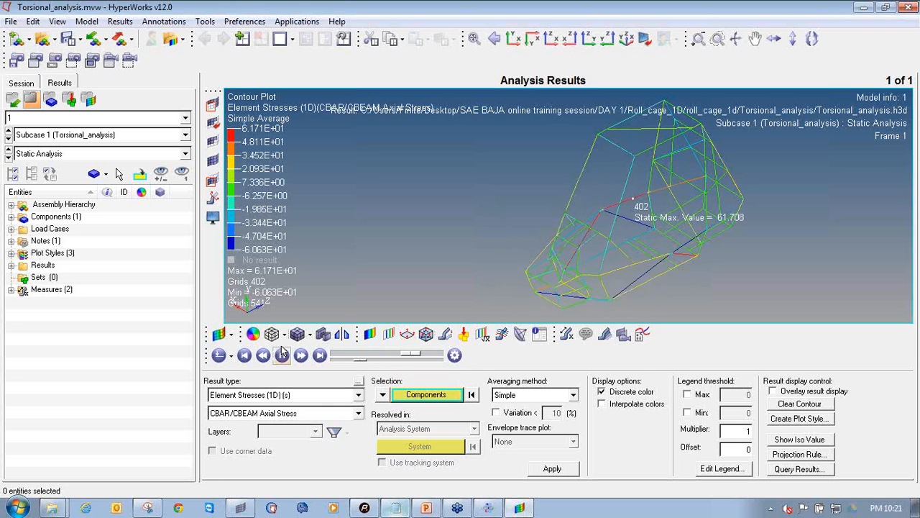
left_click(220, 355)
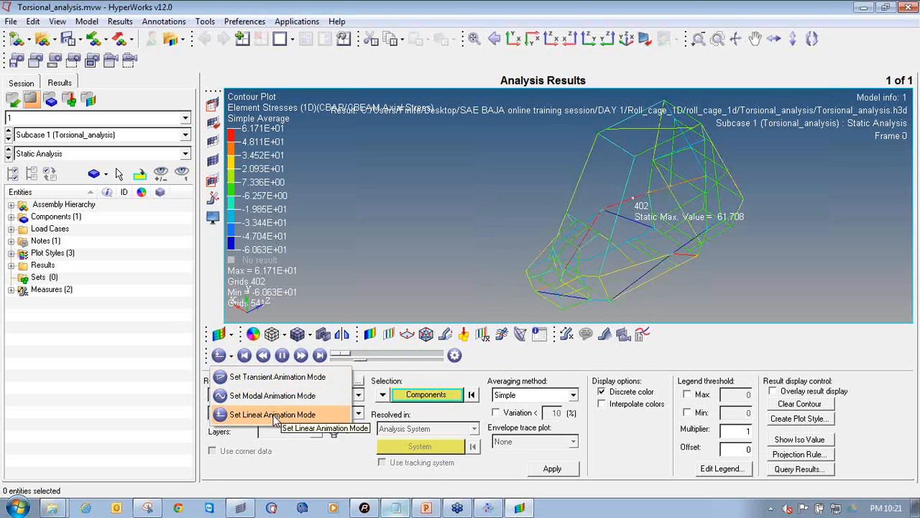
left_click(275, 415)
left_click_drag(364, 359, 345, 360)
mouse_move(560, 260)
left_mouse_down("ctrl")
mouse_move(561, 242)
mouse_move(622, 243)
left_mouse_up("ctrl")
scroll(622, 243, "up", 5, "ctrl")
right_click_drag(599, 273, 550, 193, "ctrl")
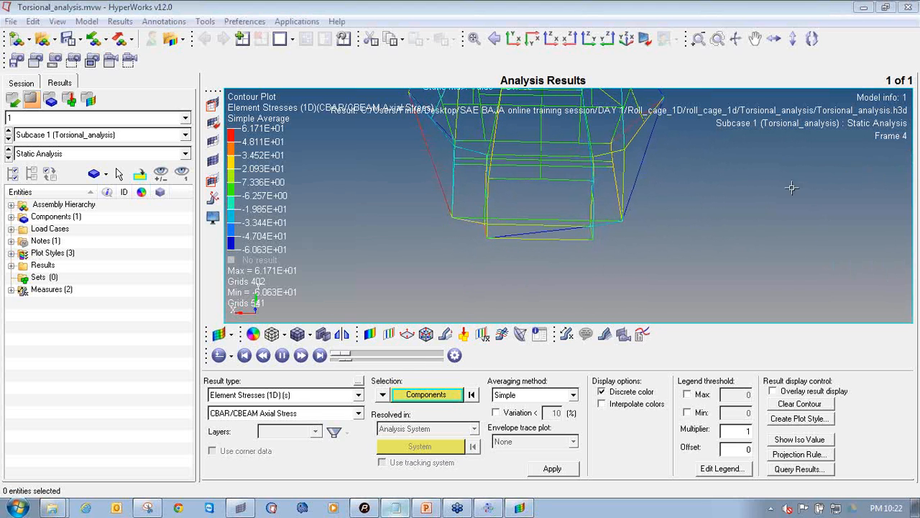
Pause and resume the animation to examine how the front corners and the whole roll cage deform under torsion.
left_click(279, 358)
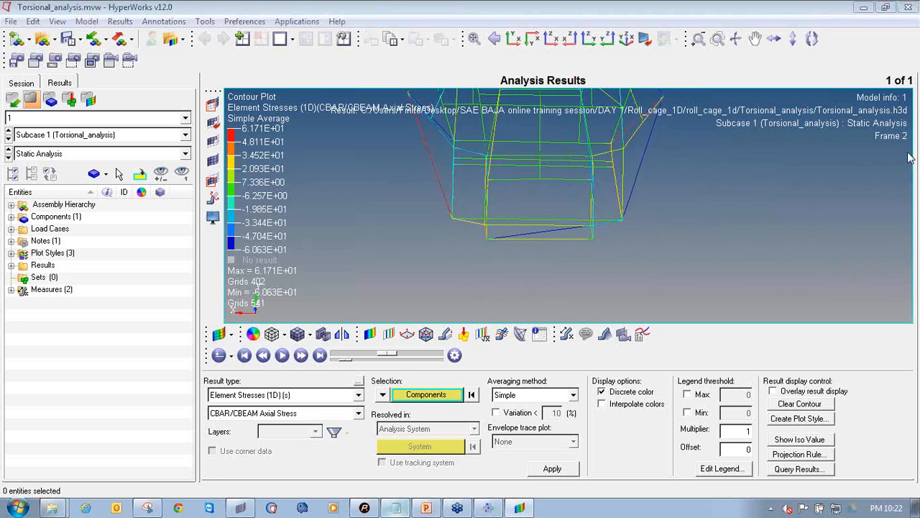
left_click_drag(637, 284, 628, 231)
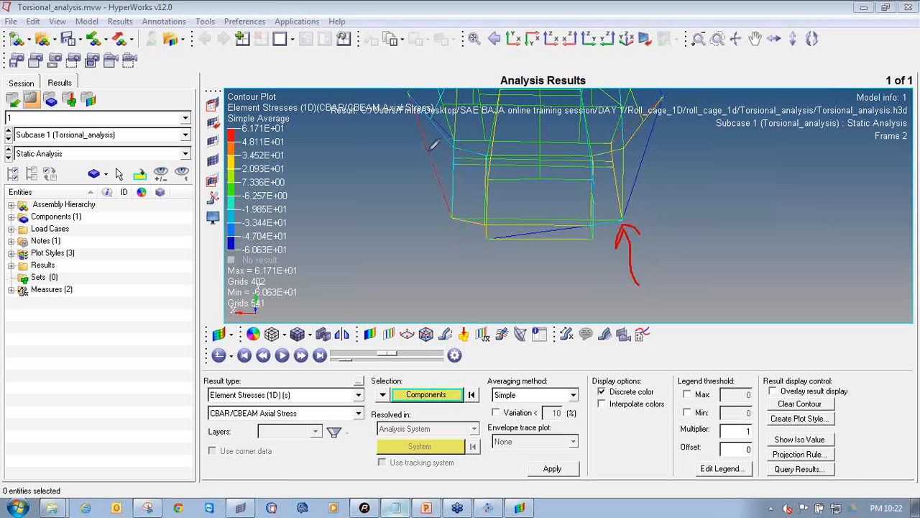
key("Escape")
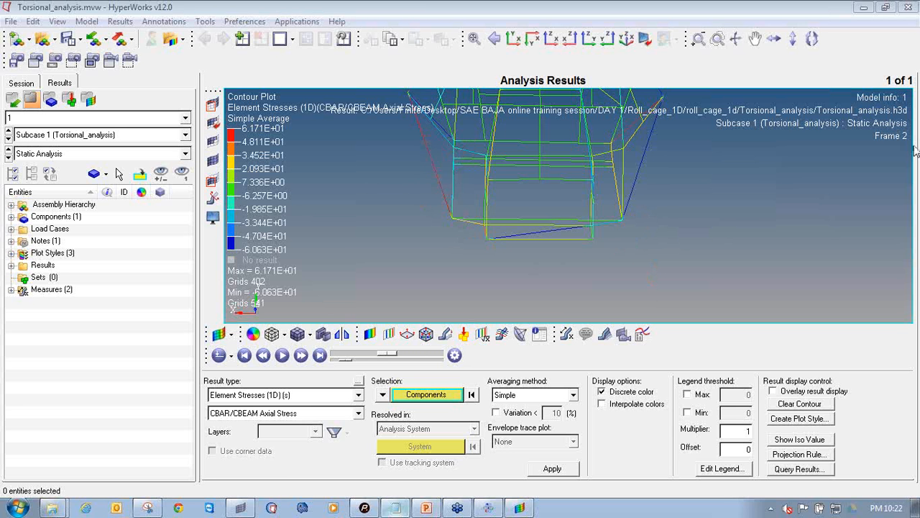
left_click(282, 356)
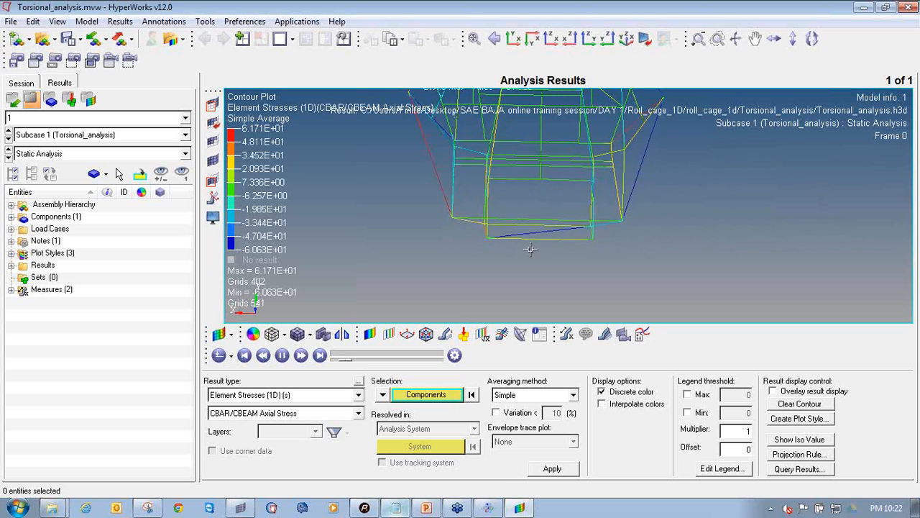
left_click_drag(633, 241, 528, 245, "ctrl")
right_click_drag(542, 185, 515, 251, "ctrl")
left_click(910, 30)
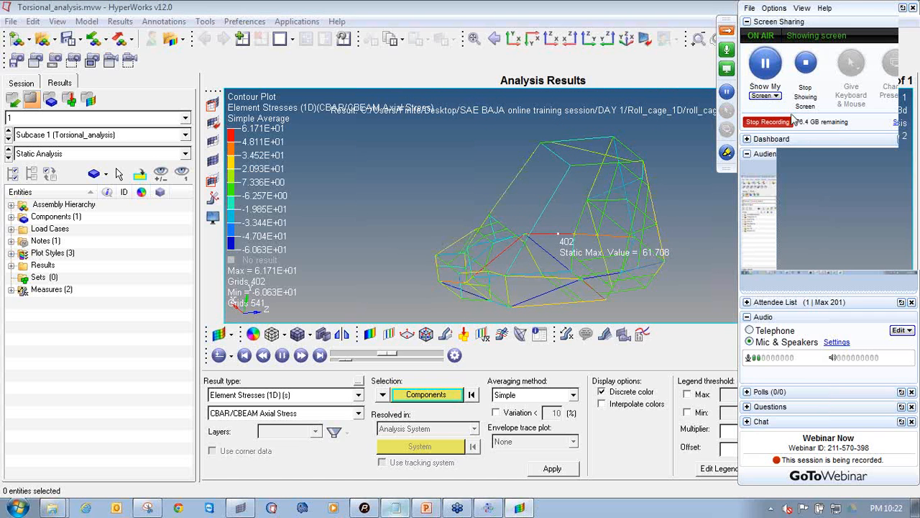